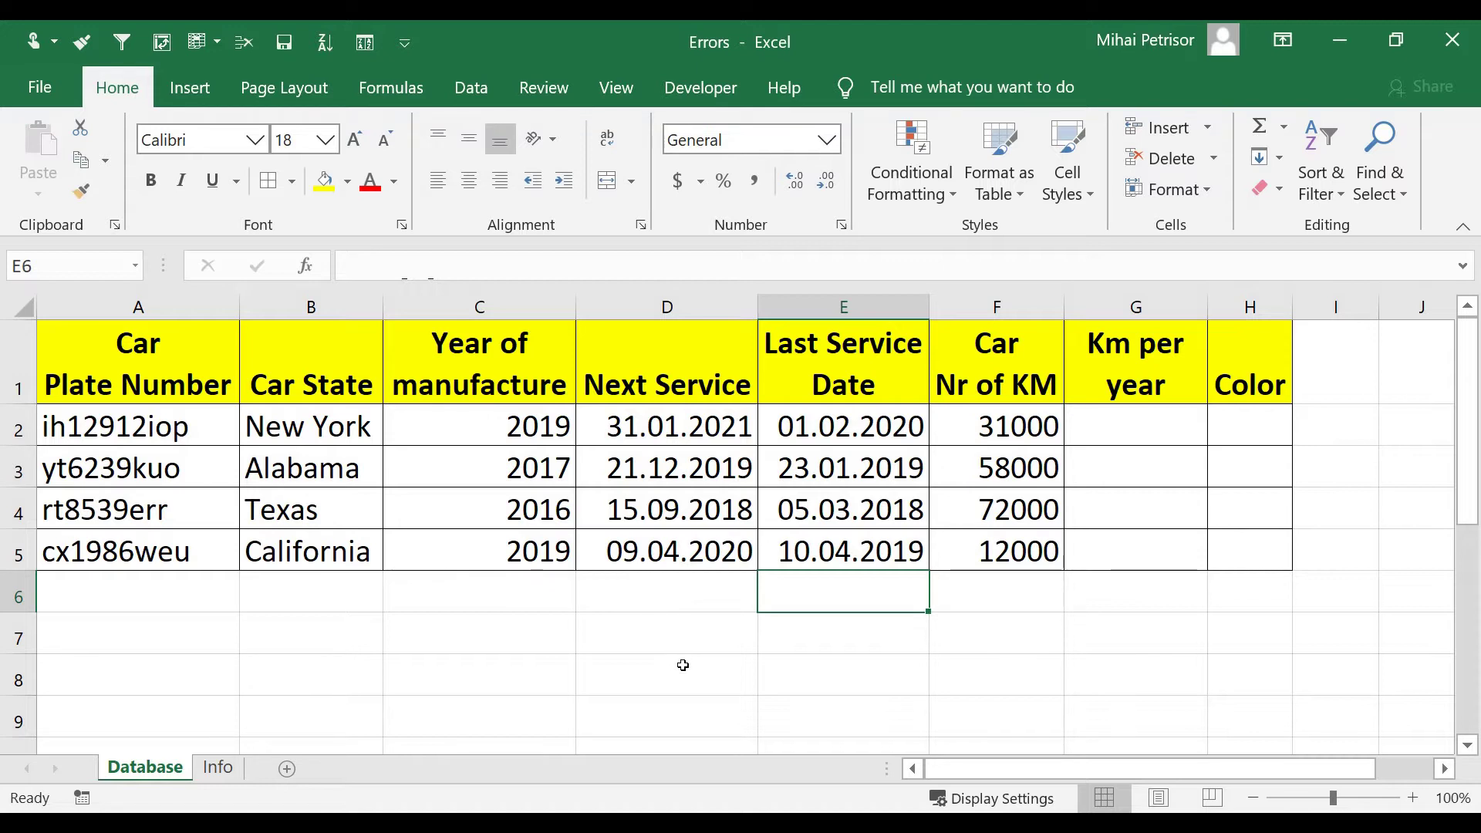
Examine the car table in A1:H5 and the first car's state, manufacture year, service dates and kilometres
left_click(1147, 437)
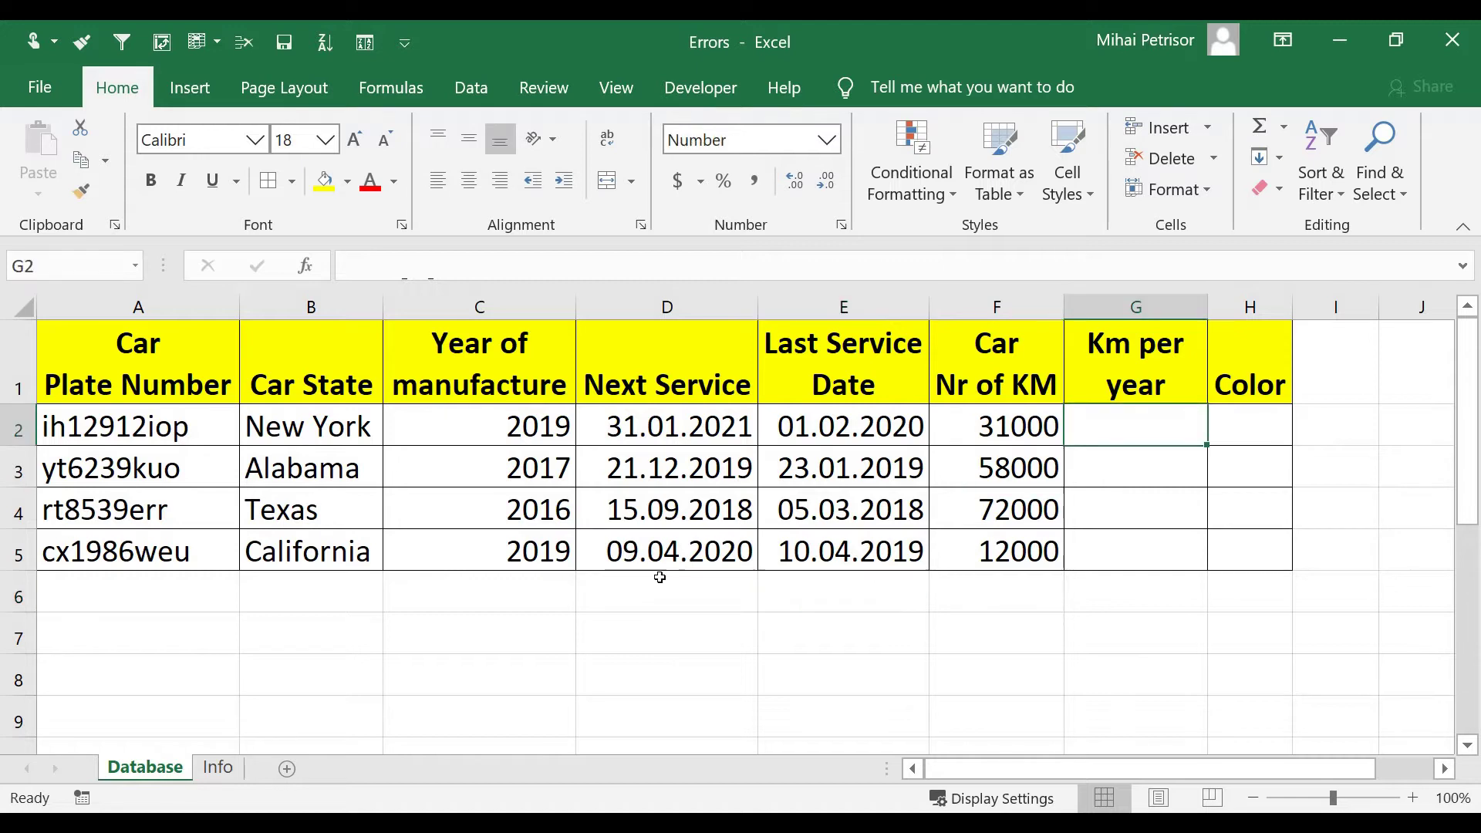
left_click_drag(216, 373, 1242, 546)
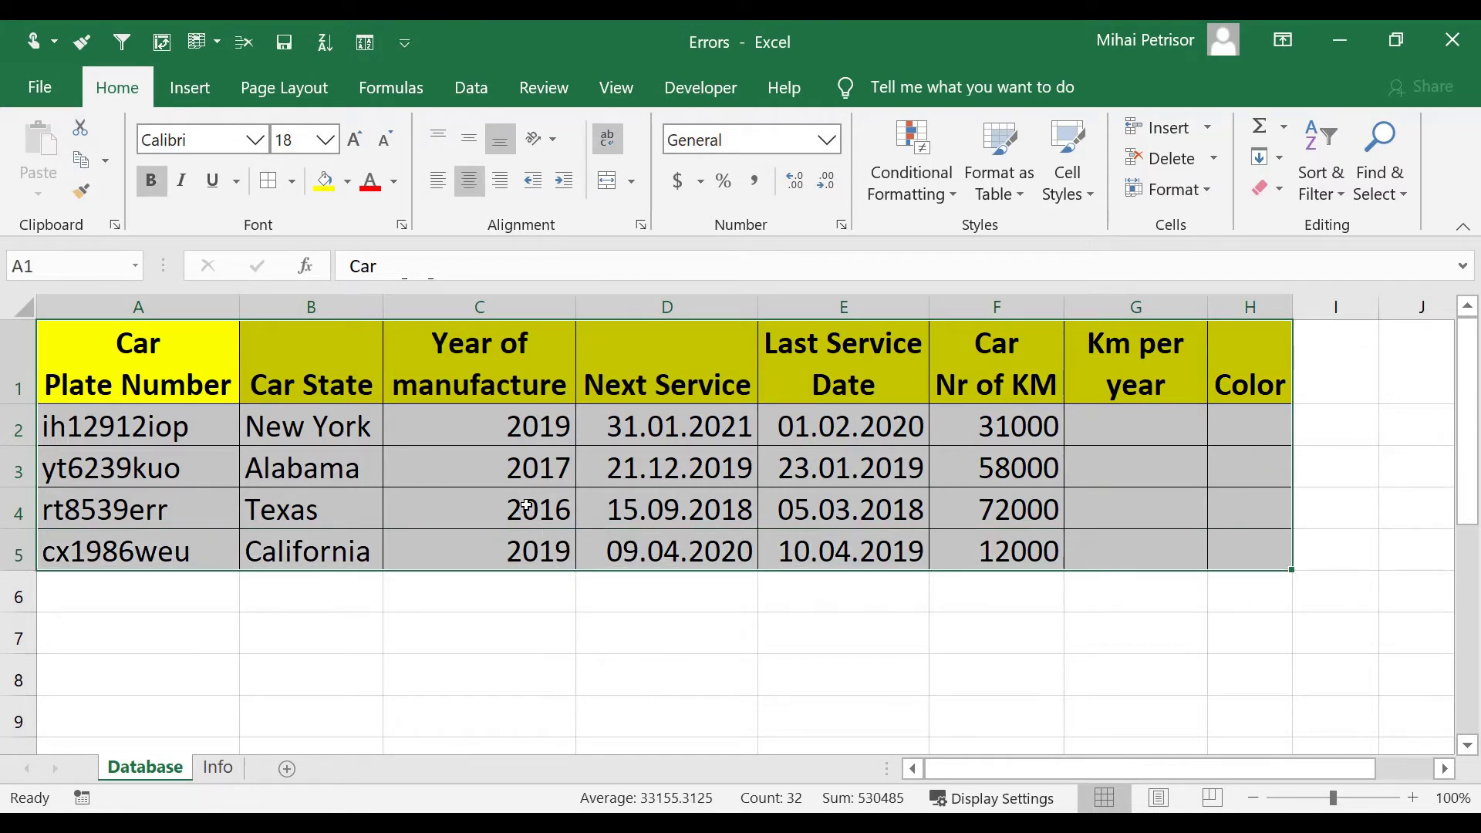
left_click(661, 437)
left_click(879, 448)
left_click(975, 445)
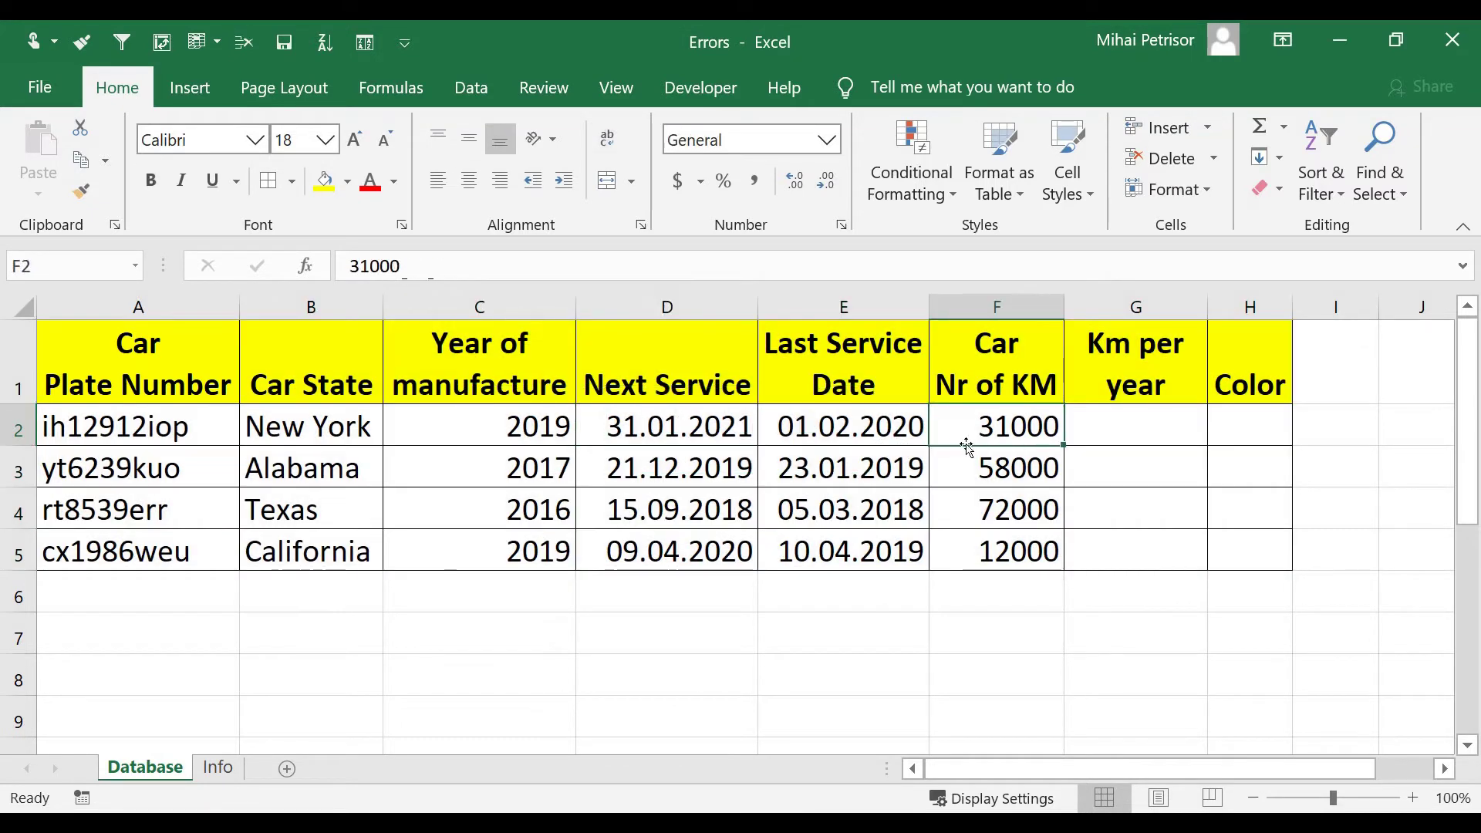
left_click(489, 426)
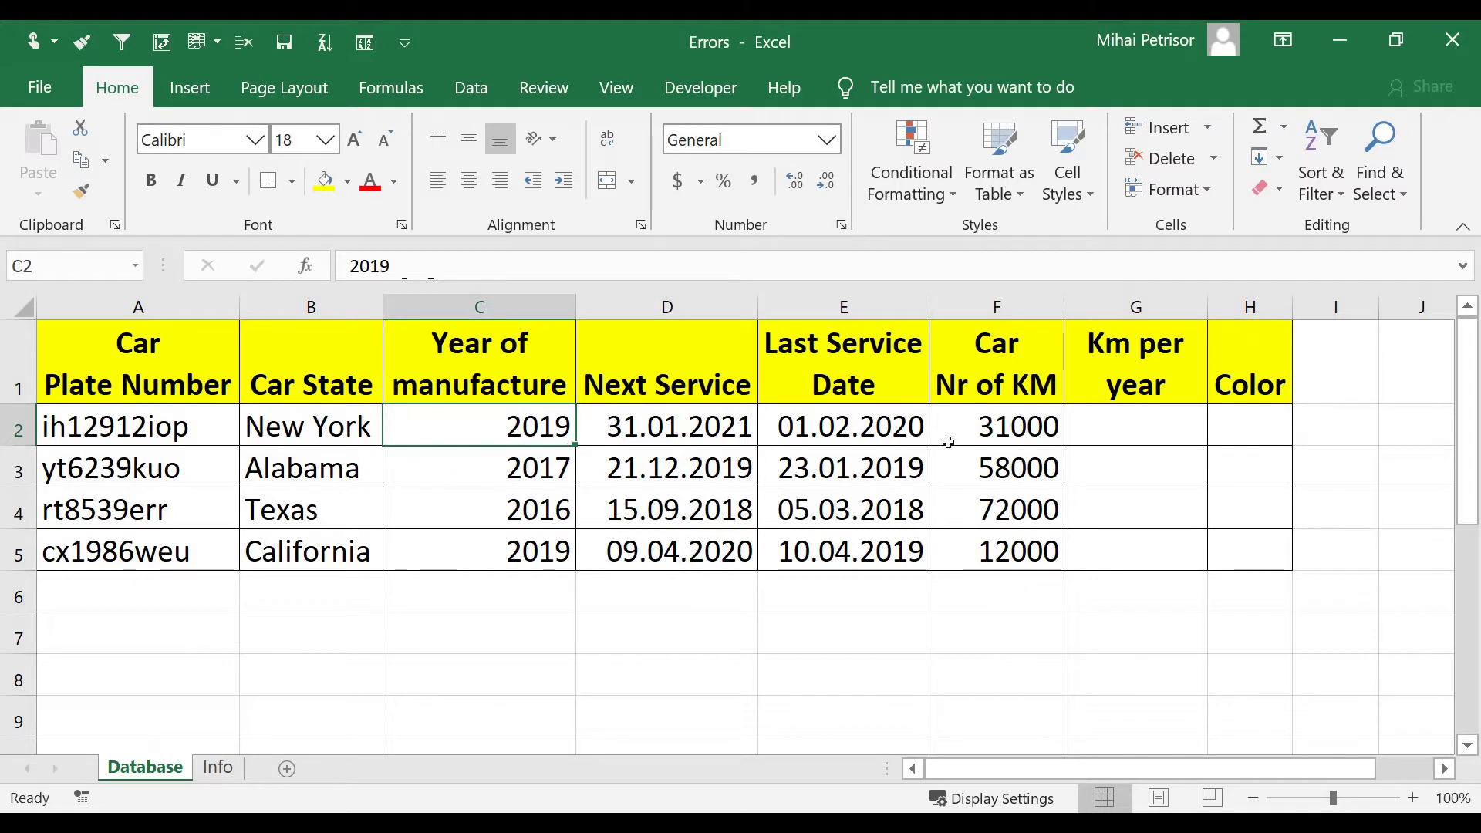
left_click(968, 427)
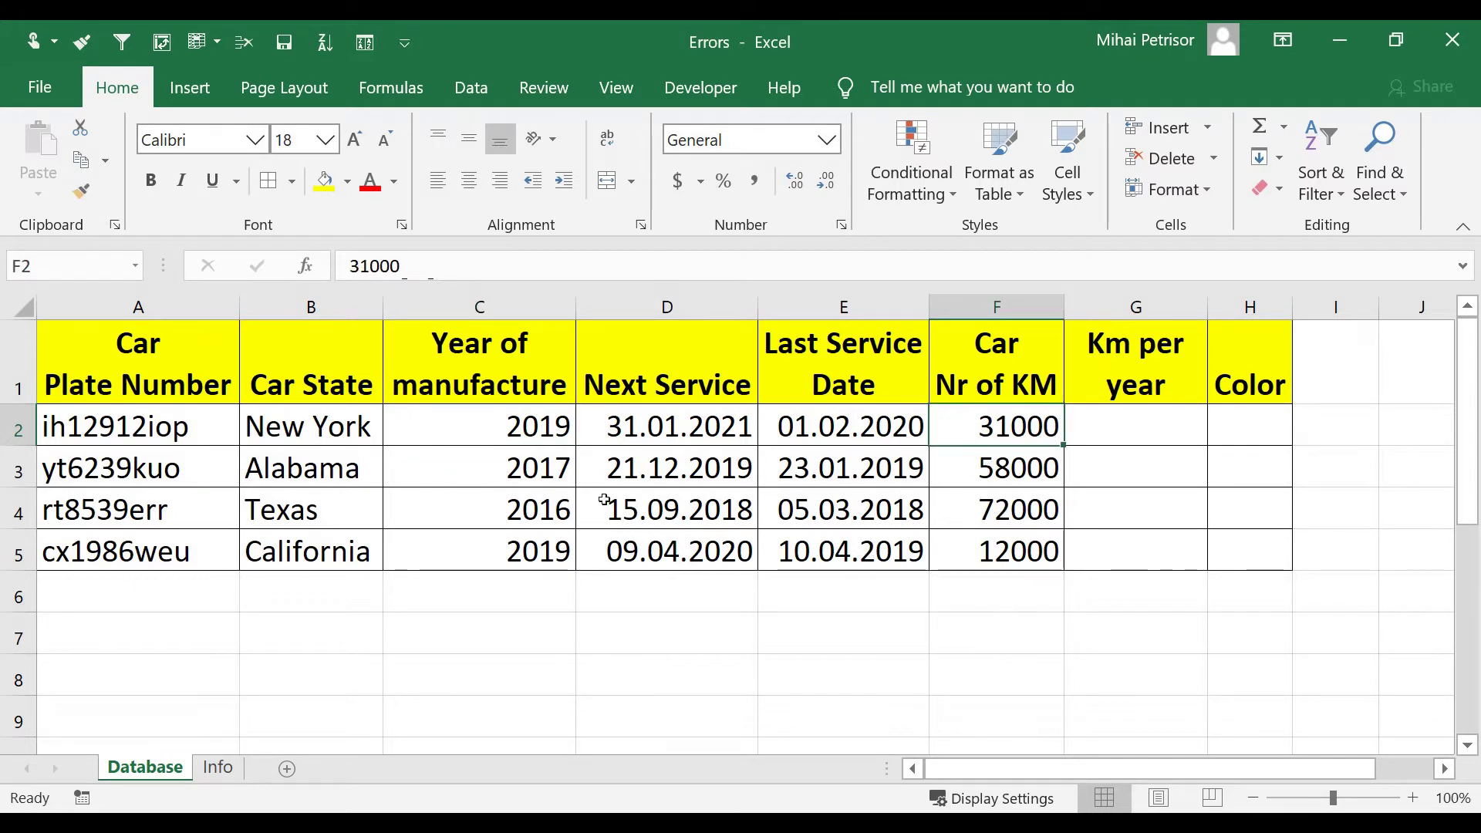
left_click(292, 417)
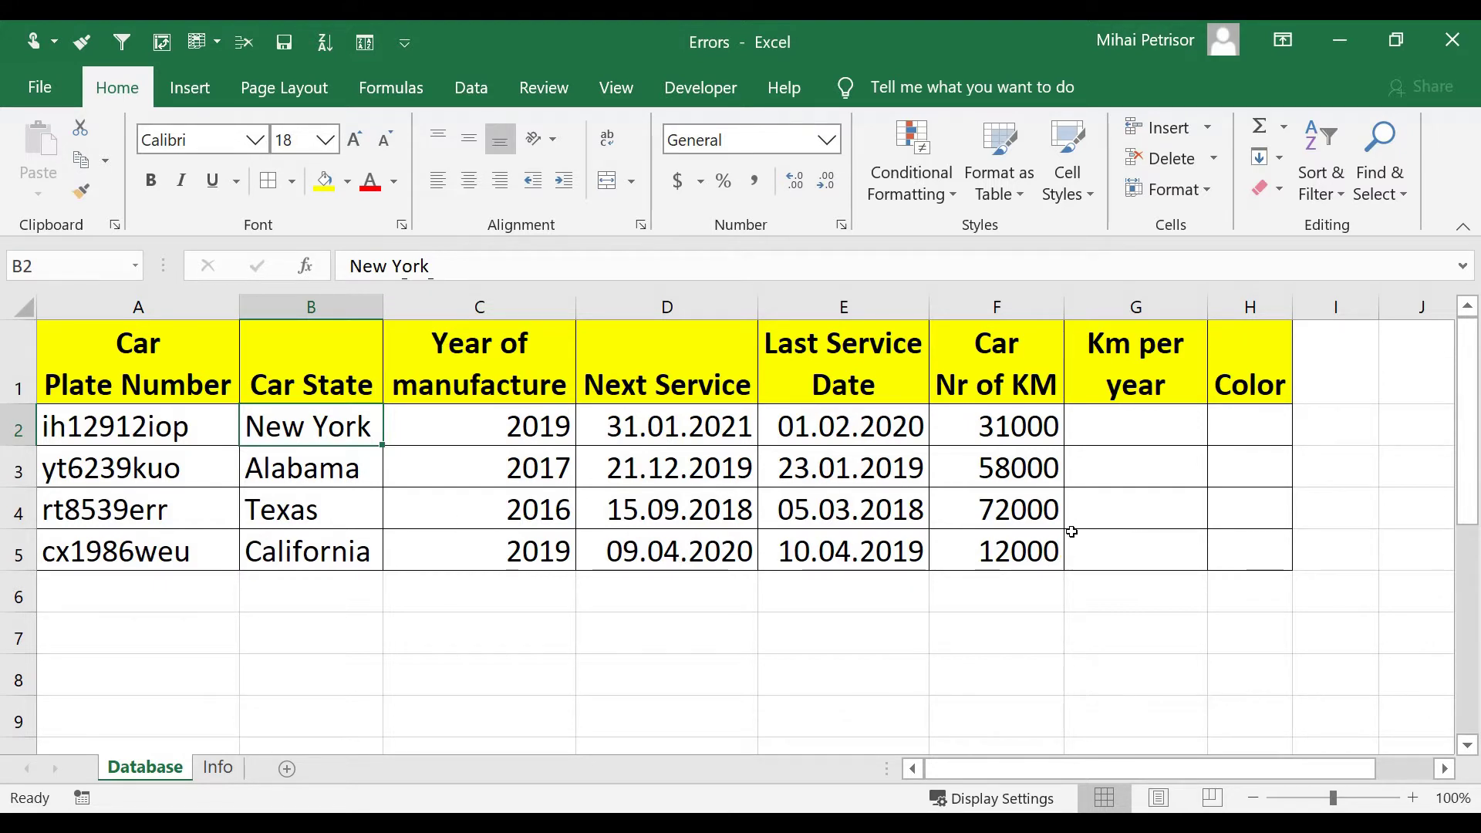
Examine the empty Km per year column and the row 2 cells for manufacture year, last service date and kilometres
left_click(1163, 429)
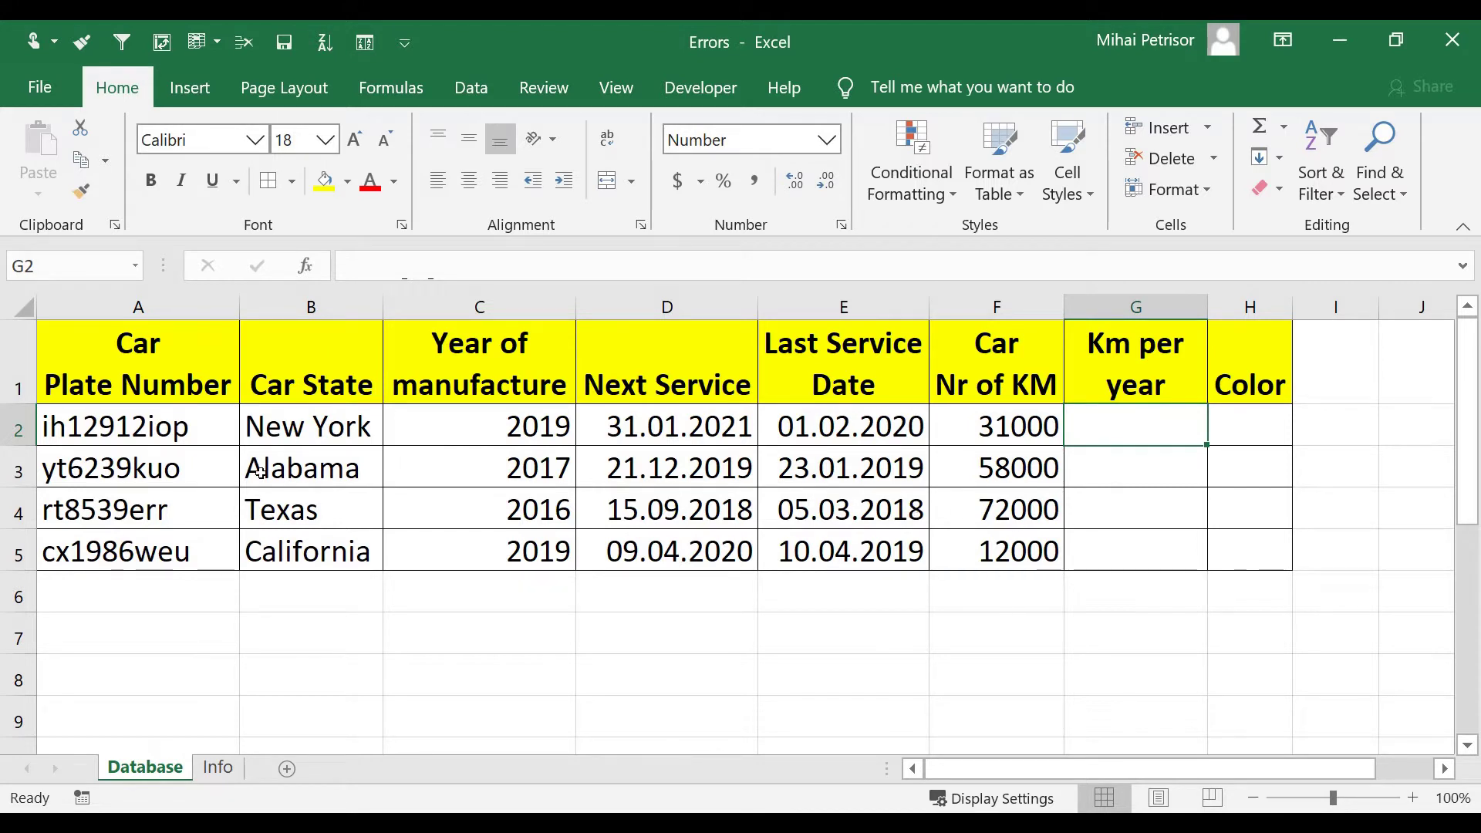
left_click(1146, 375)
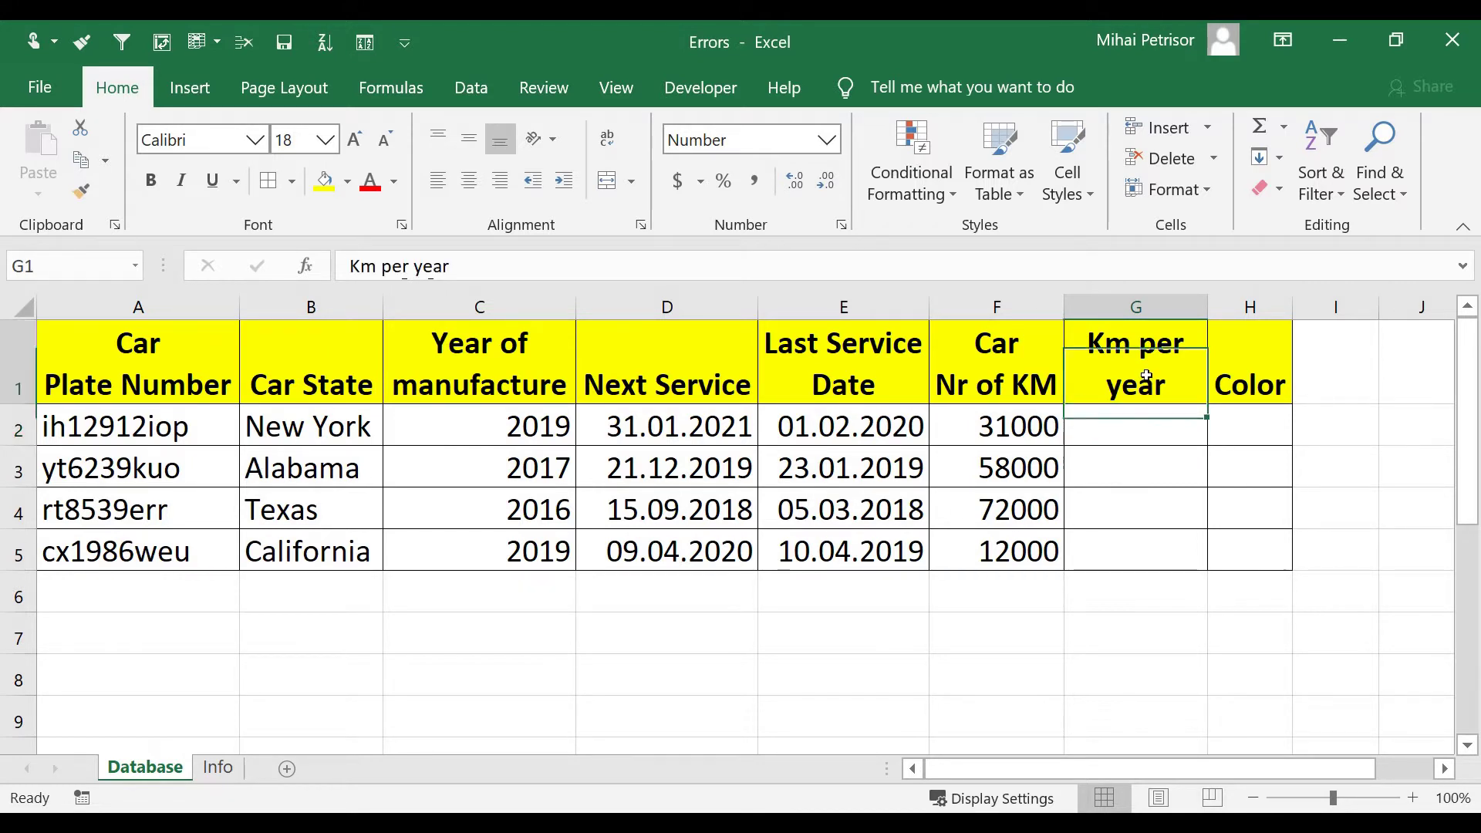
left_click(1134, 306)
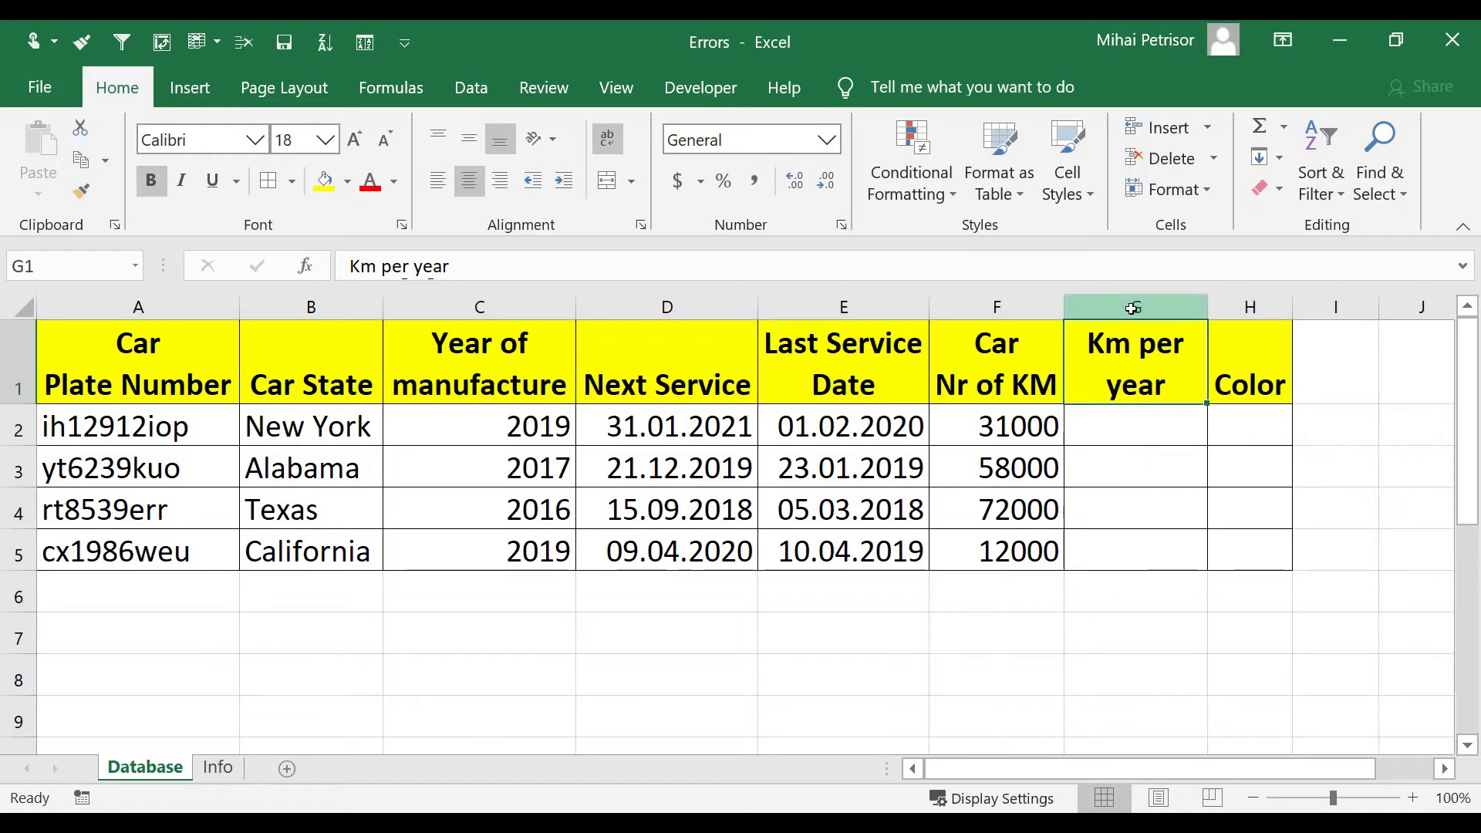
left_click(1135, 428)
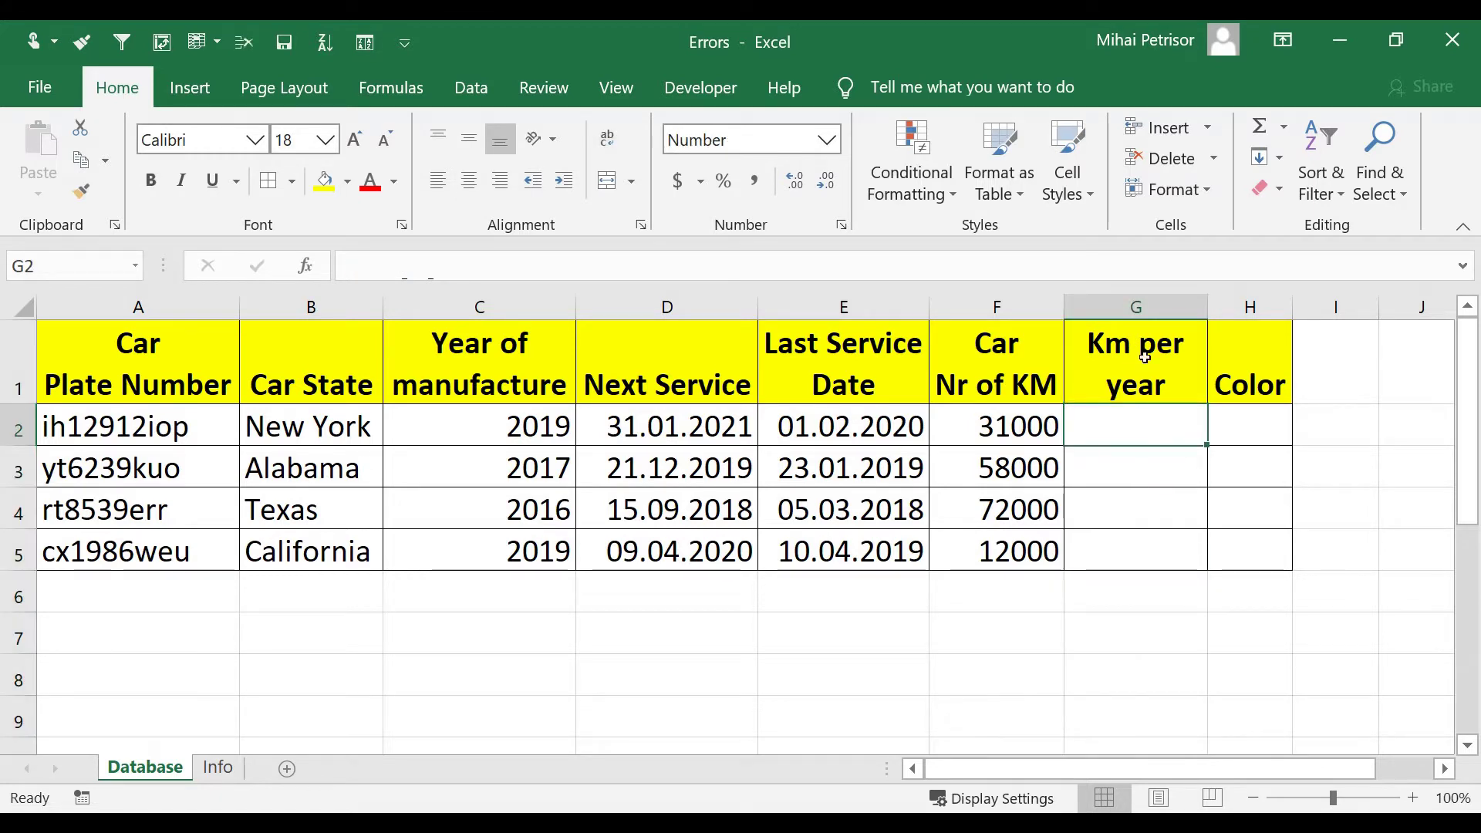
left_click(1053, 421)
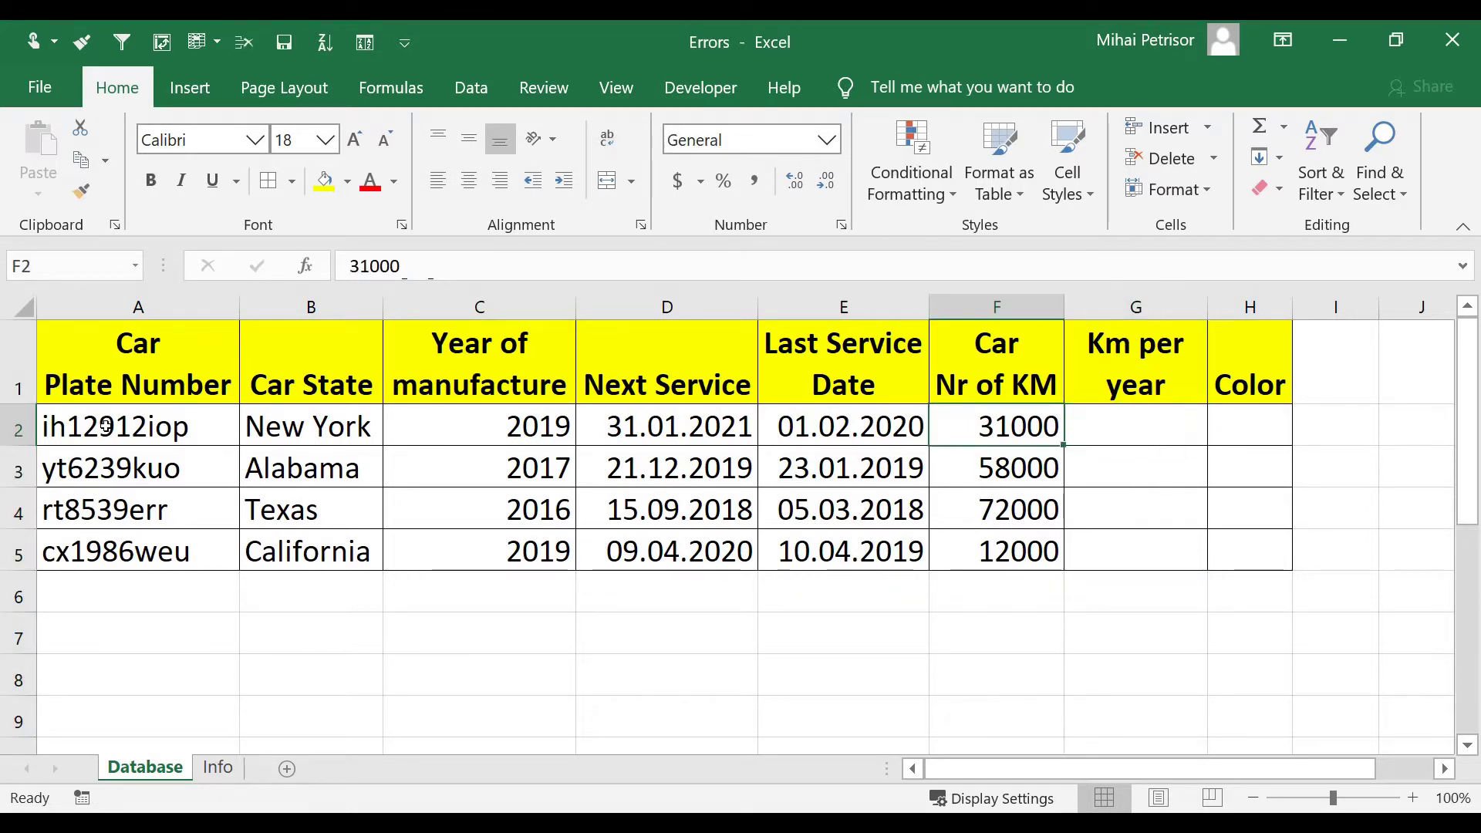
left_click(50, 423)
left_click(154, 470)
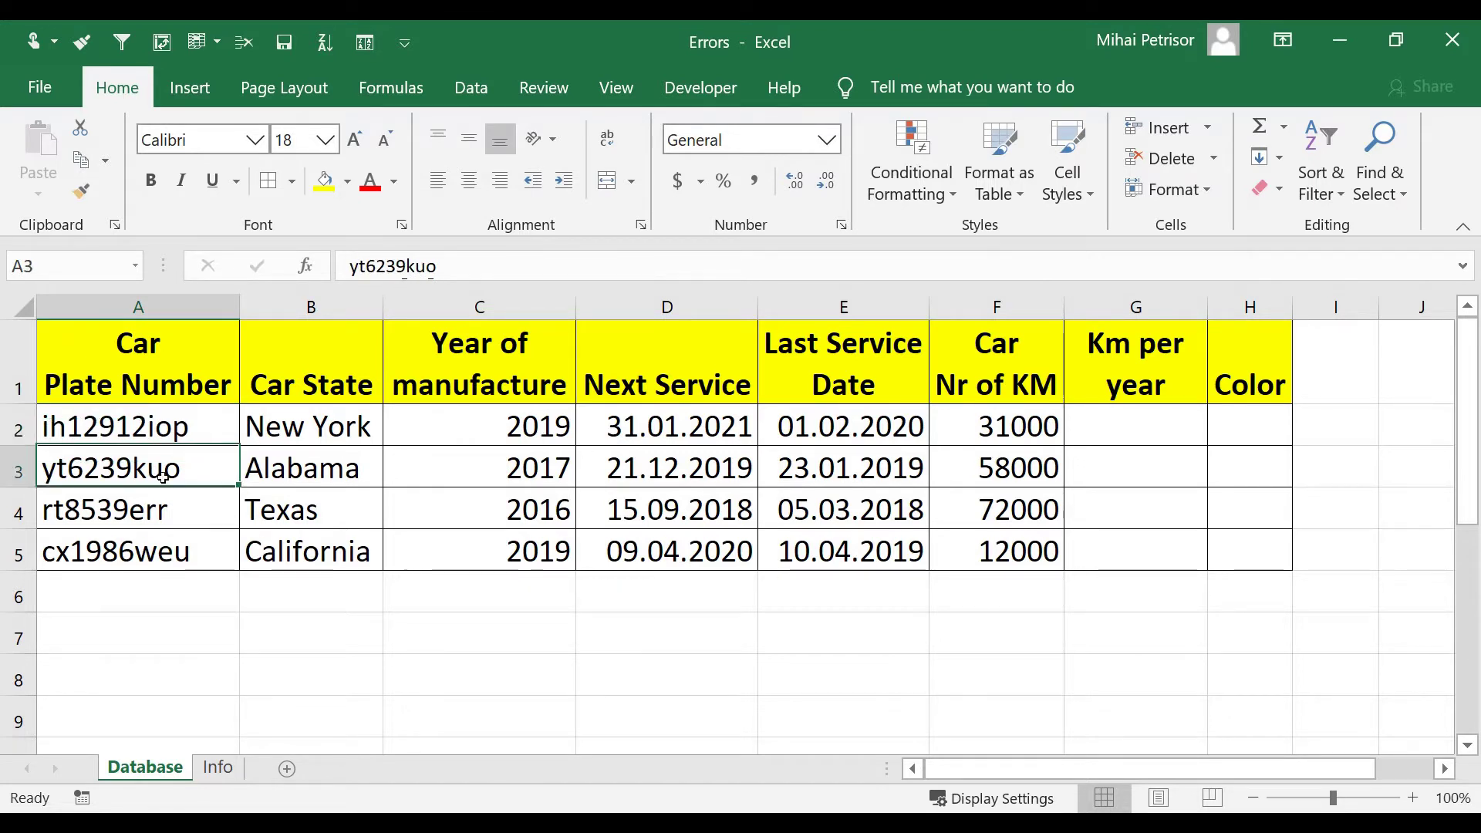
left_click(1145, 413)
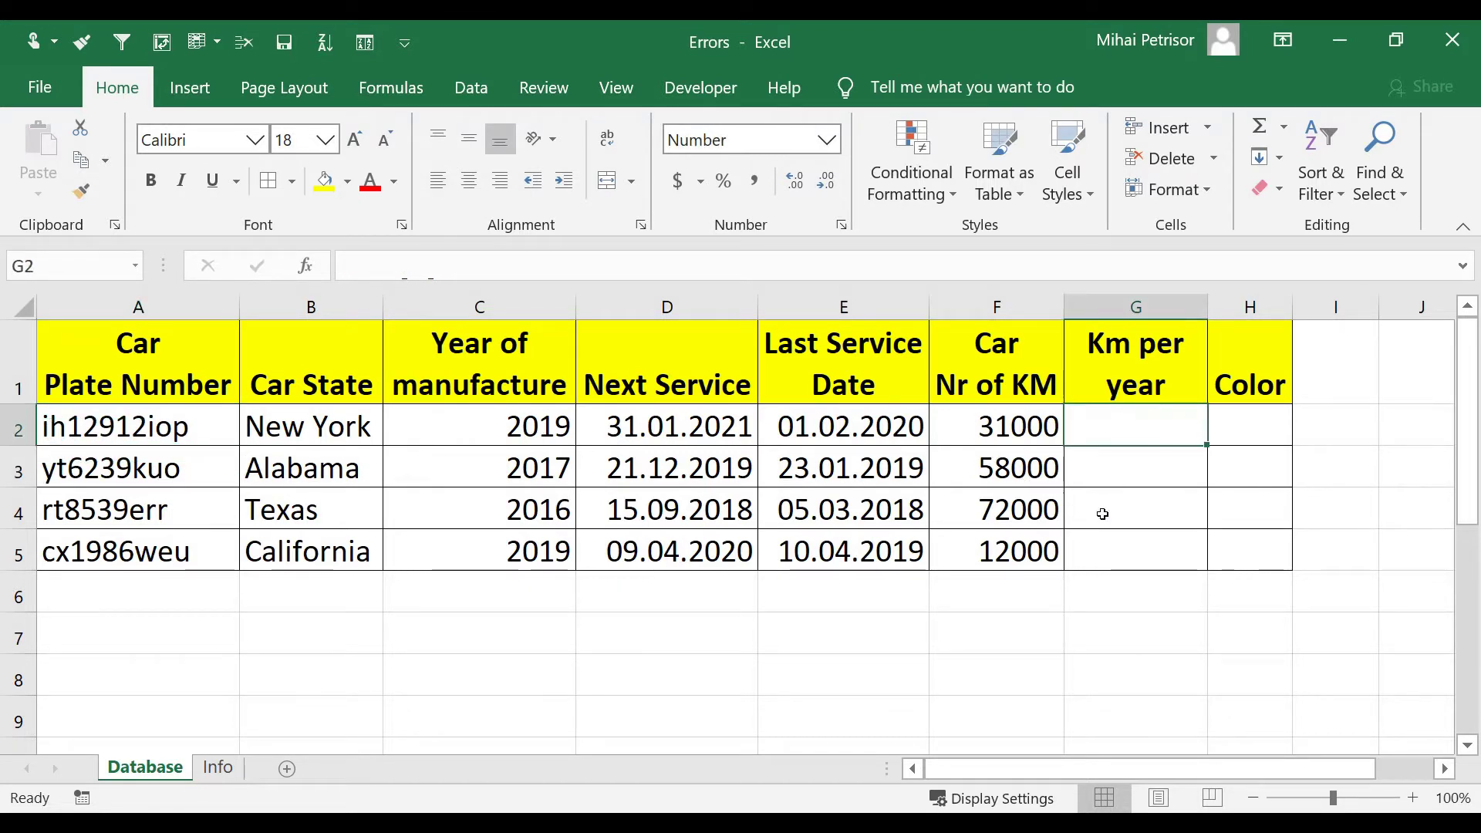
left_click(1007, 434)
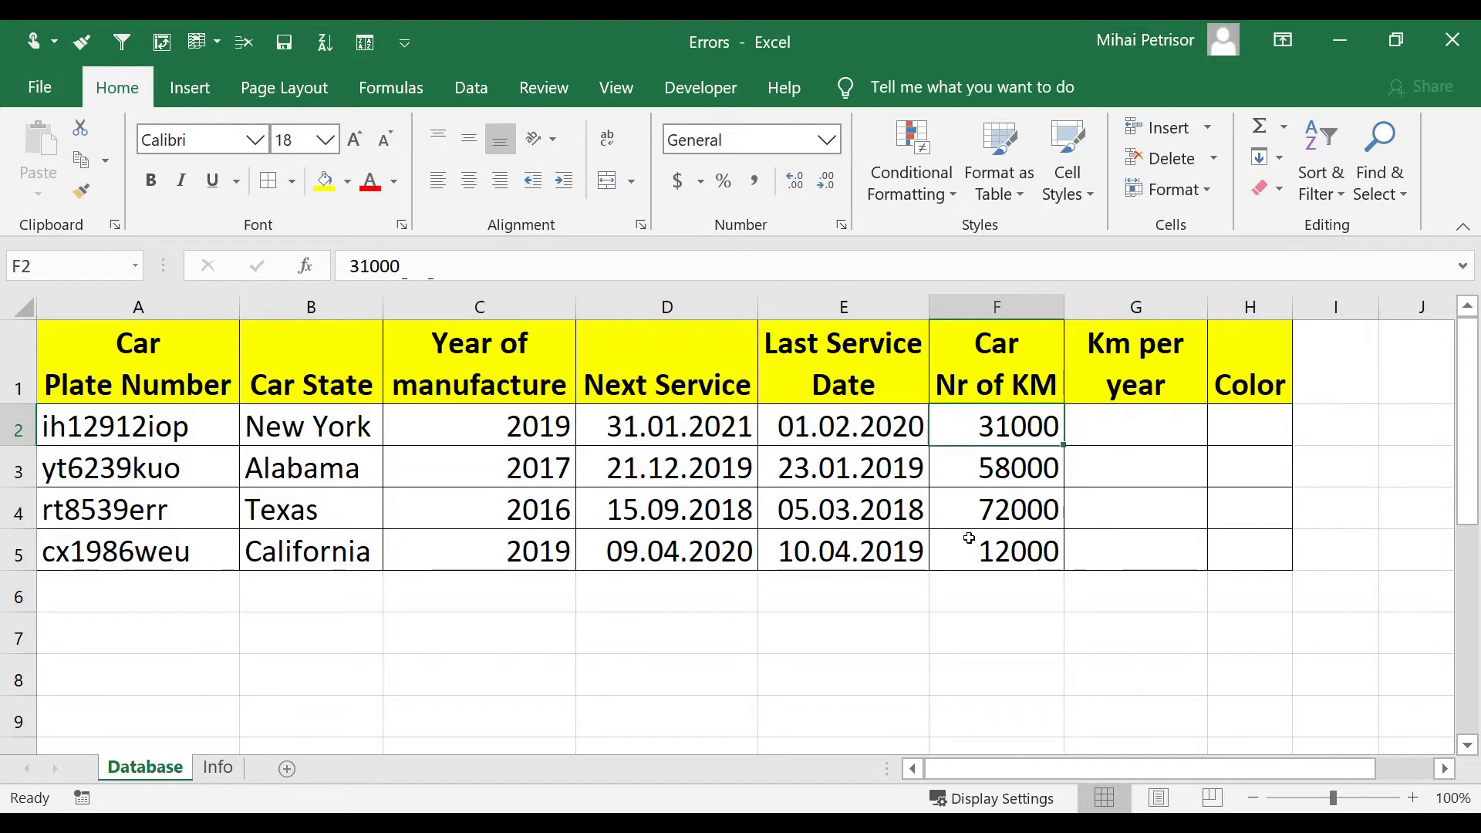
left_click(219, 424)
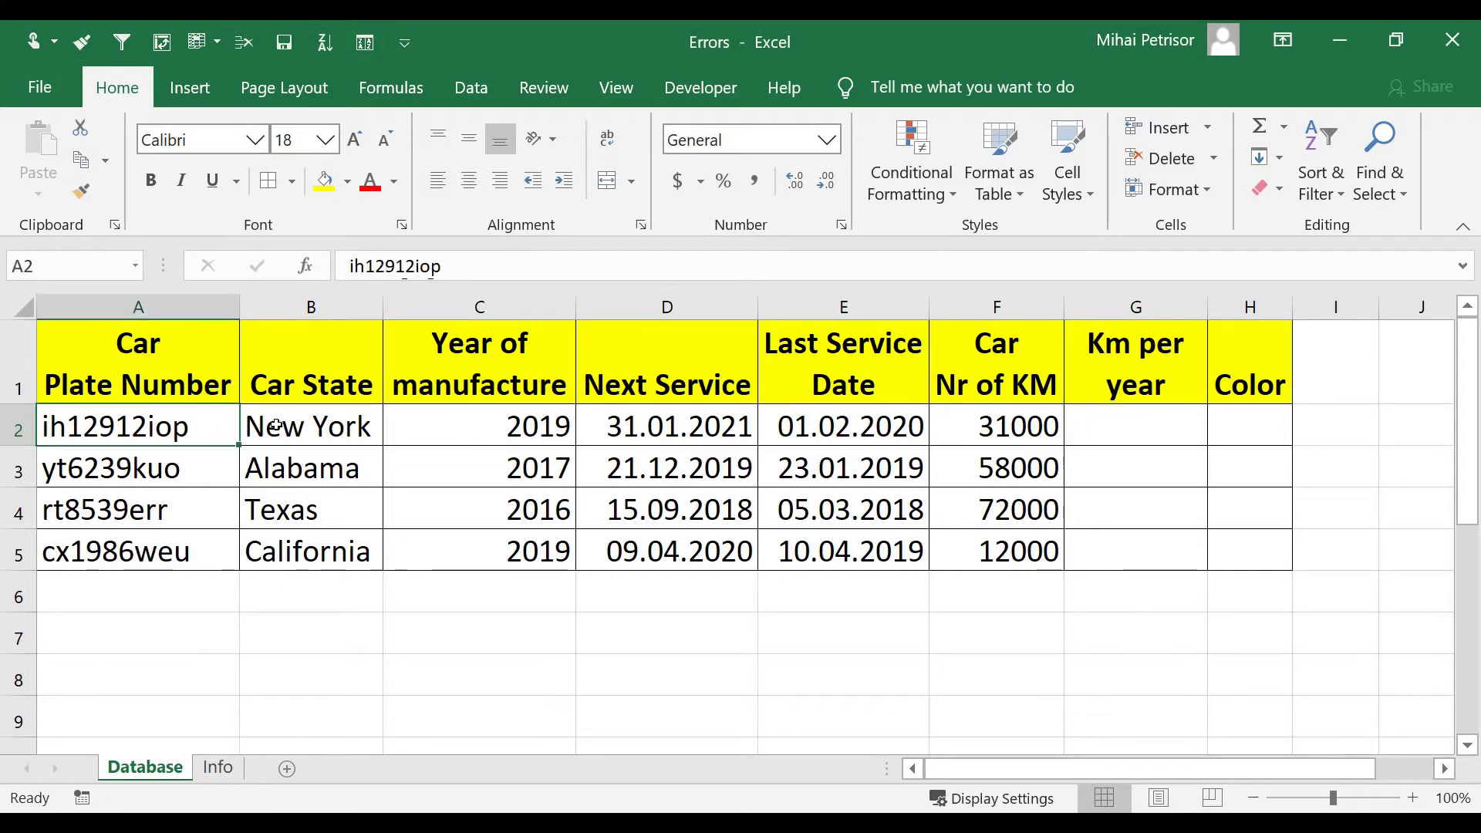
left_click(895, 430)
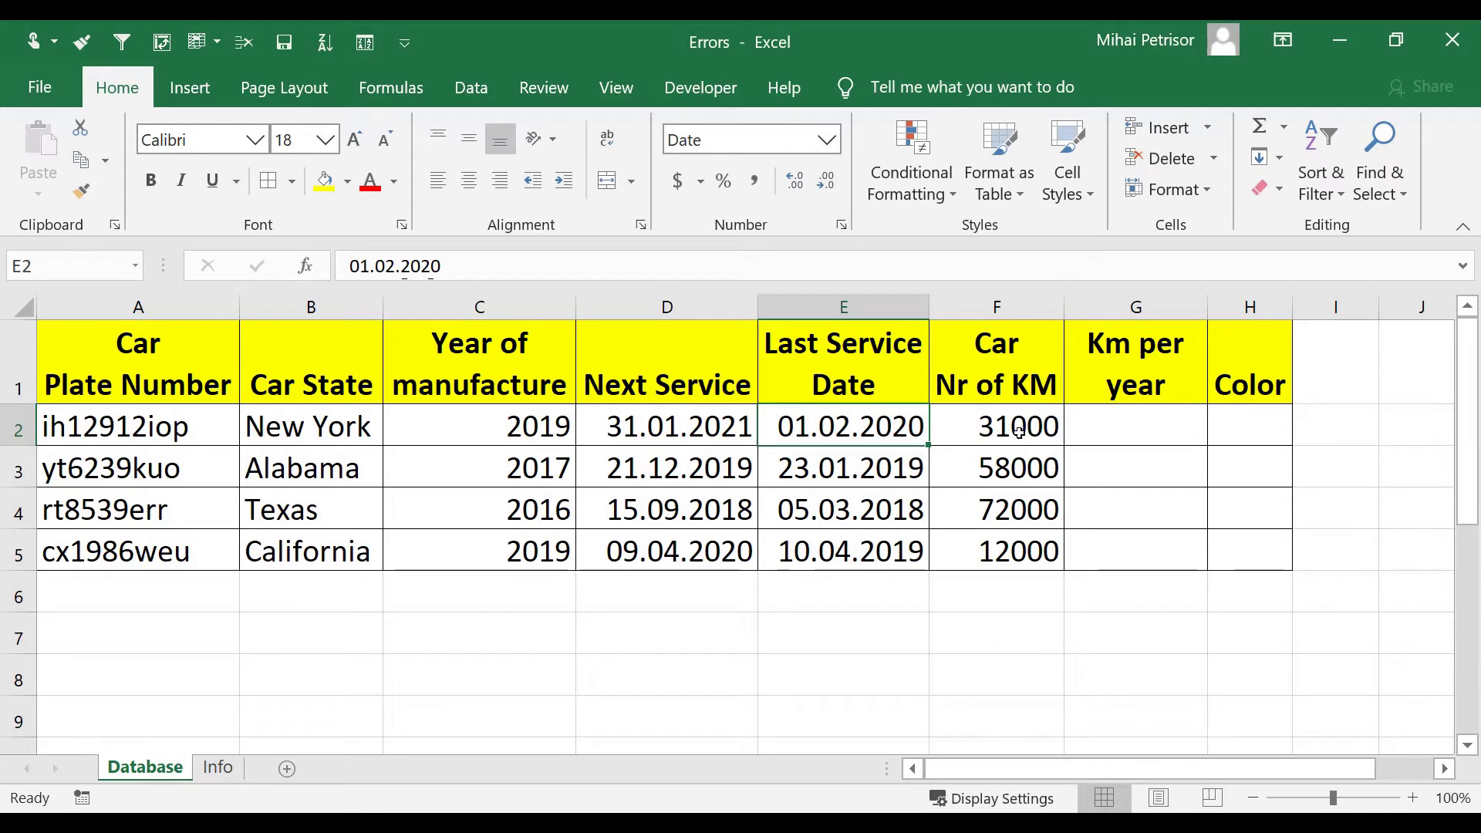
left_click(1083, 433)
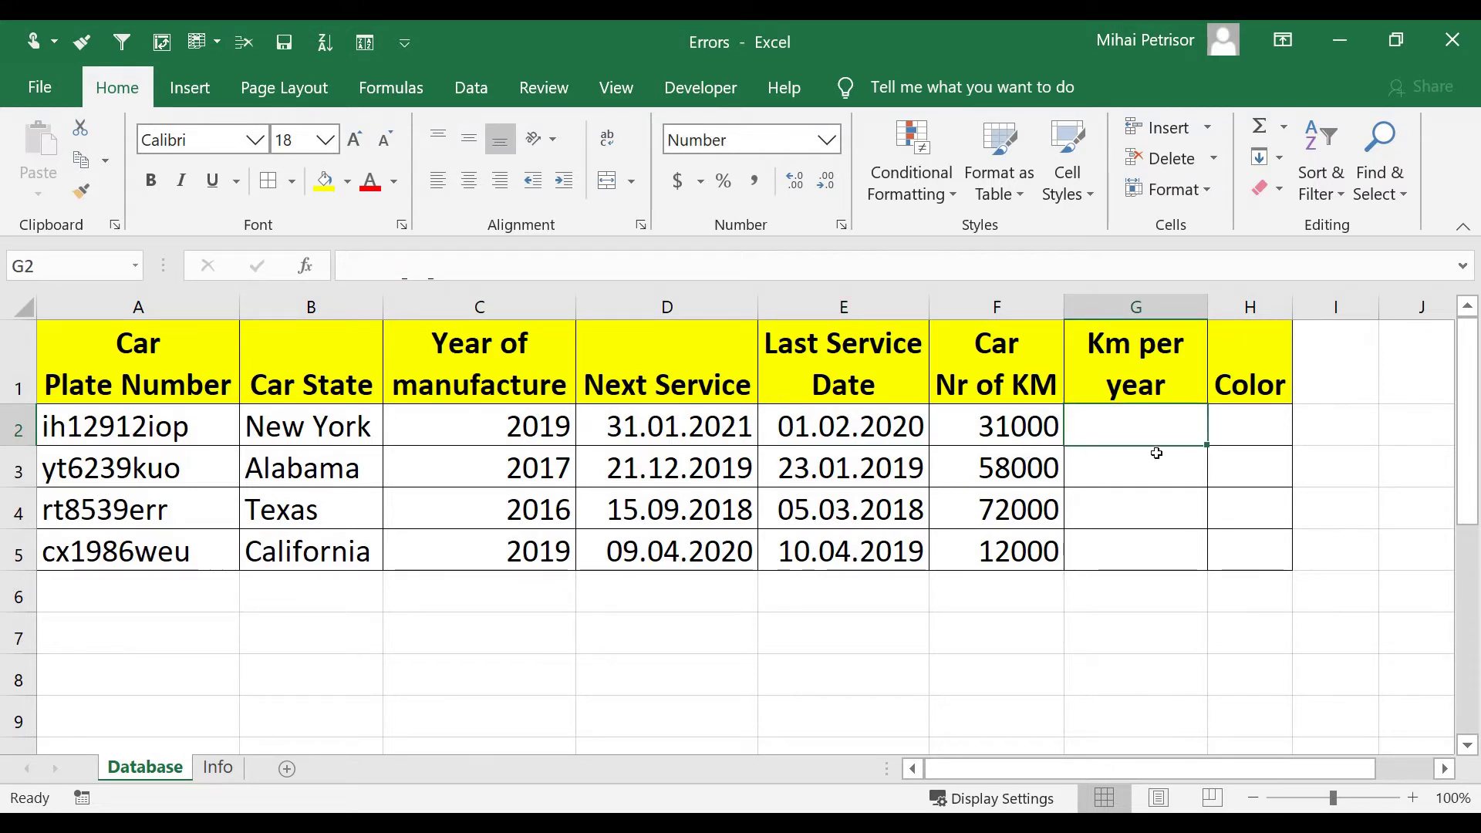
left_click(557, 418)
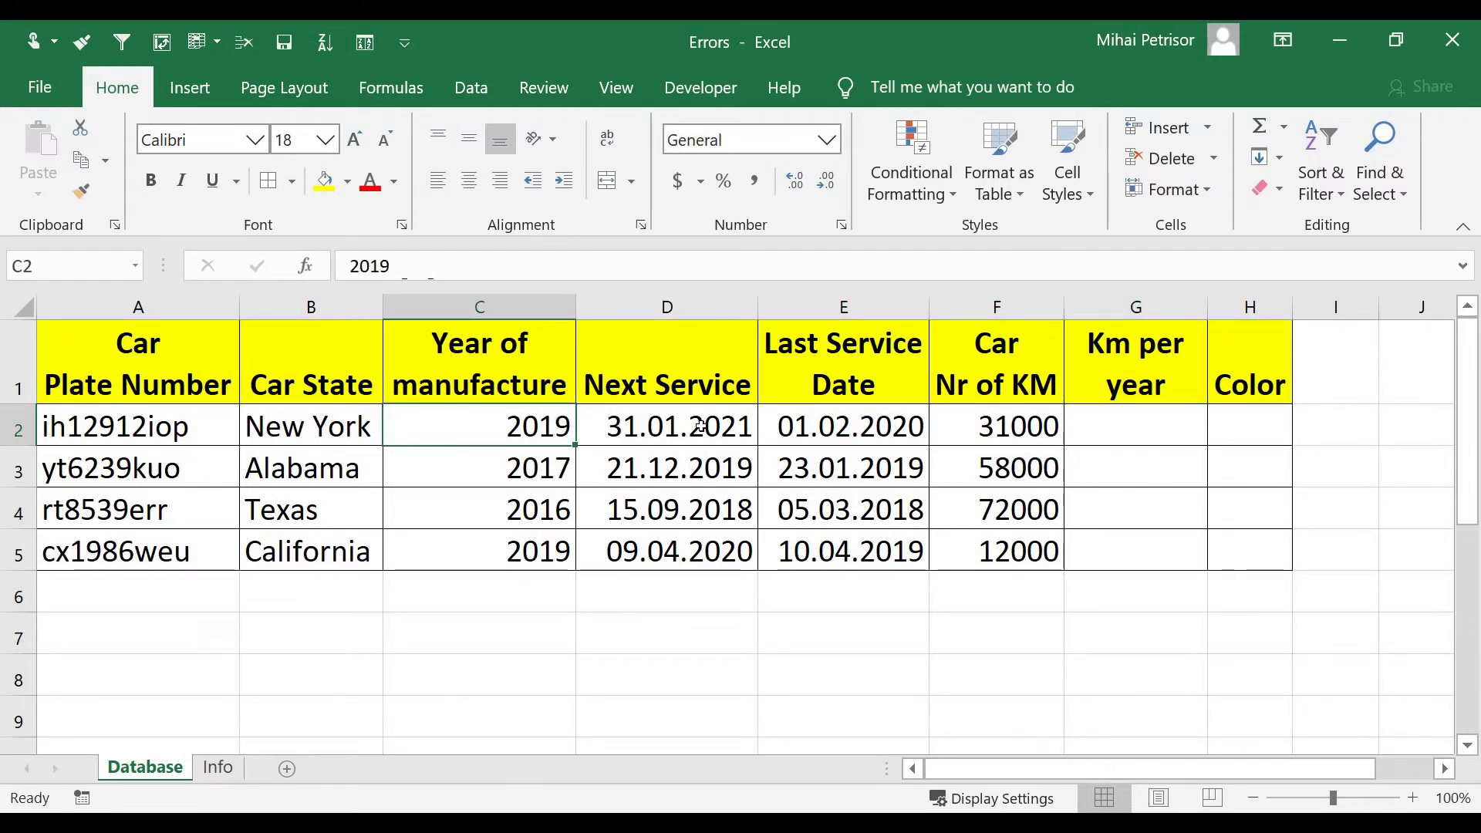
key("Right")
key("Right")
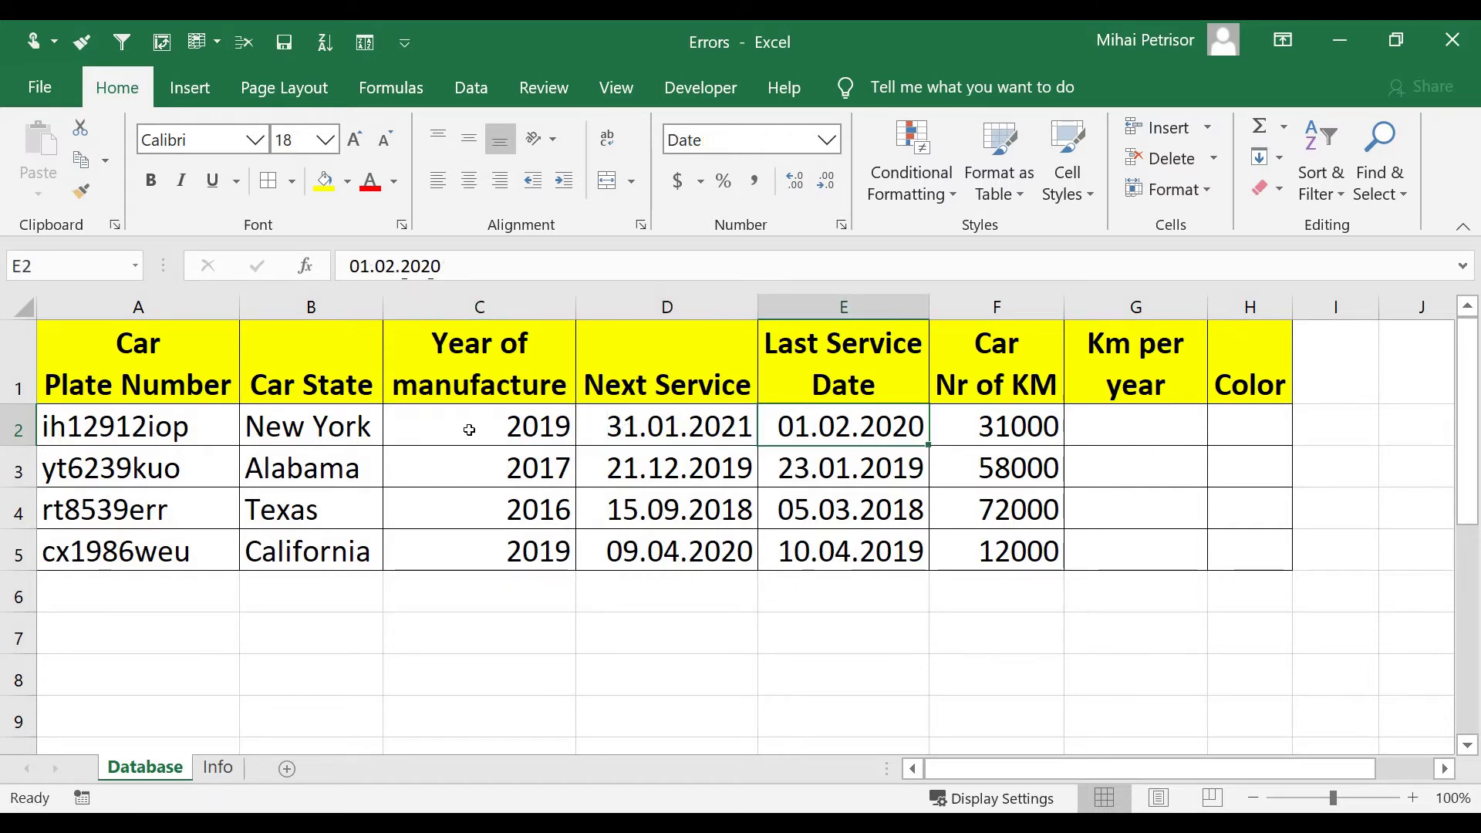
left_click(476, 430)
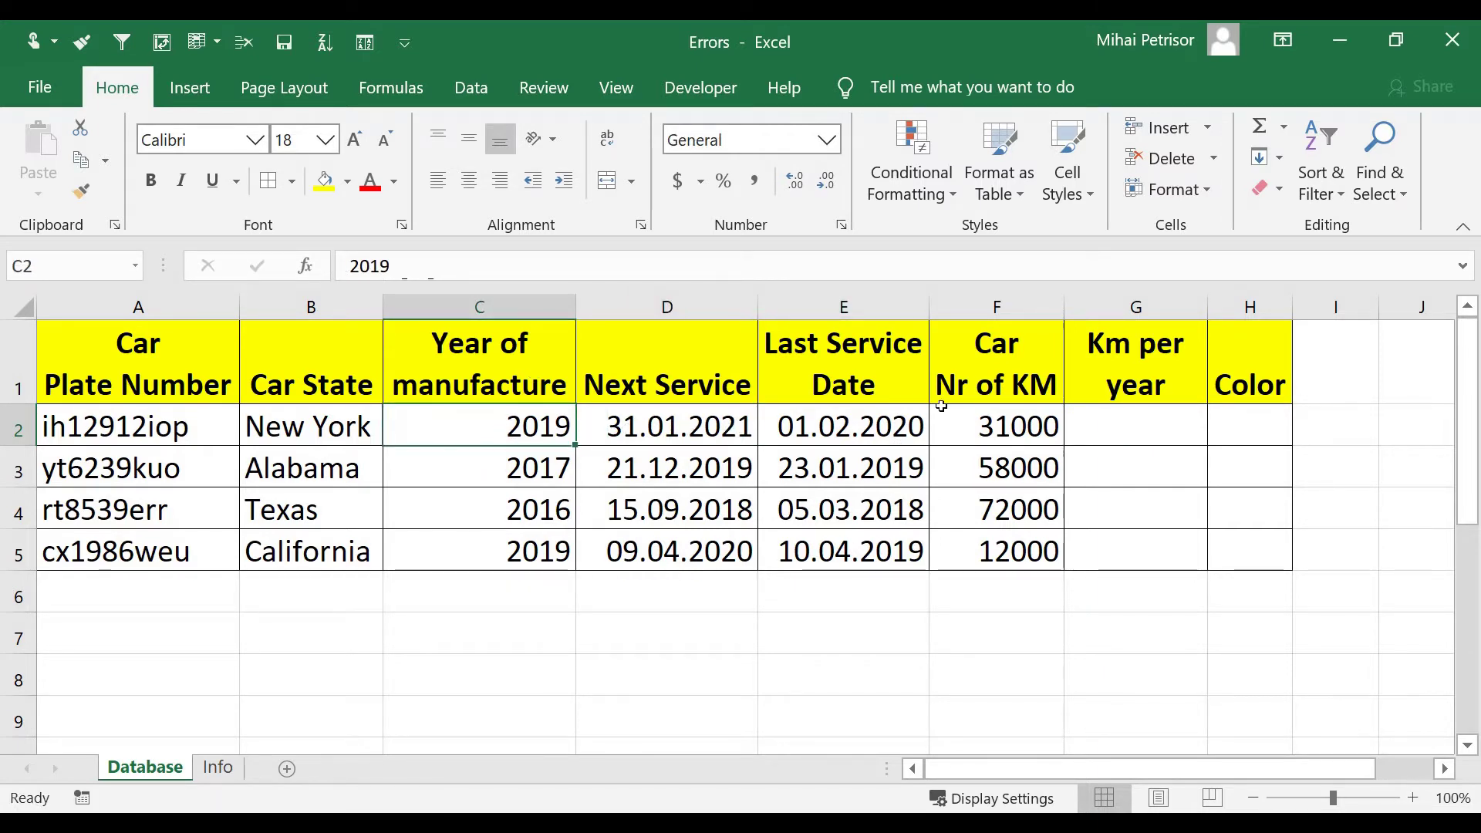
left_click(895, 431)
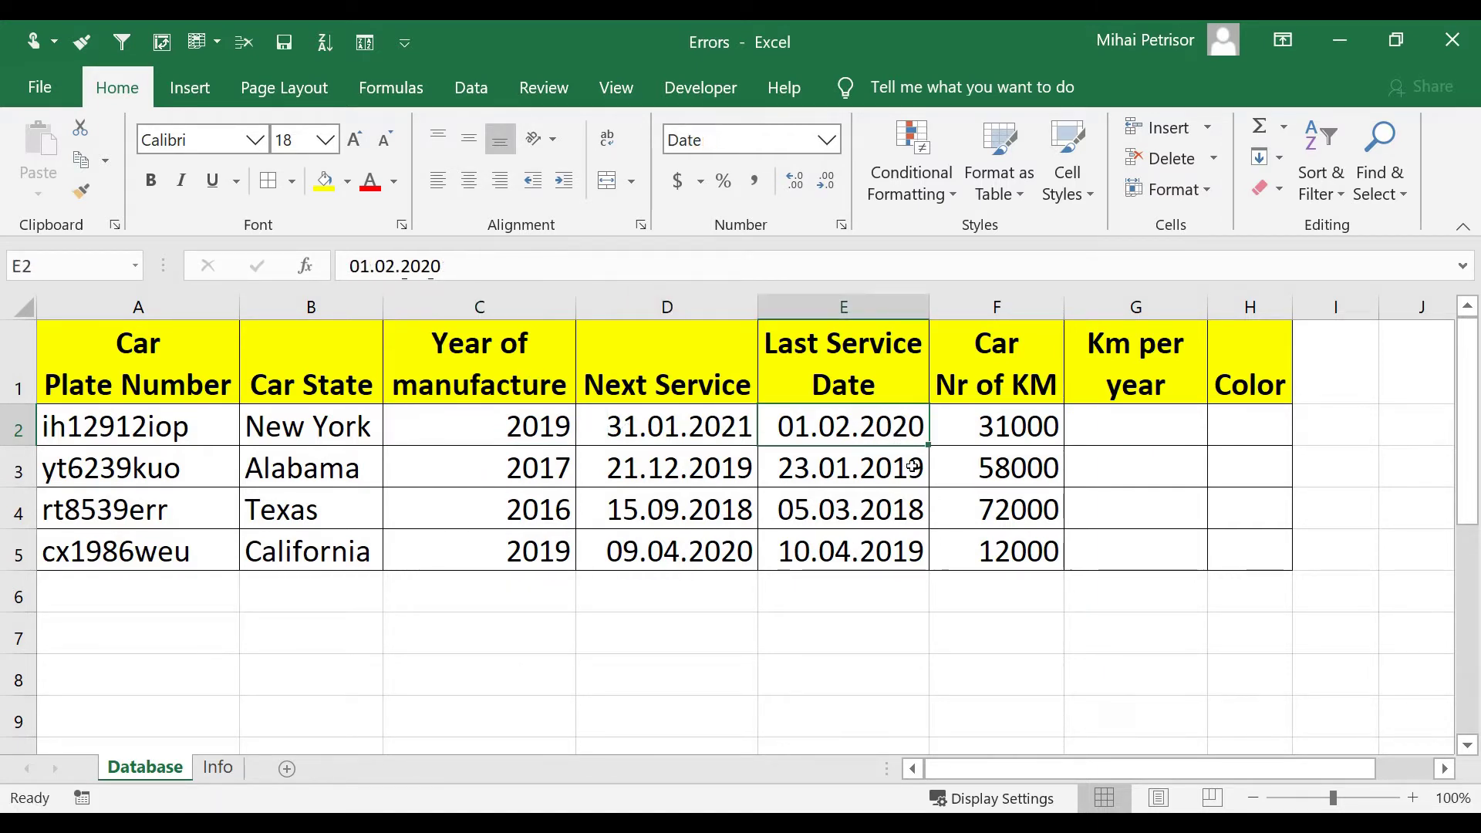
Calculate the first car's kilometres per year in G2 with the formula =F2/(YEAR(E2)-C2)
left_click(1144, 425)
type("=")
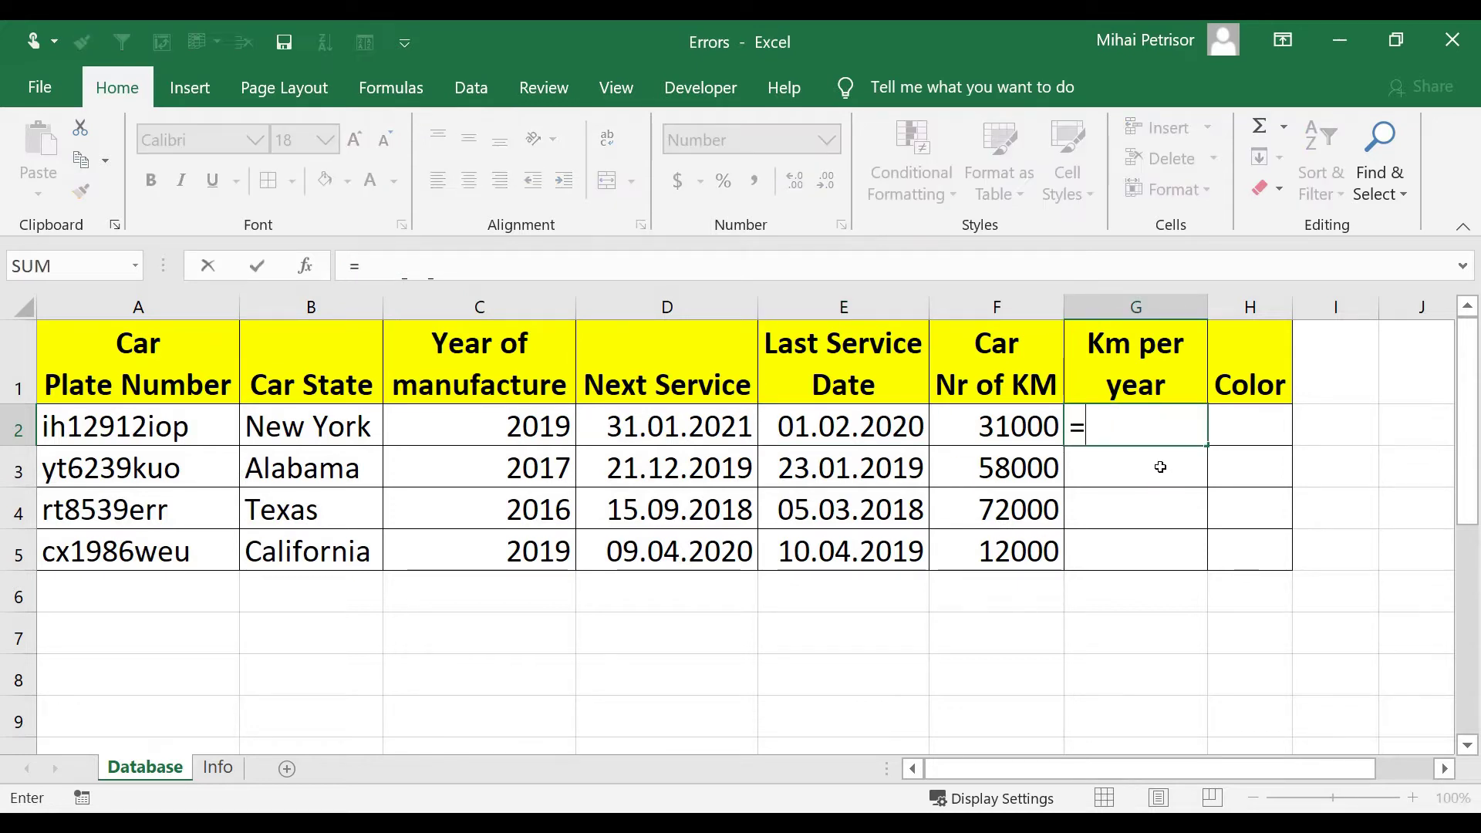
left_click(990, 426)
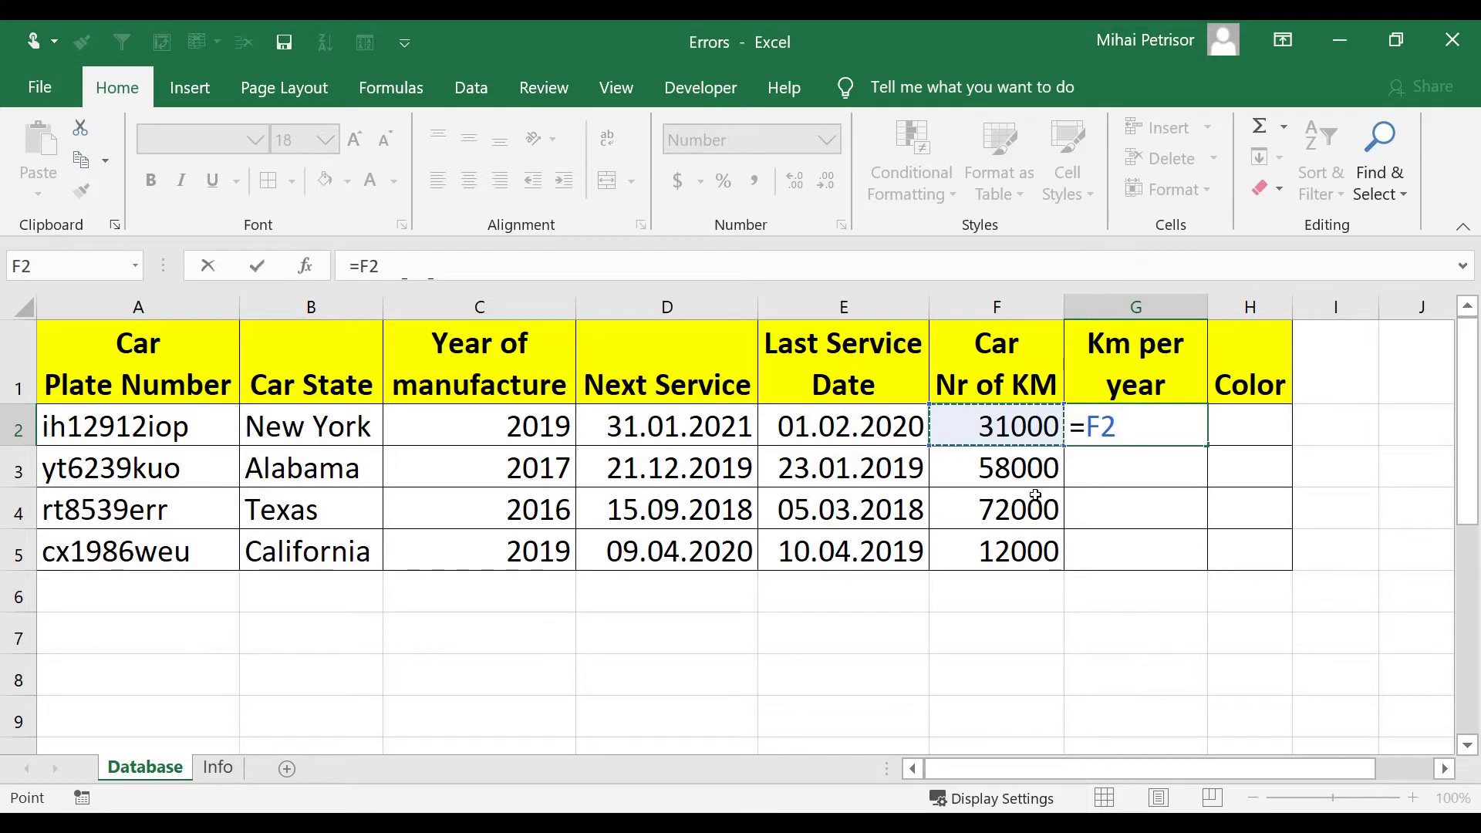
type("/")
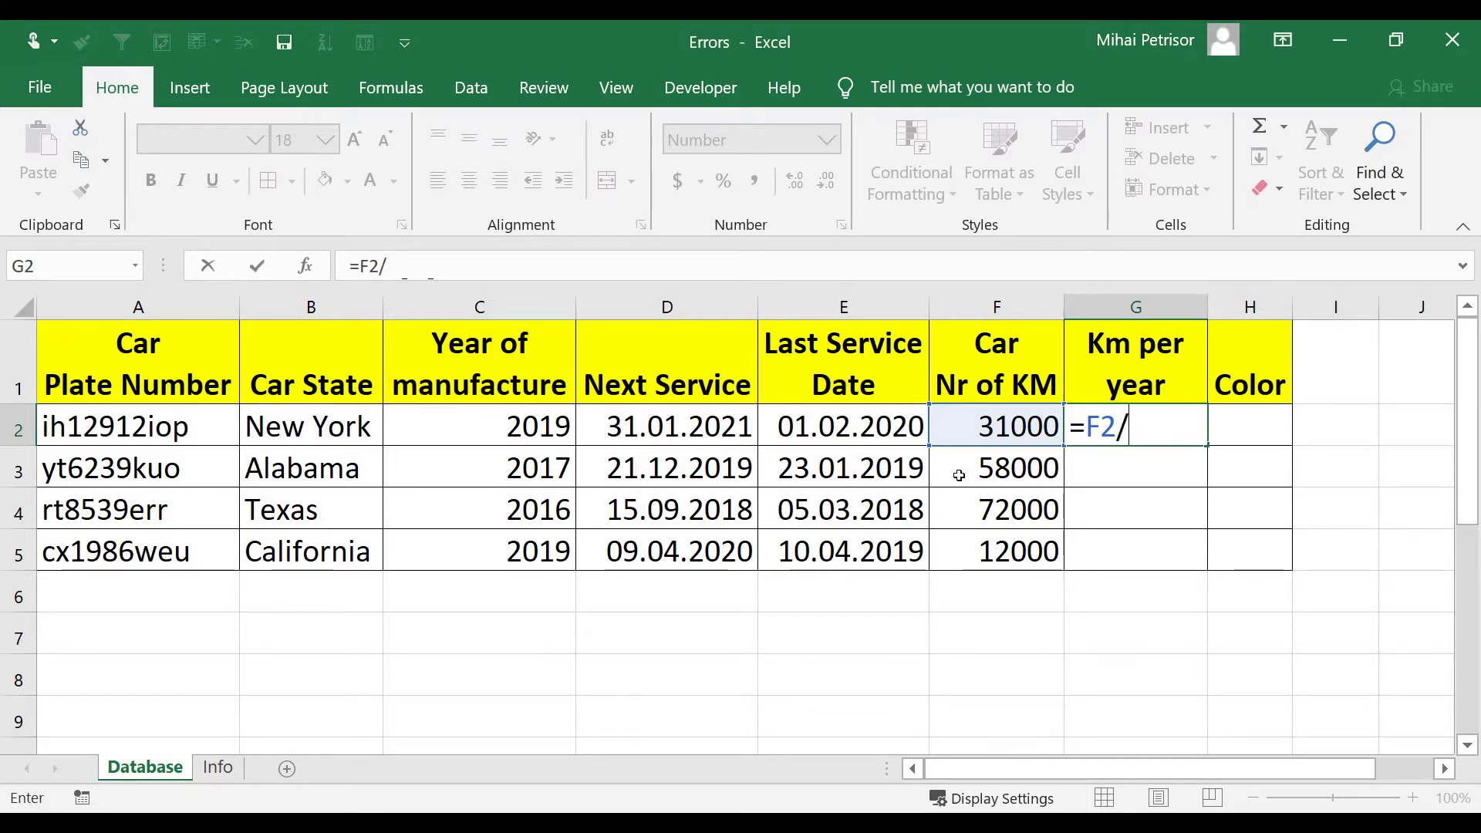
type("(")
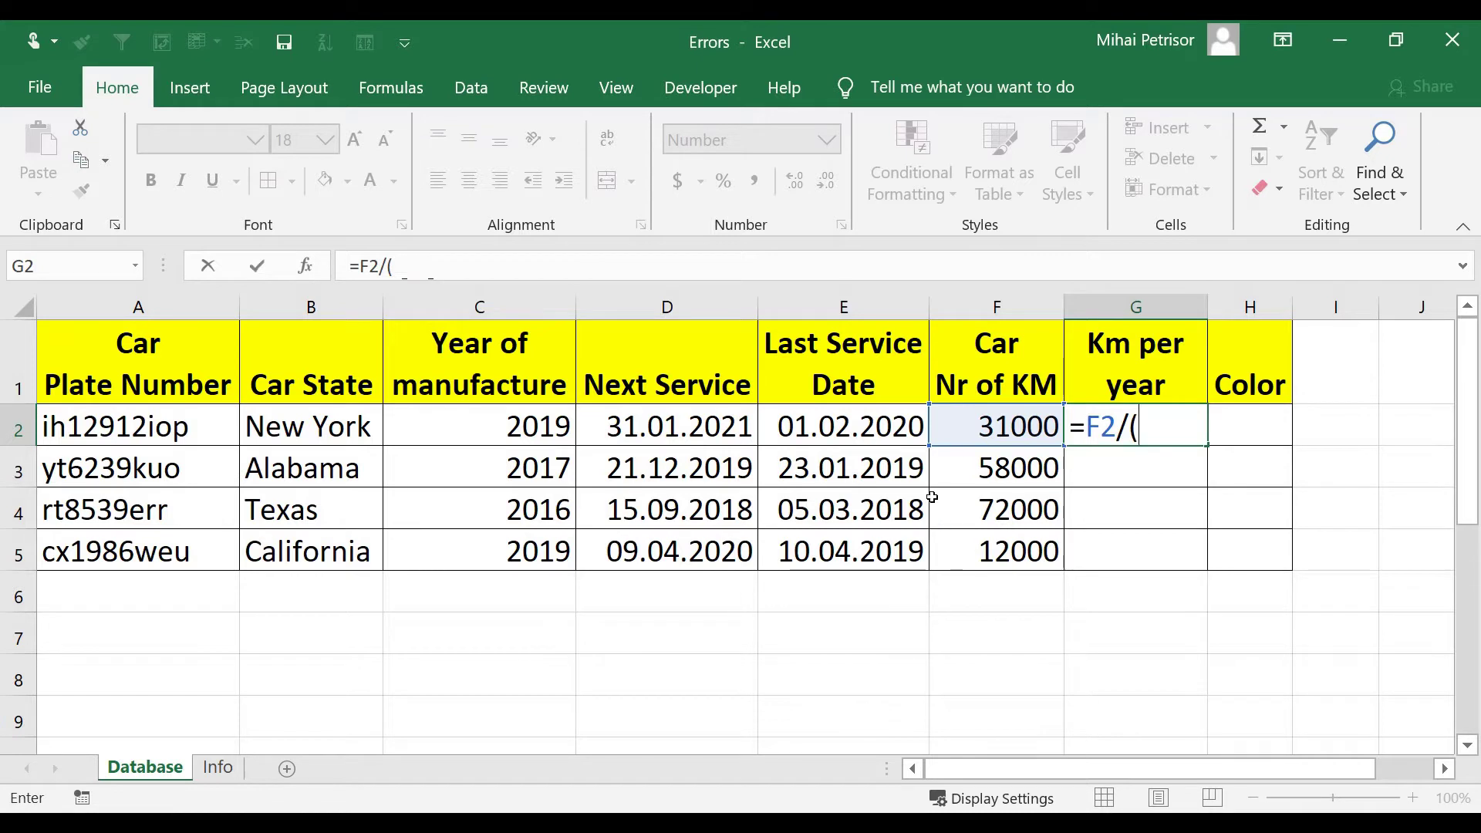
type("year(")
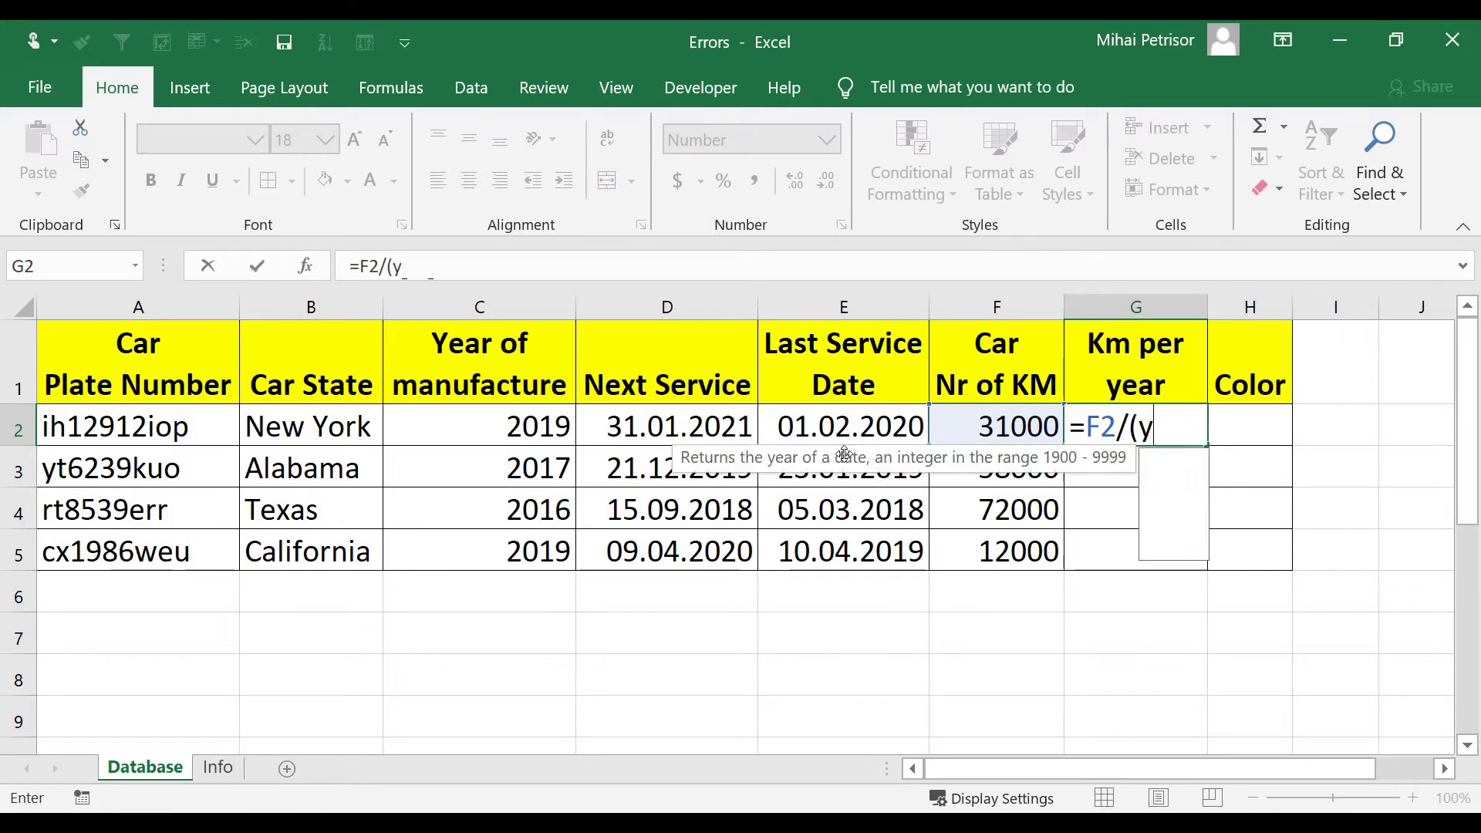
left_click(846, 419)
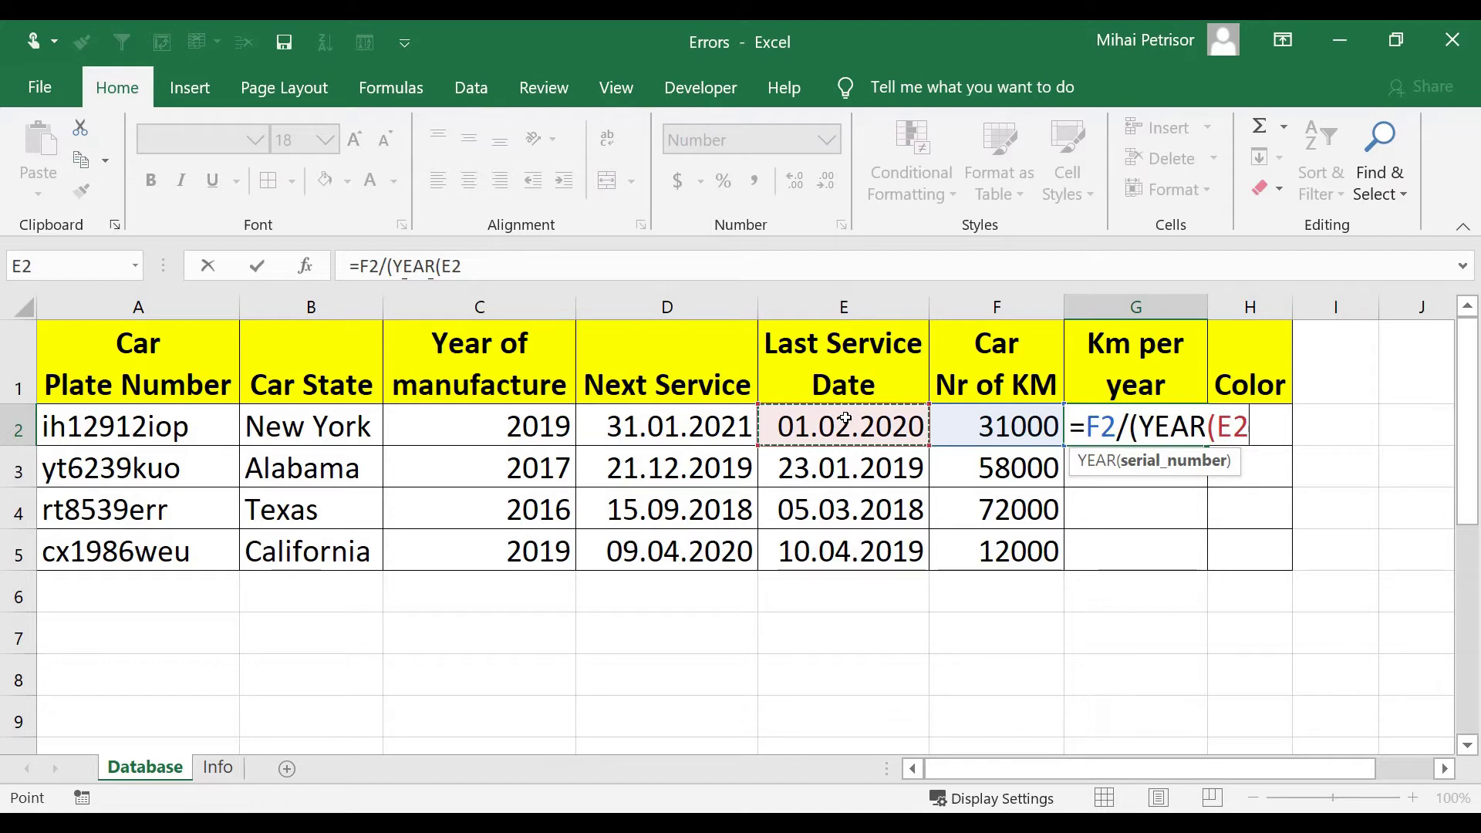
type(")-")
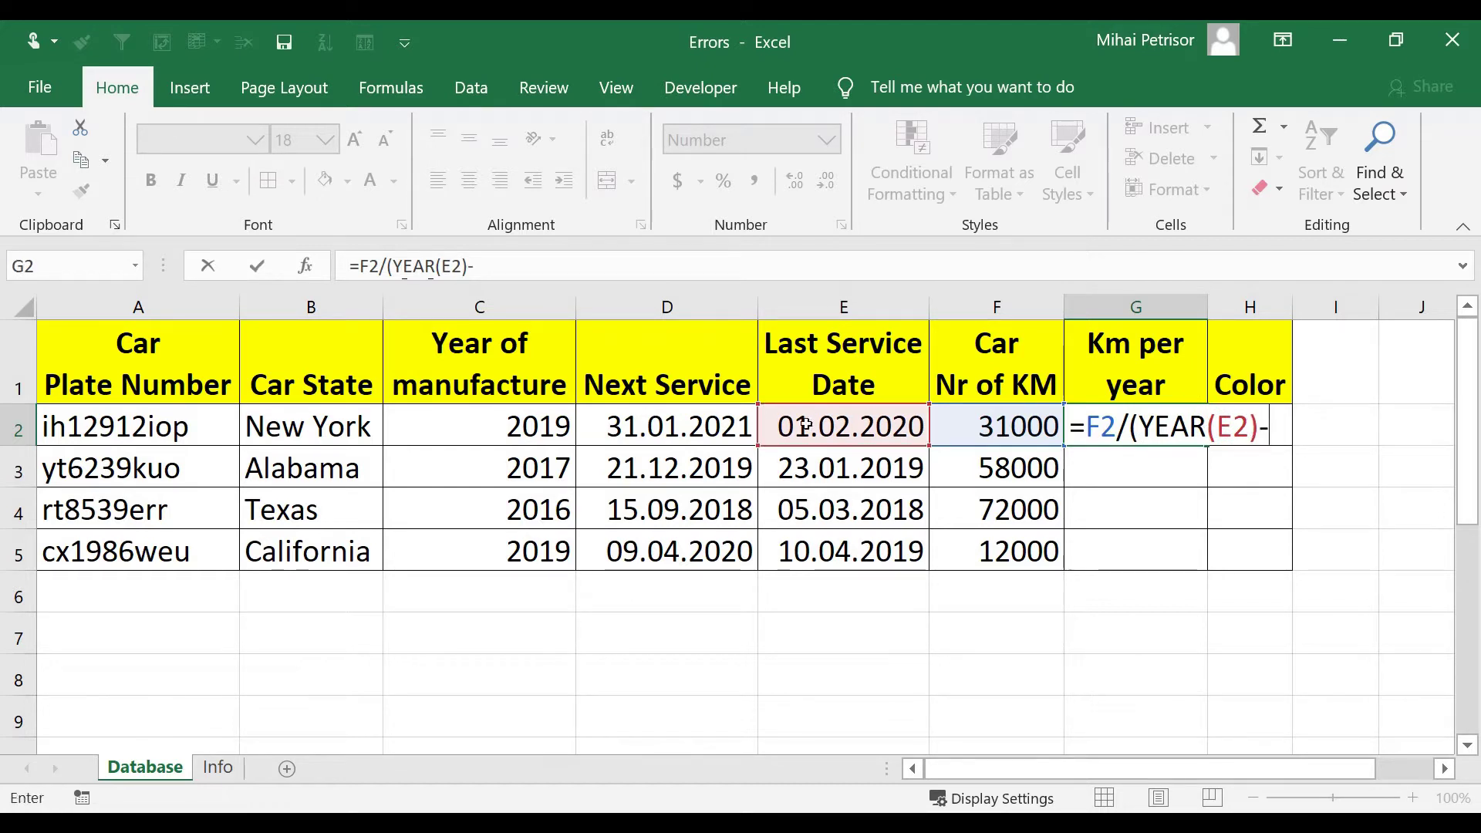
left_click(521, 443)
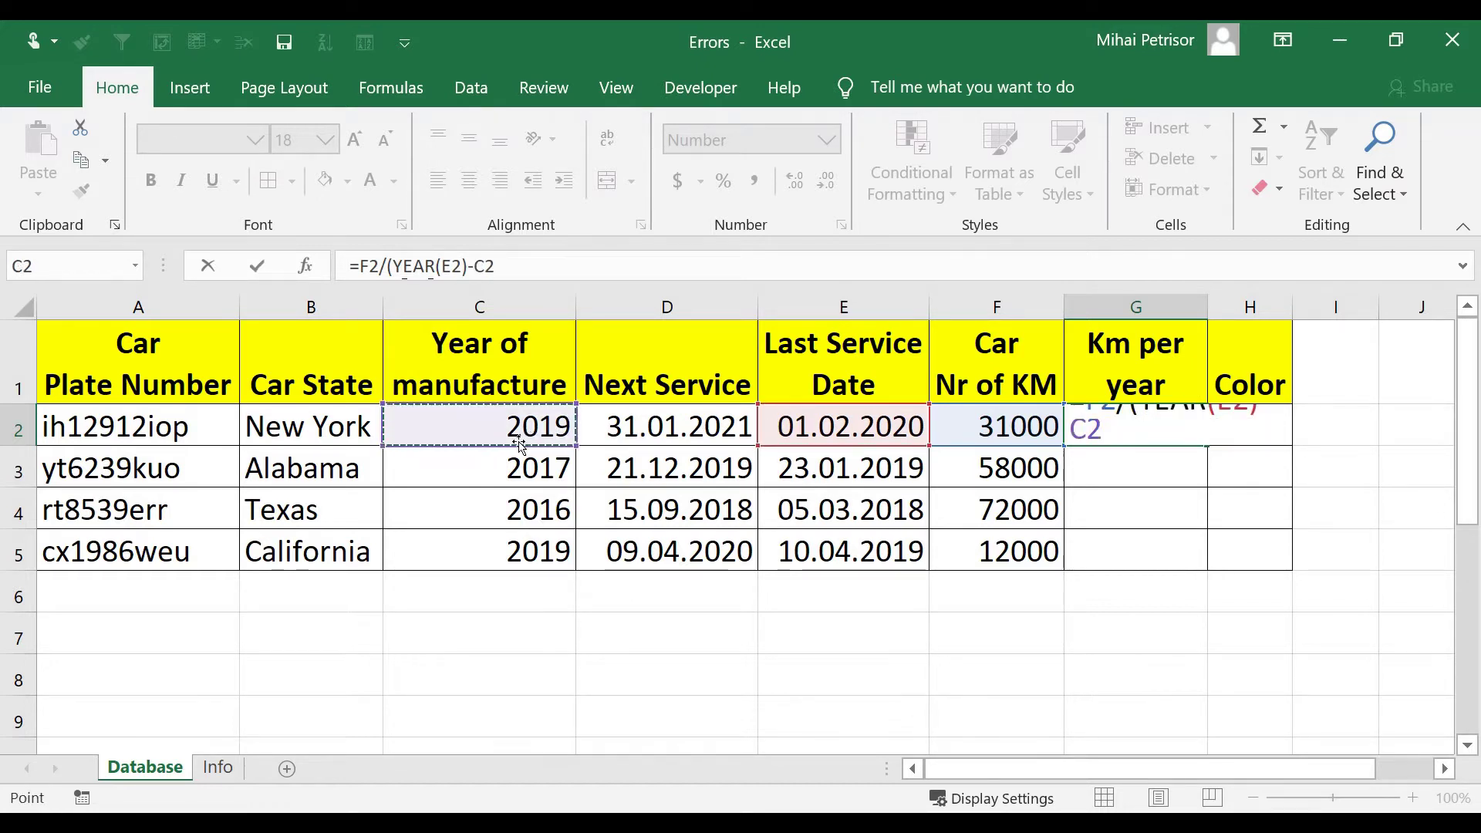
type(")")
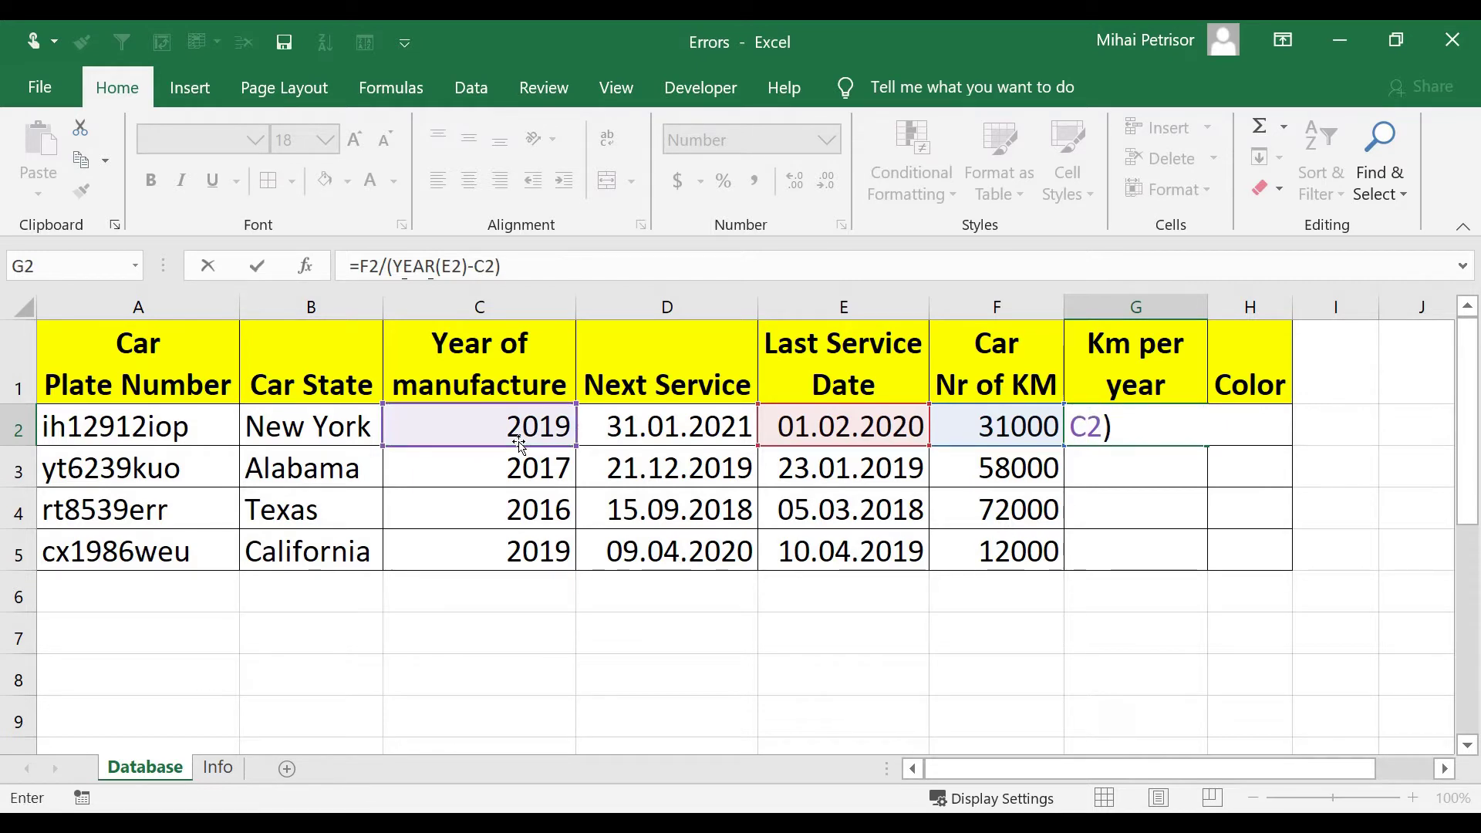
key("Return")
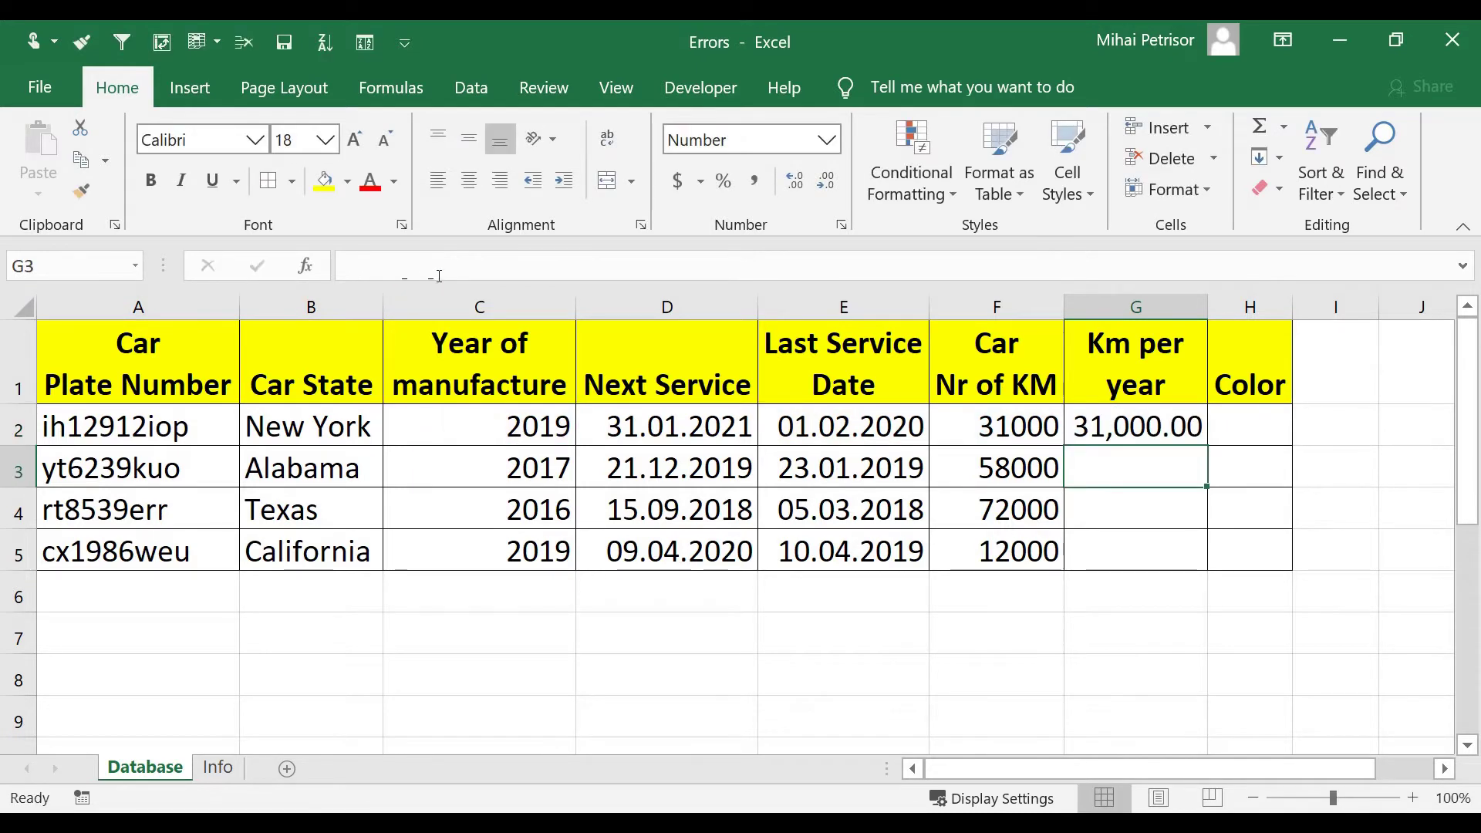
Review the Km per year formula in G2 against the manufacture year in C2 and last service date in E2
left_click(1167, 433)
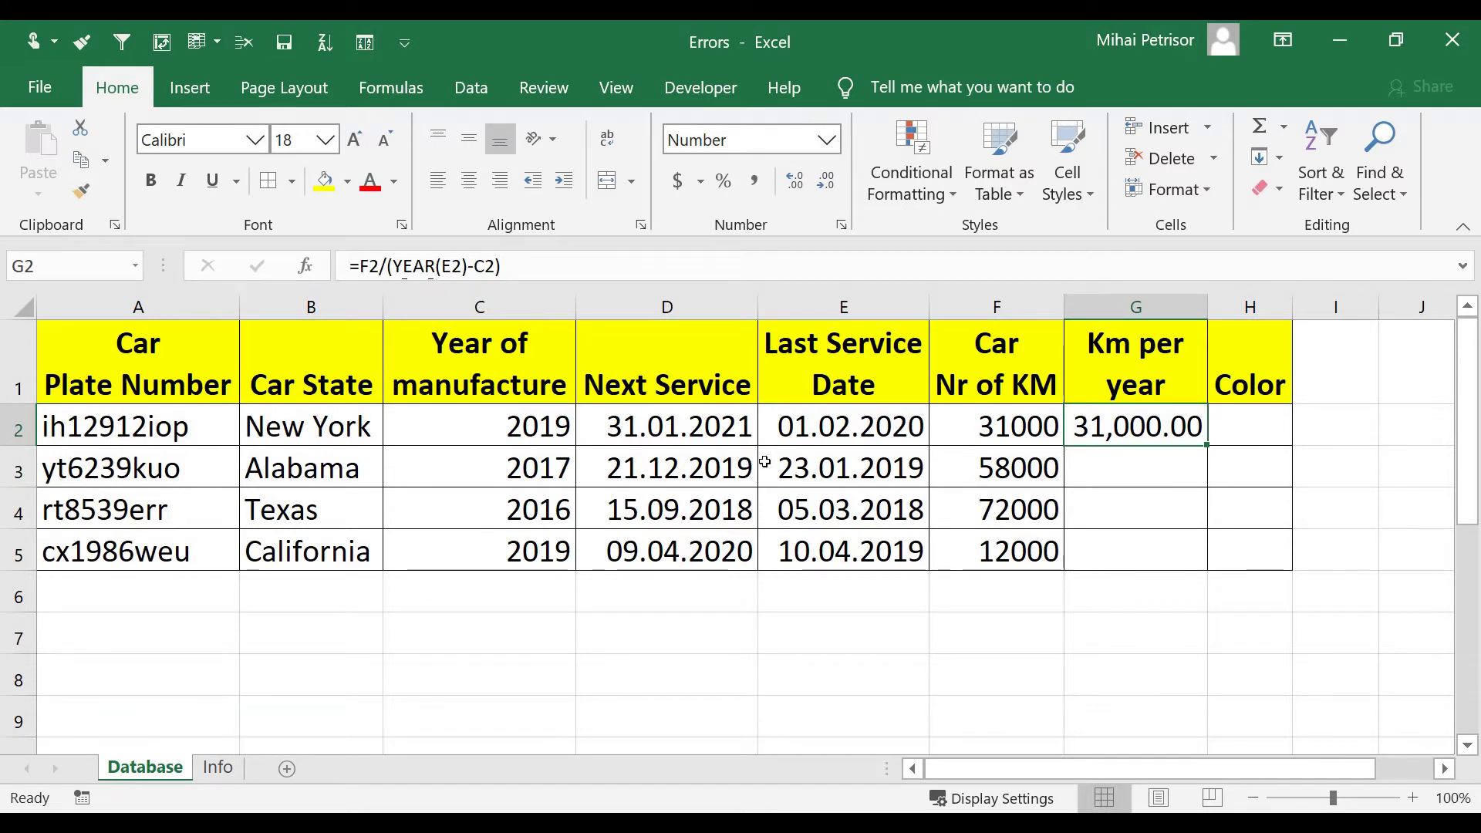
left_click(546, 433)
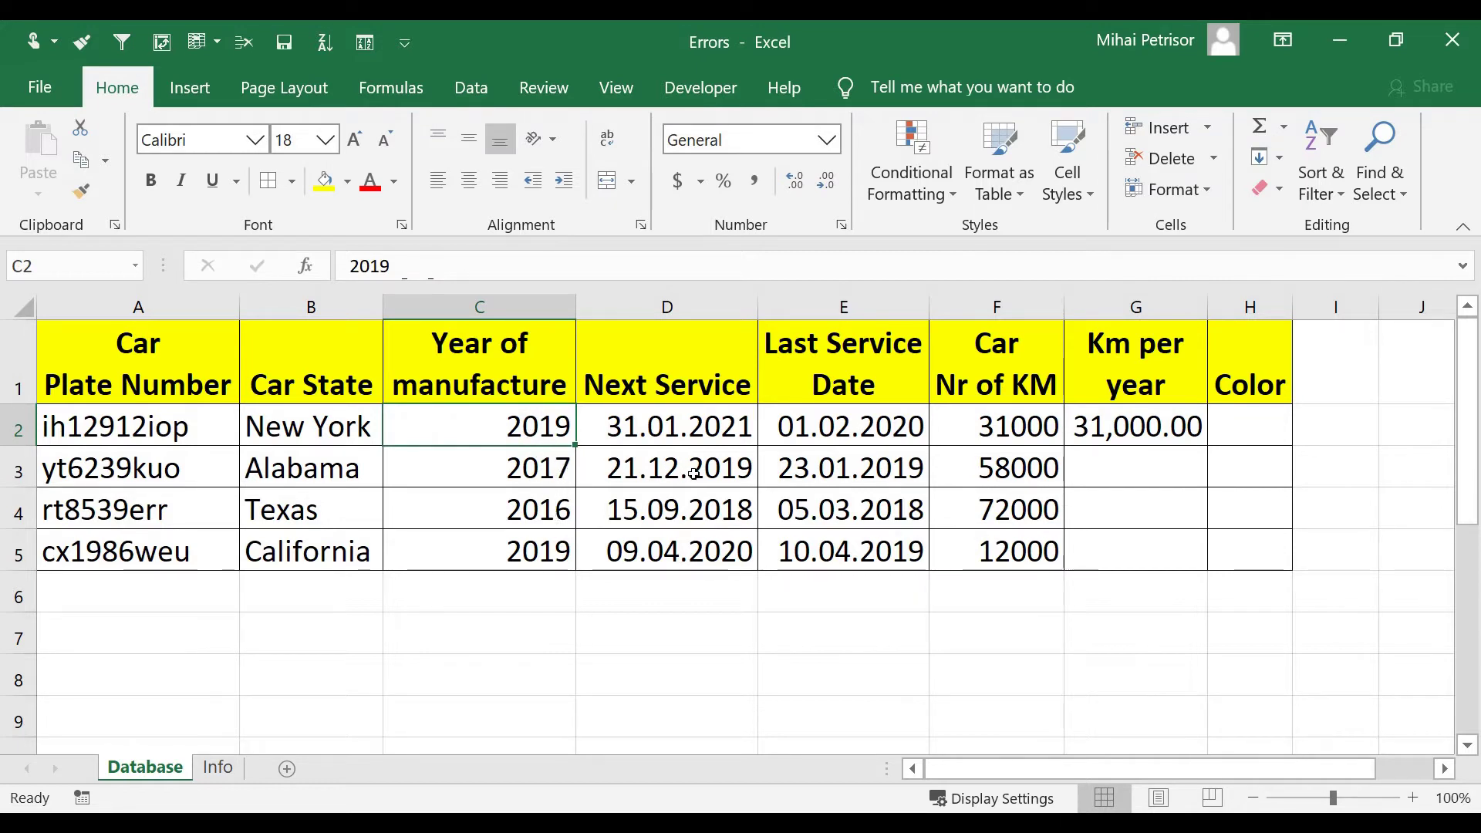
left_click(865, 434)
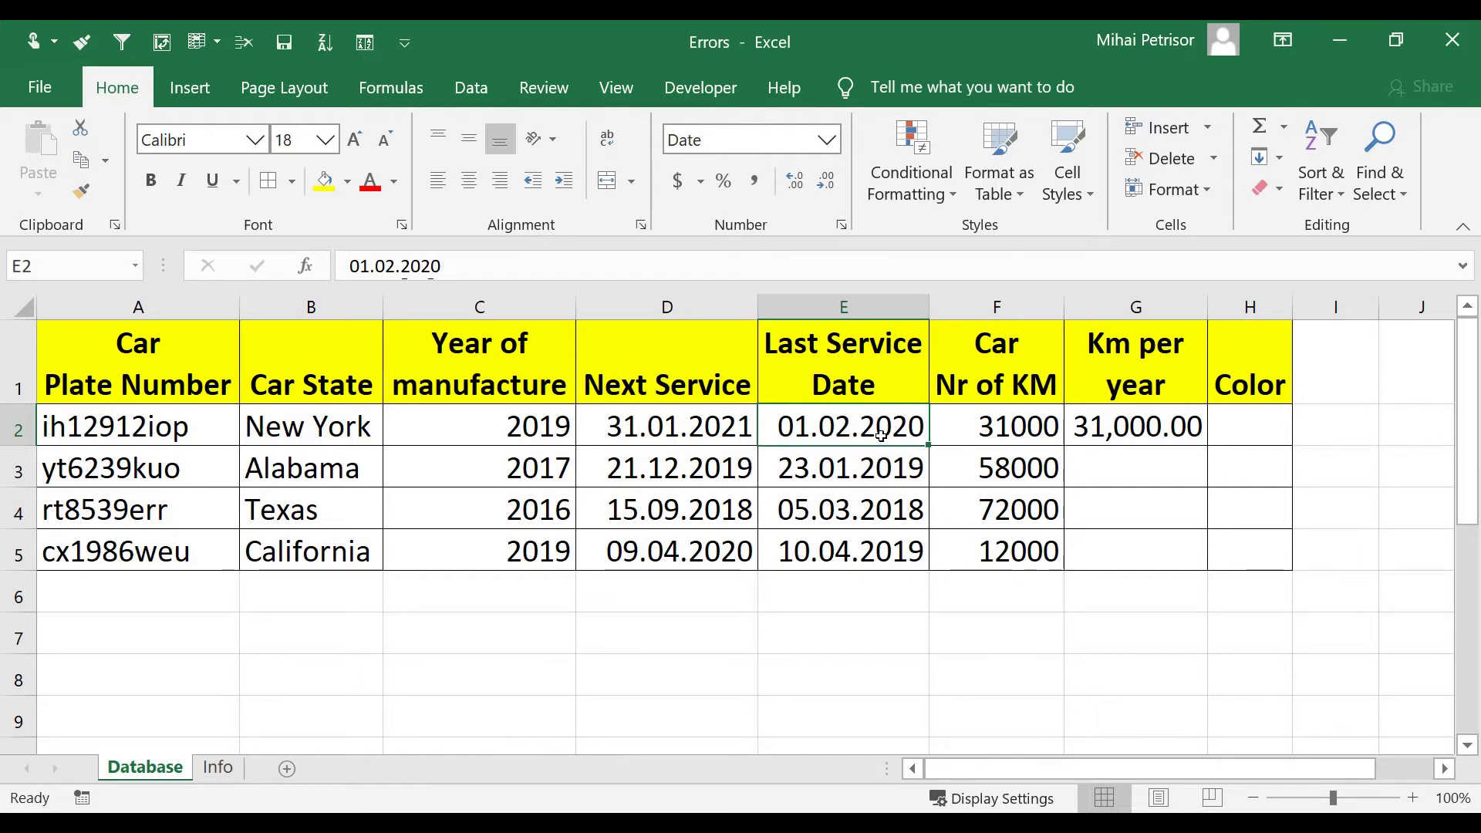
left_click(1118, 429)
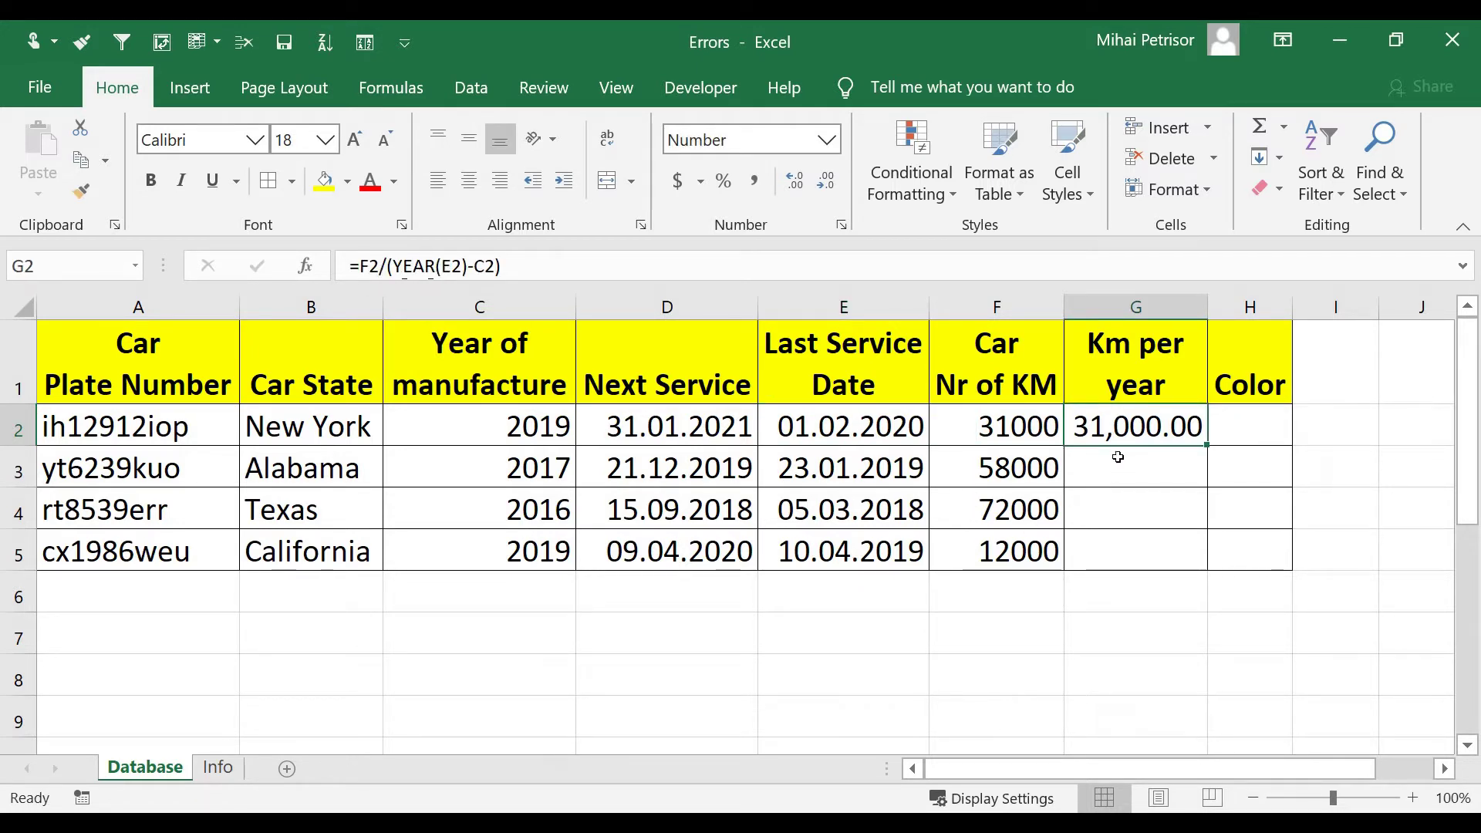
Copy the Km per year formula from G2 down through G5 for the remaining cars
left_click(547, 424)
left_click(825, 429)
left_click(837, 472)
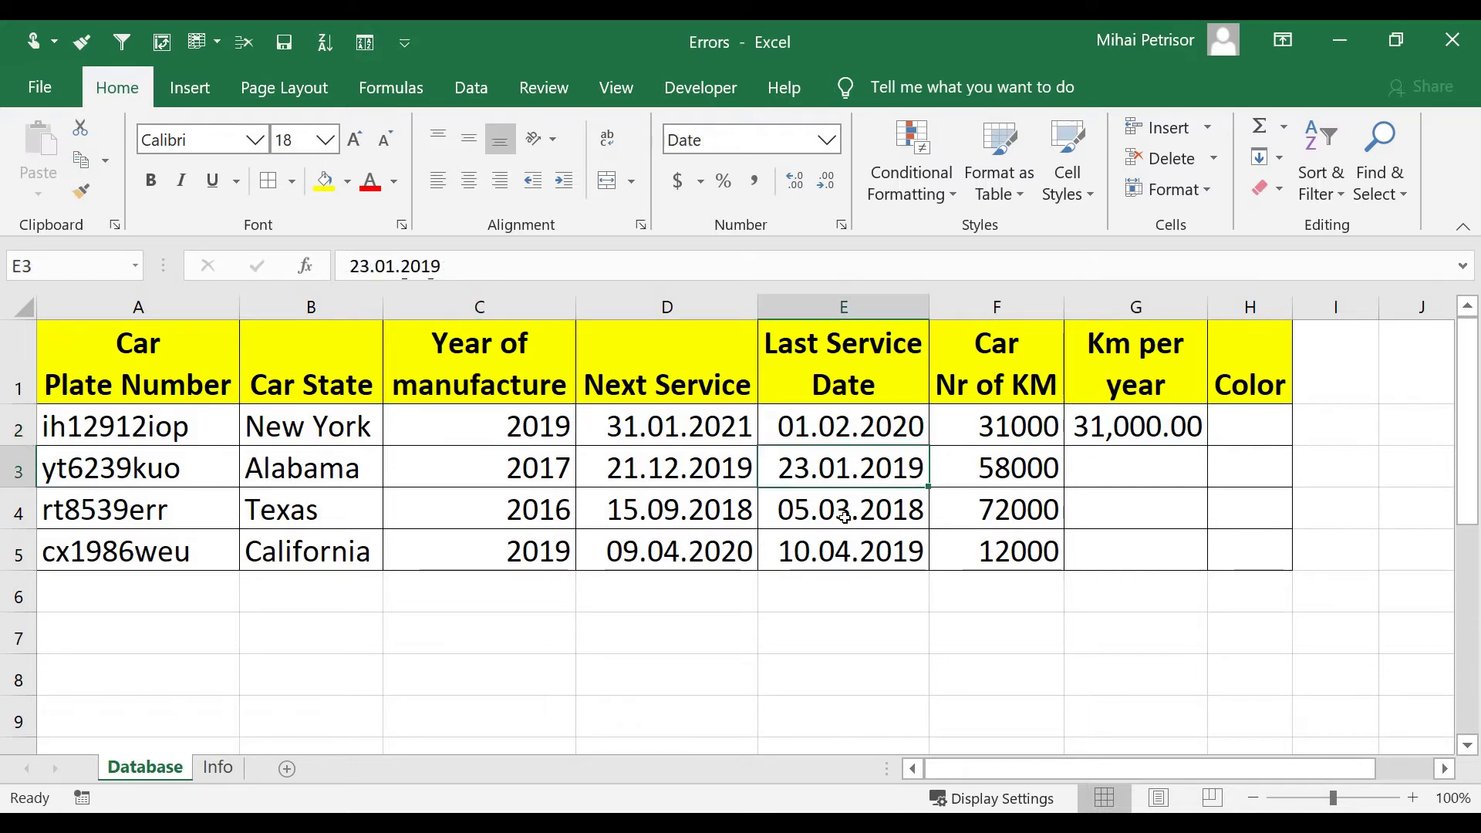
left_click(837, 512)
left_click(836, 551)
left_click(1107, 436)
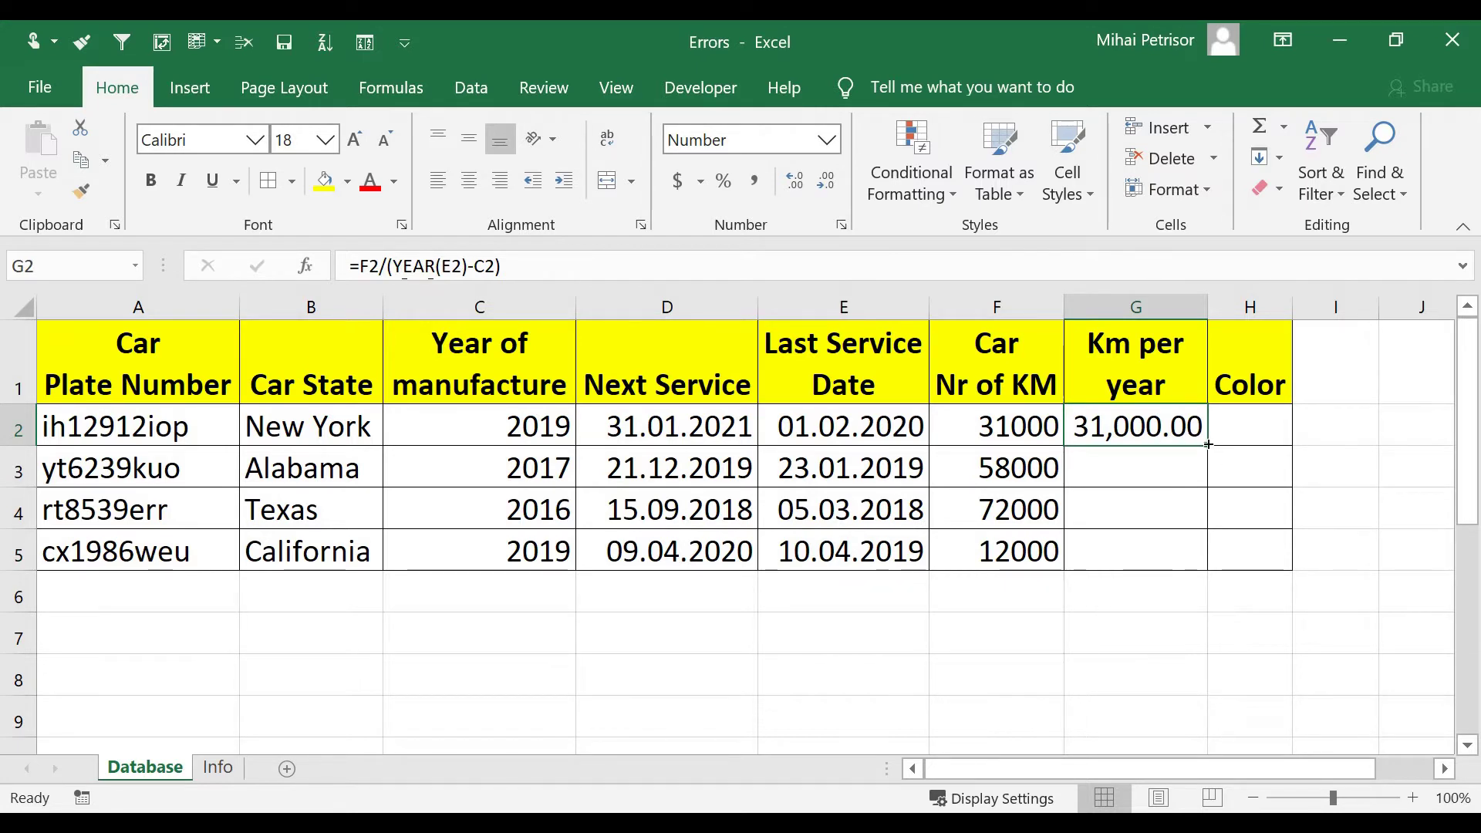
left_click_drag(1207, 444, 1201, 565)
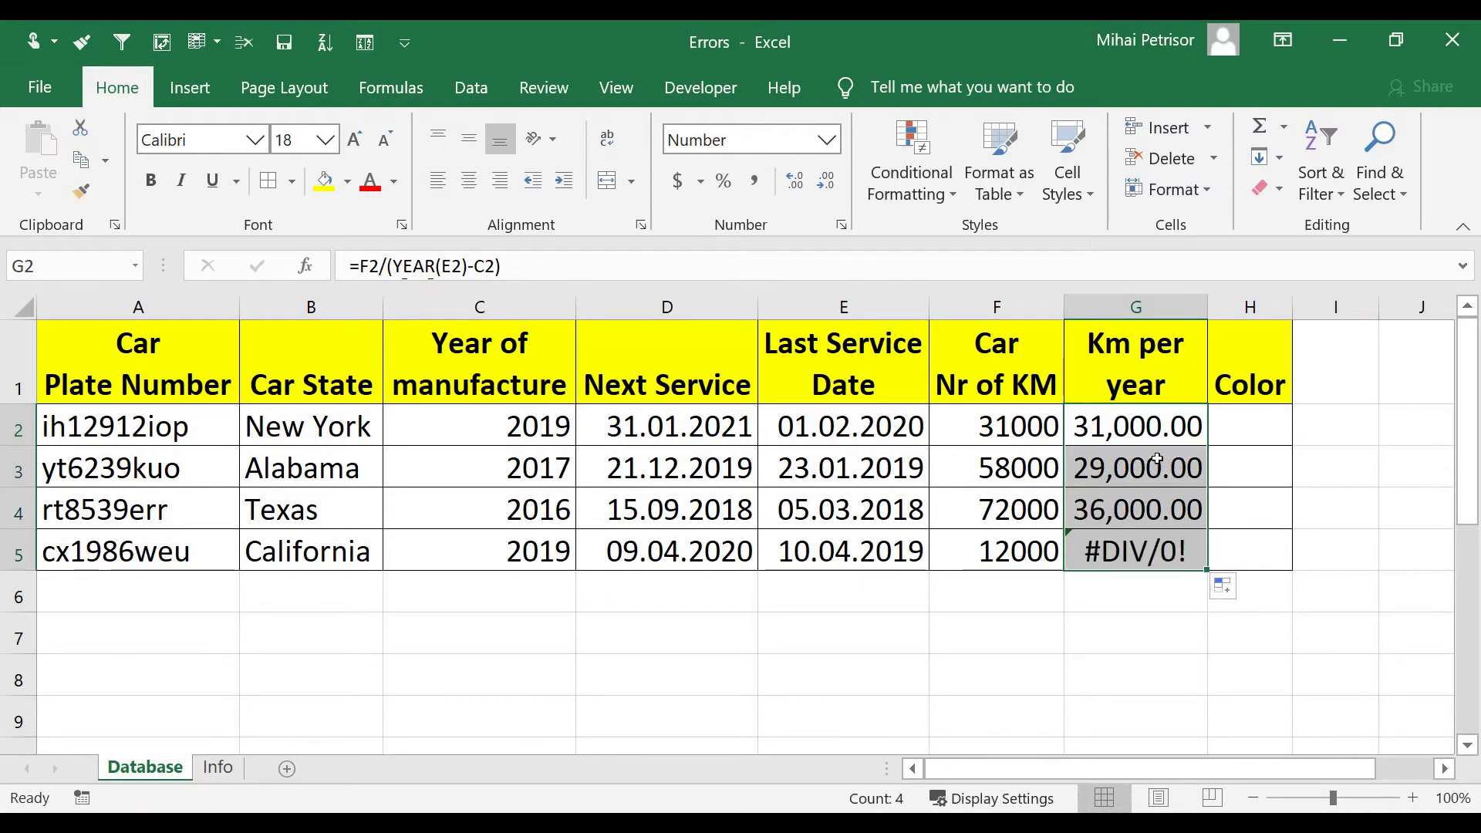
Examine the copied Km per year formulas in G3:G5 and the last car's row, checking the kilometres they rely on
left_click(1153, 433)
left_click(1150, 473)
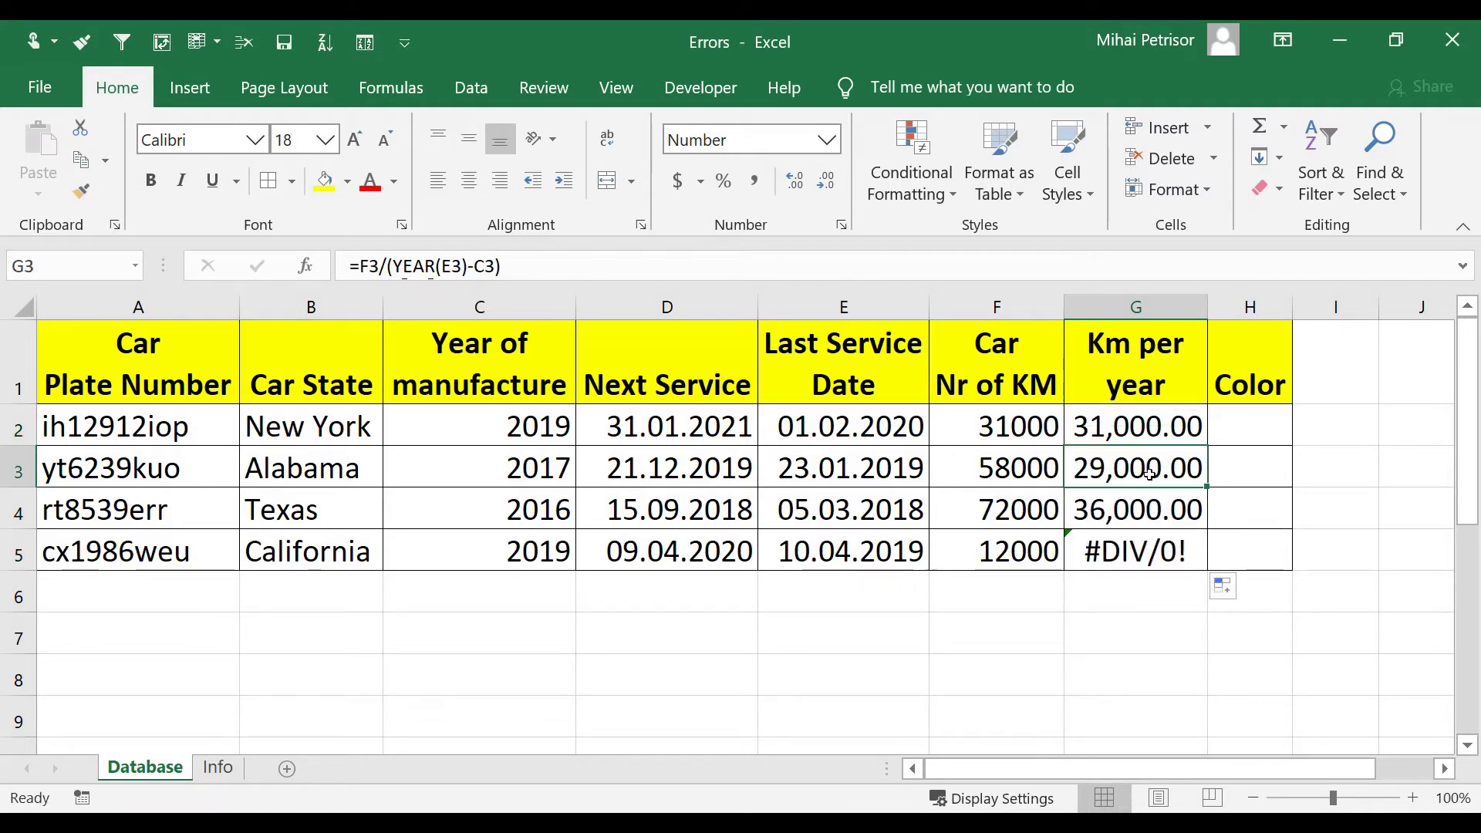
left_click(1029, 480)
left_click(1074, 486)
left_click(1027, 479)
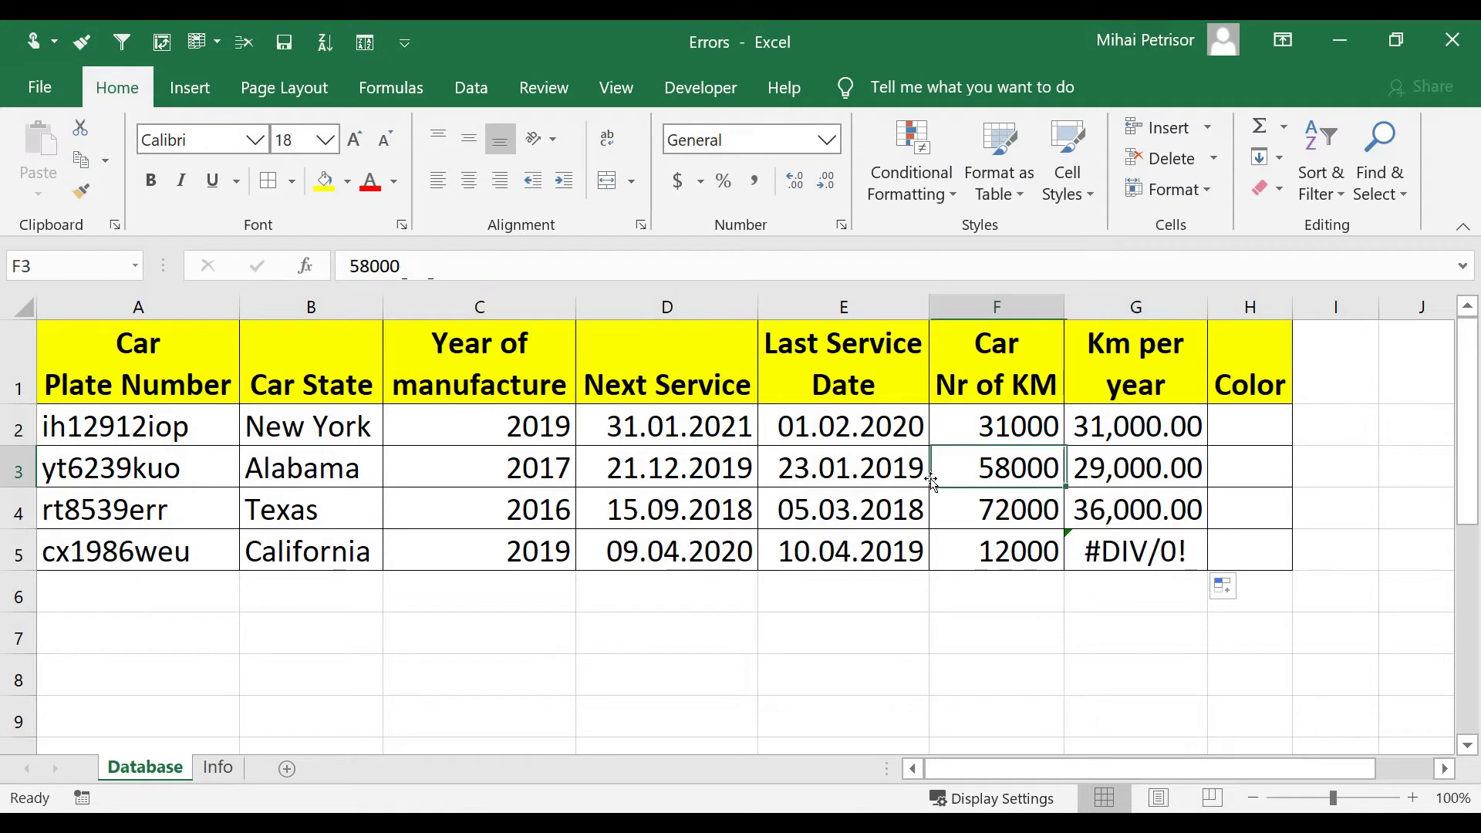
left_click(1106, 509)
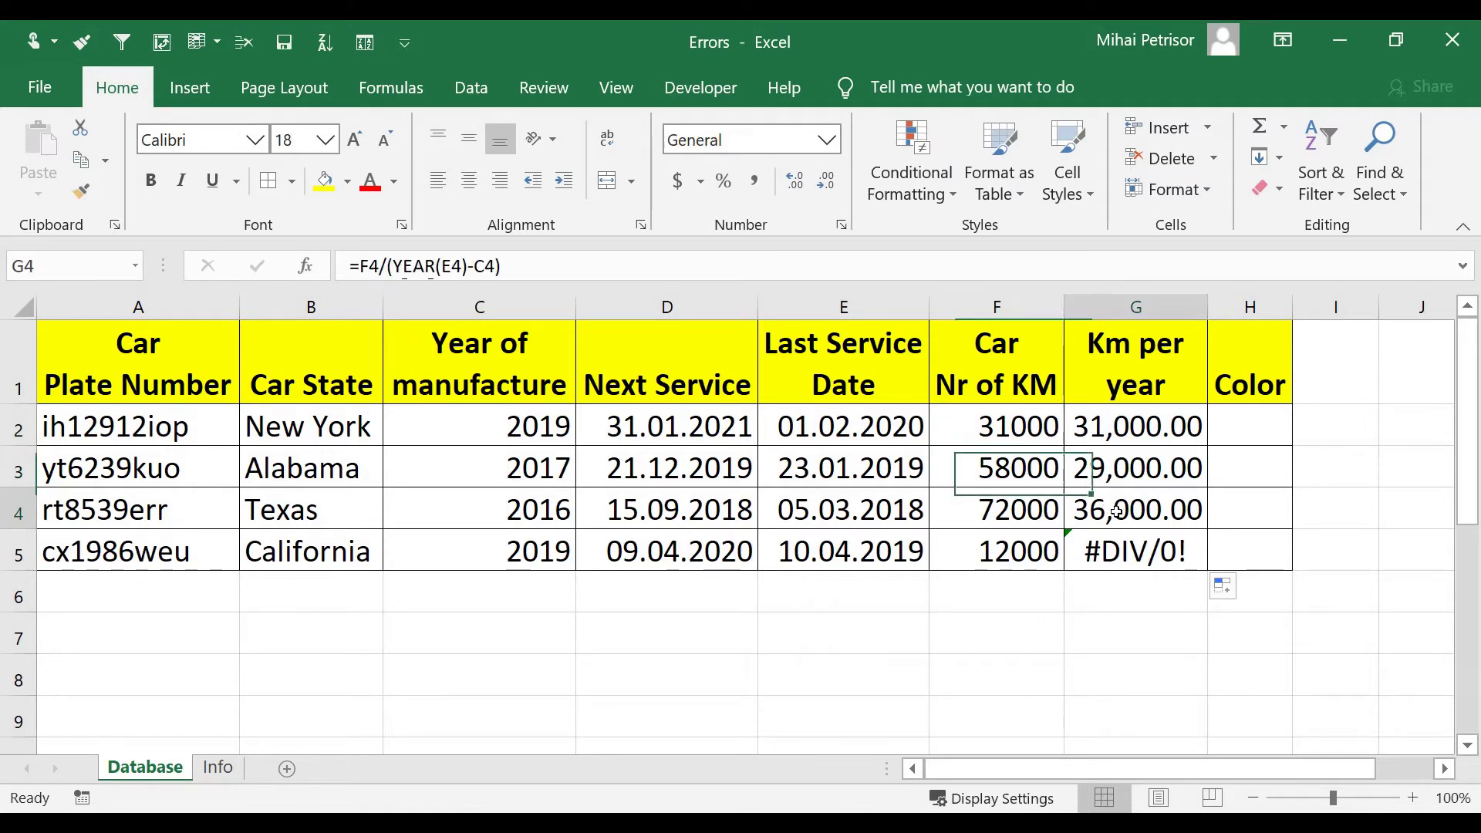
left_click(462, 552)
left_click(159, 552)
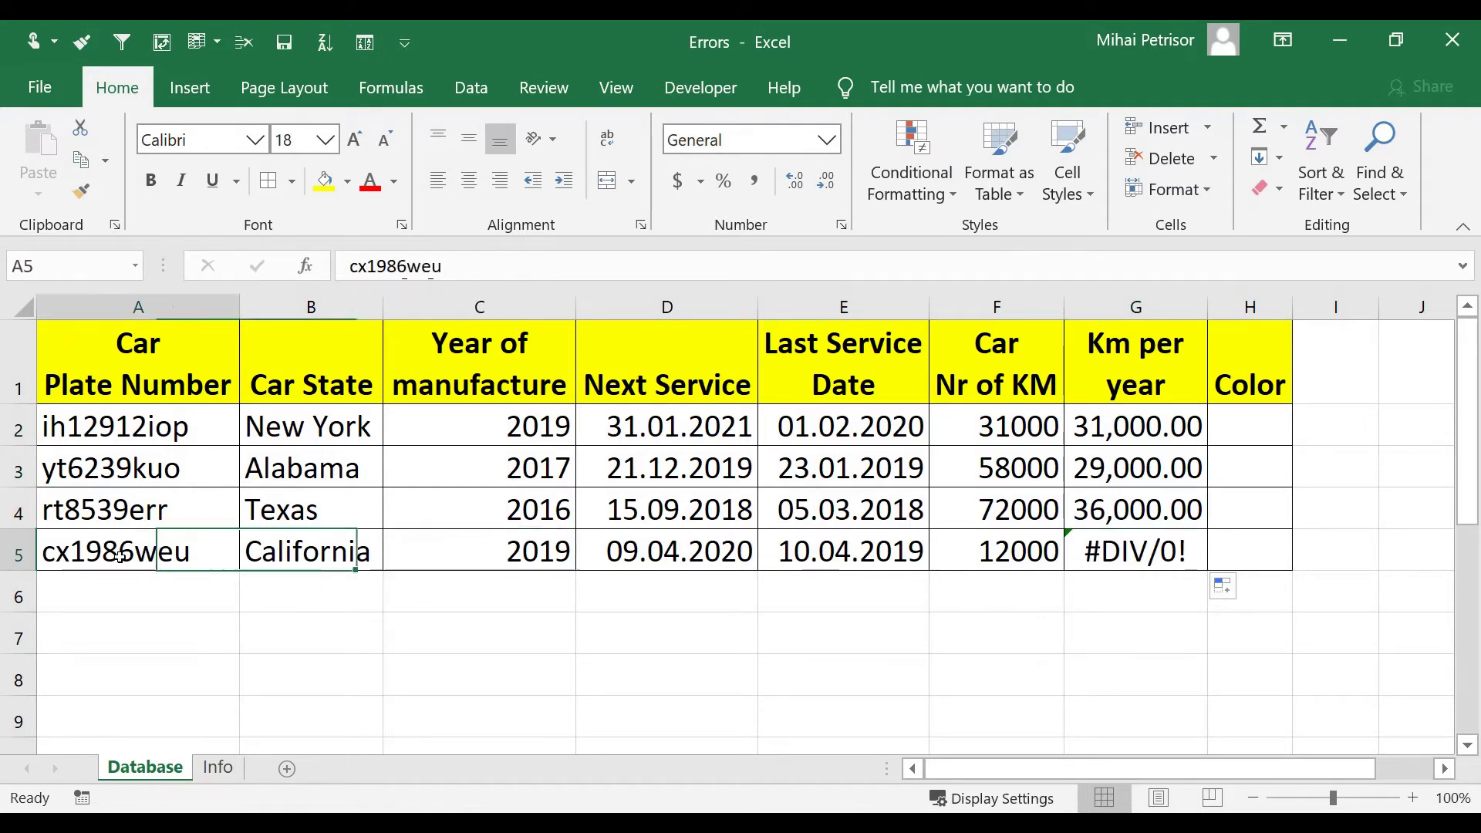
left_click(361, 567)
left_click(1134, 551)
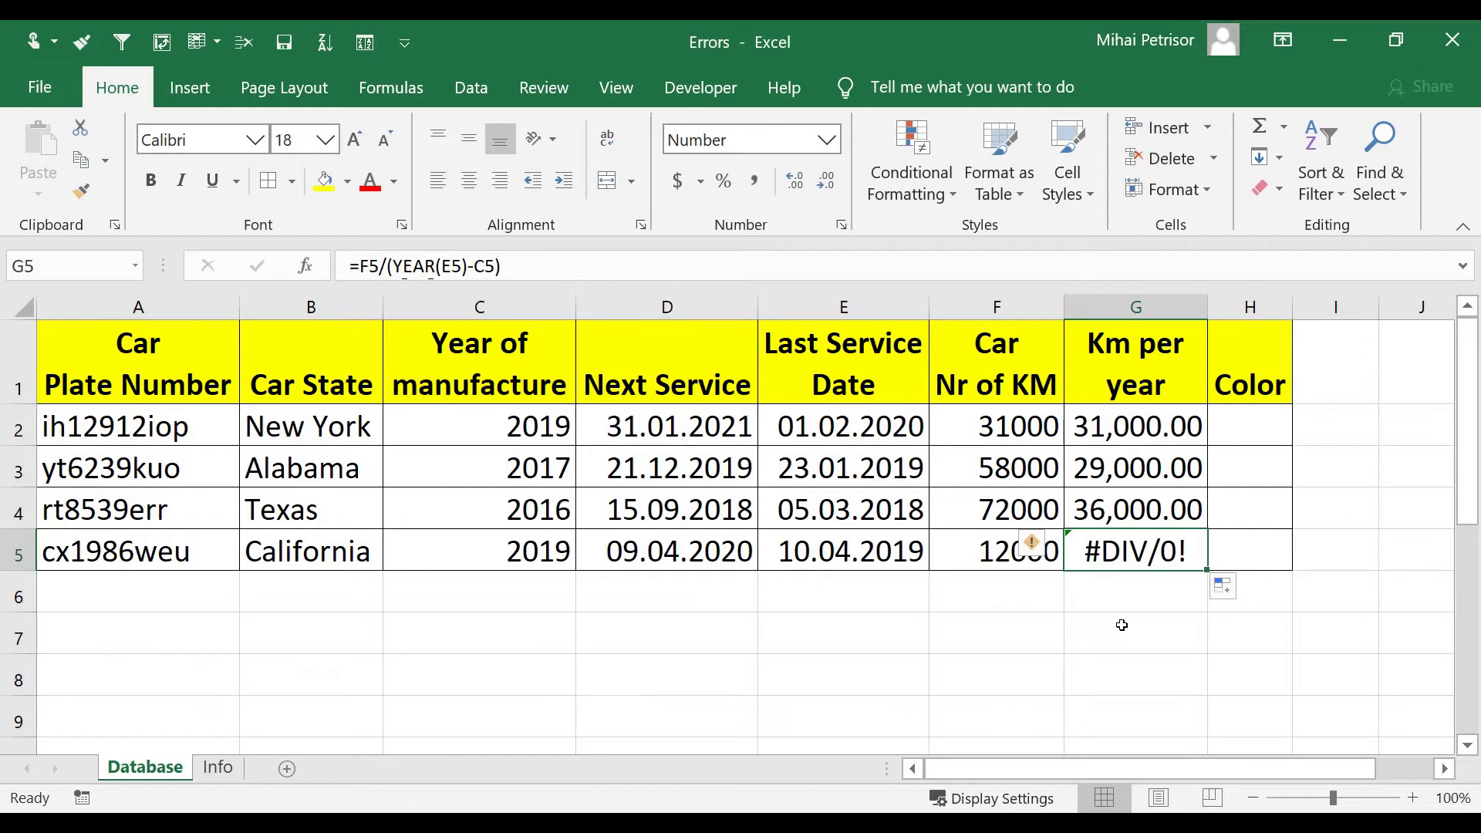
Trace the formula in G5 to its inputs, checking the last service date in E5 and manufacture year in C5
double_click(1156, 553)
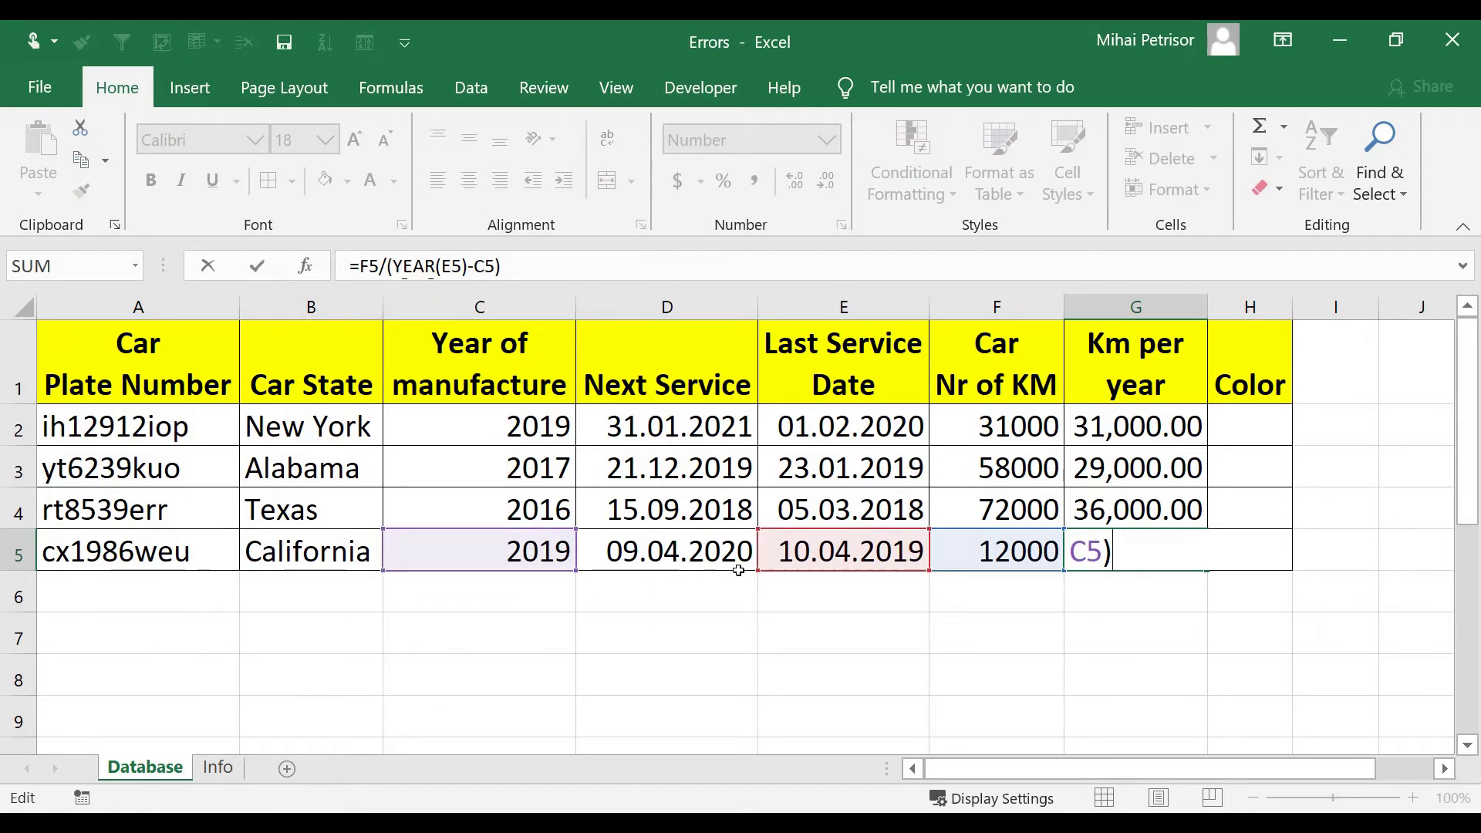
key("ctrl+Return")
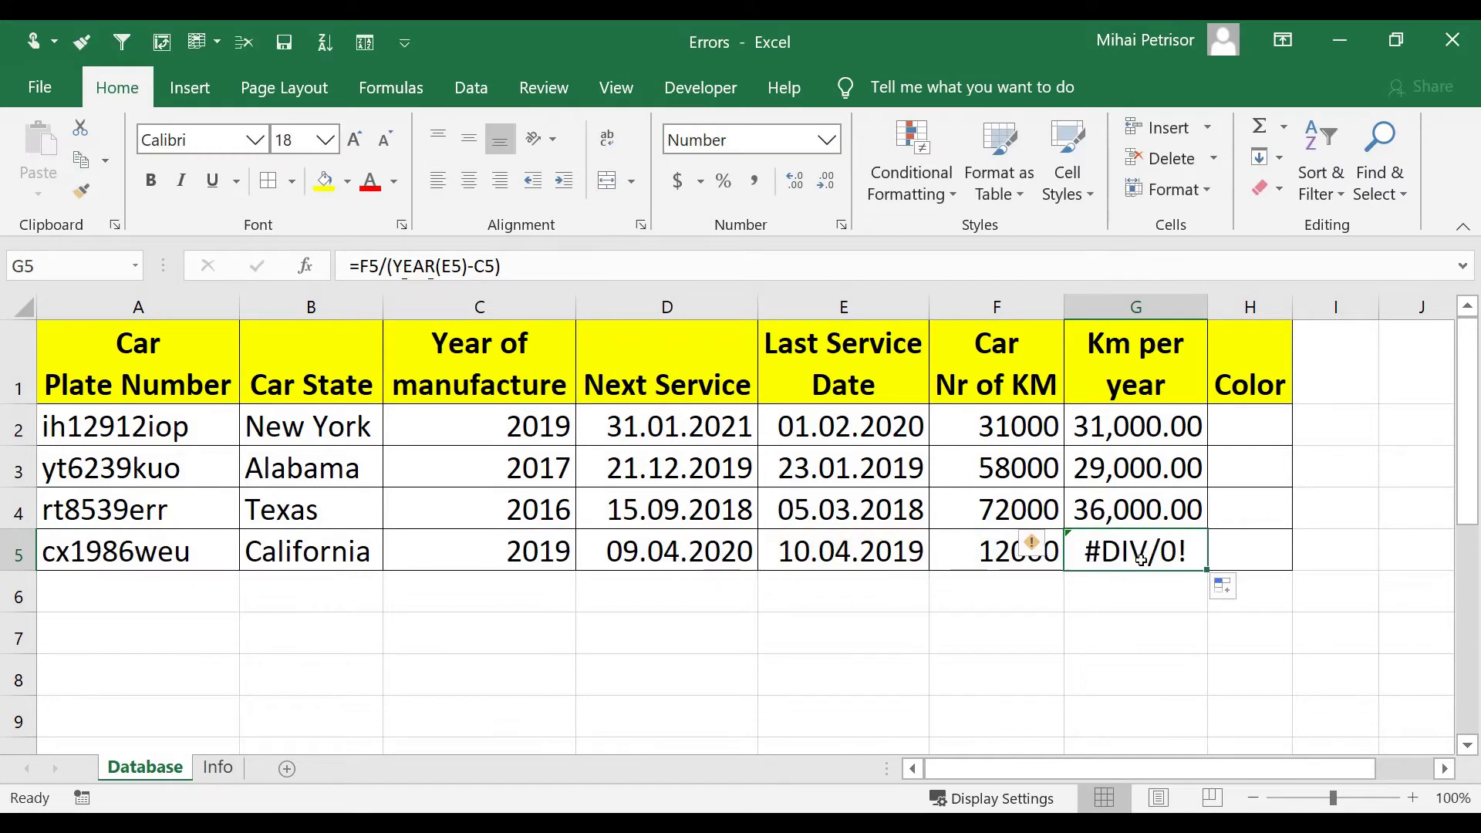
left_click(919, 558)
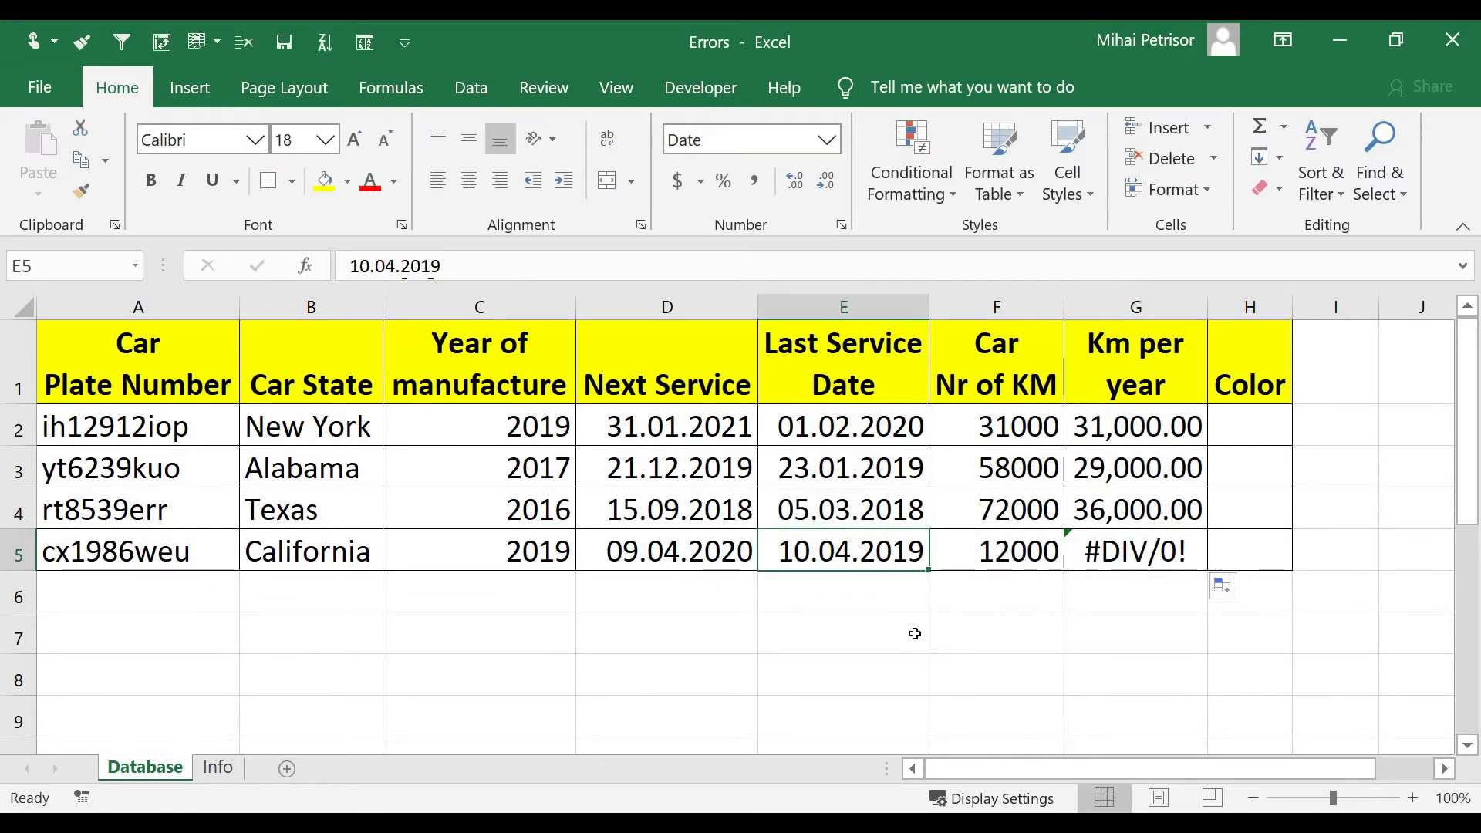
left_click(532, 555)
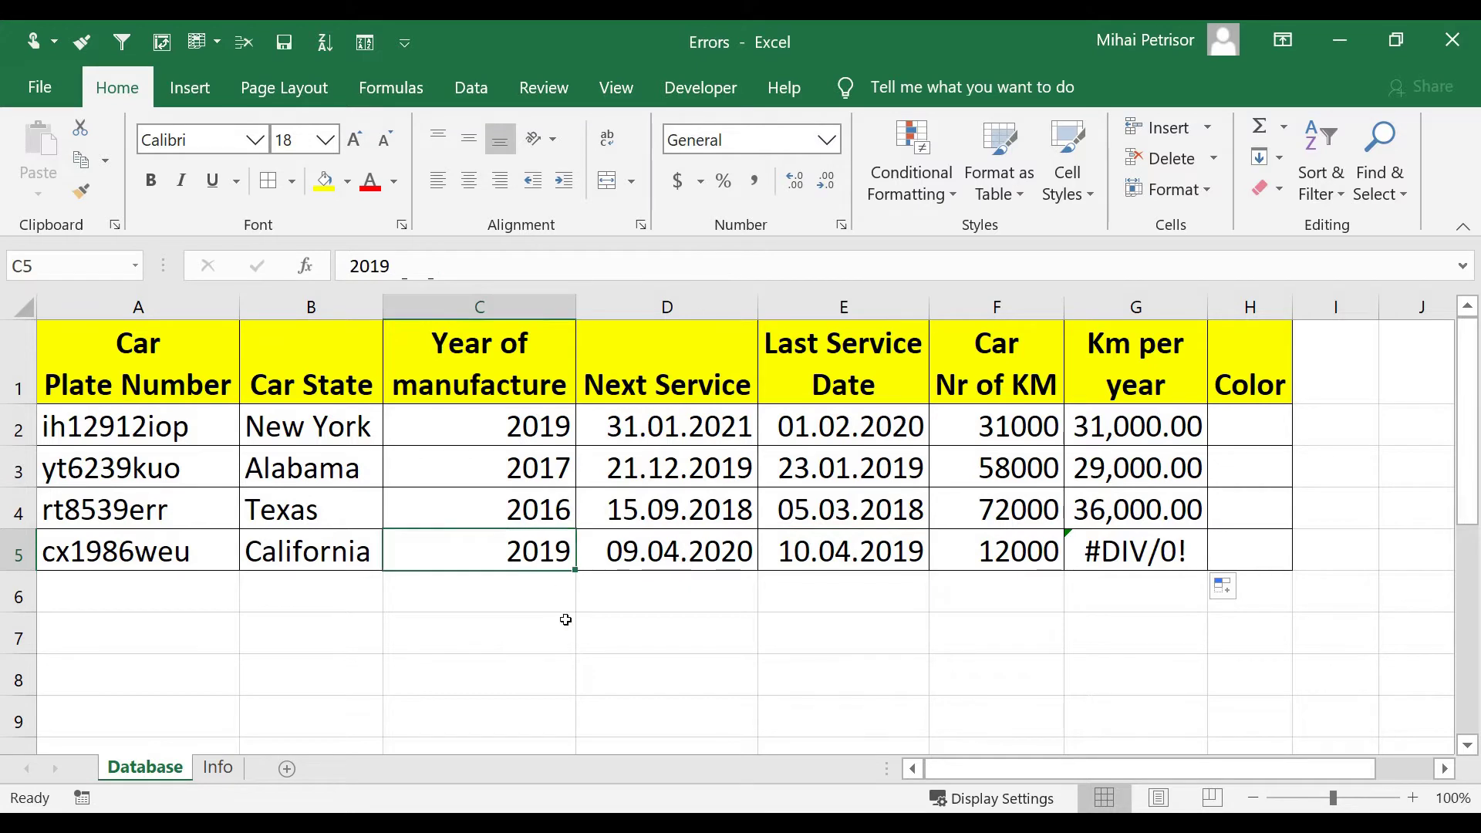
left_click(1109, 538)
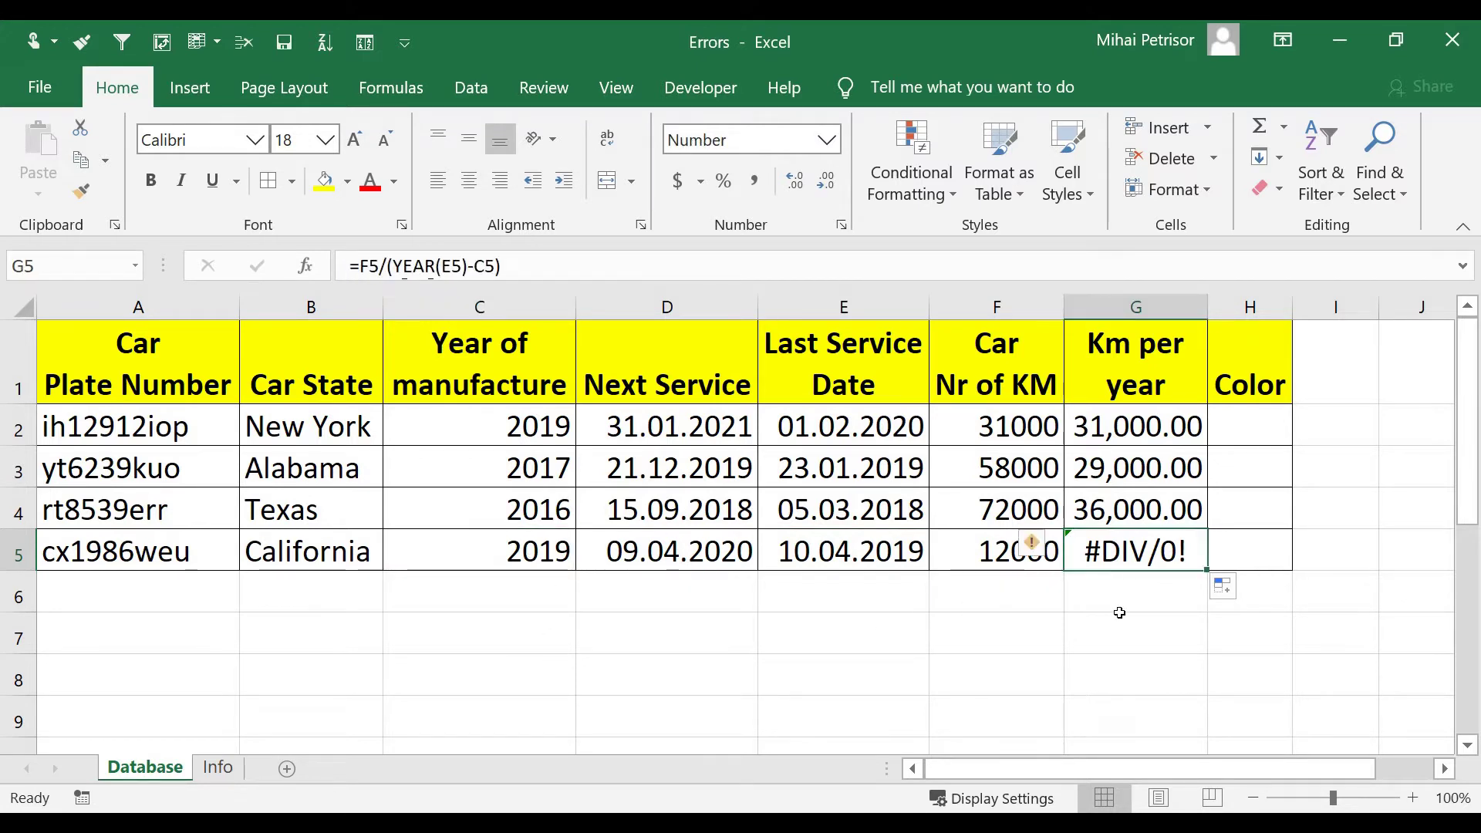
Try 2018 as the last car's year of manufacture in C5, check G5, and undo the change
left_click(540, 546)
type("2018")
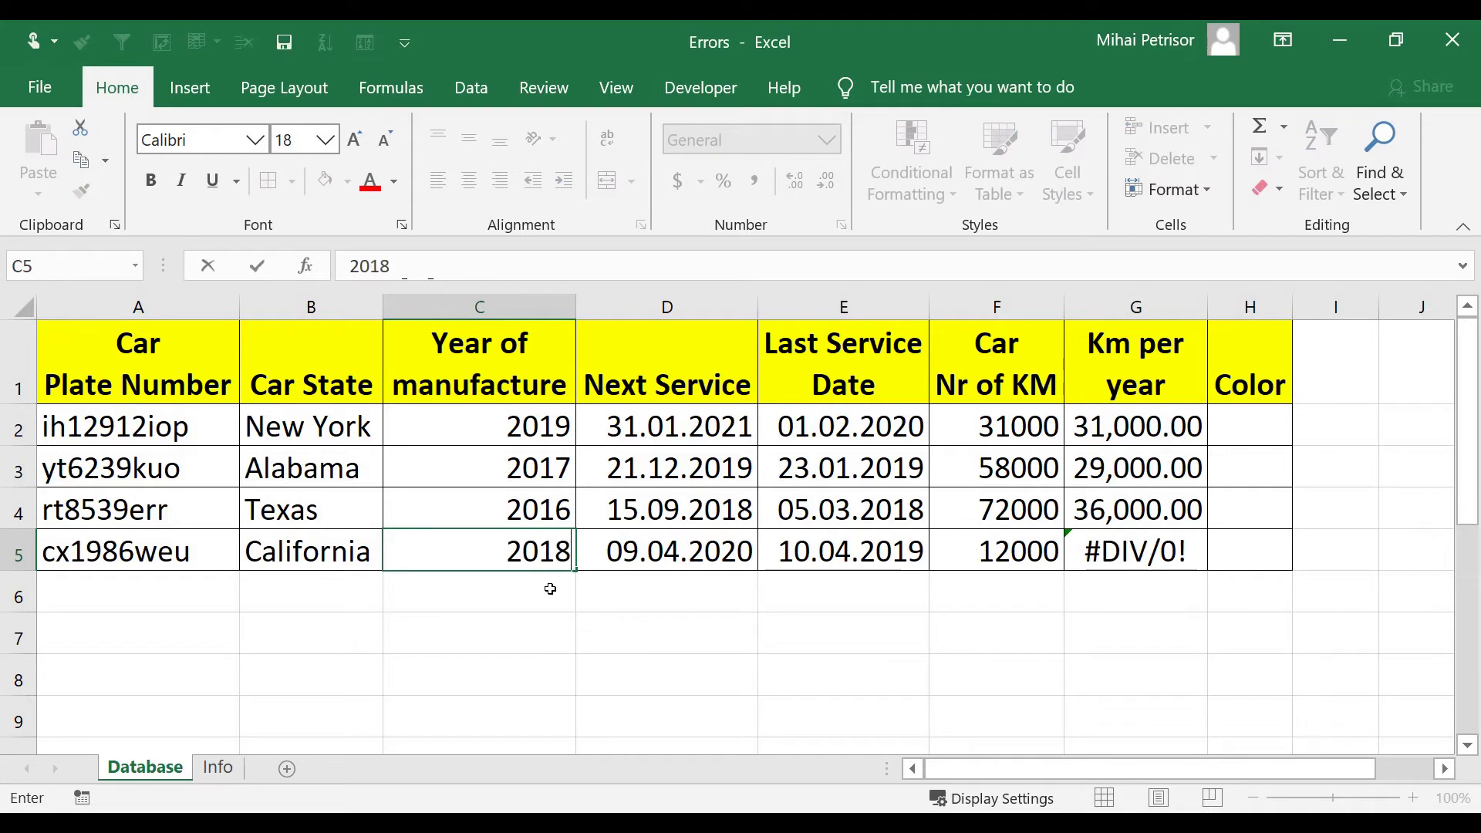
key("Return")
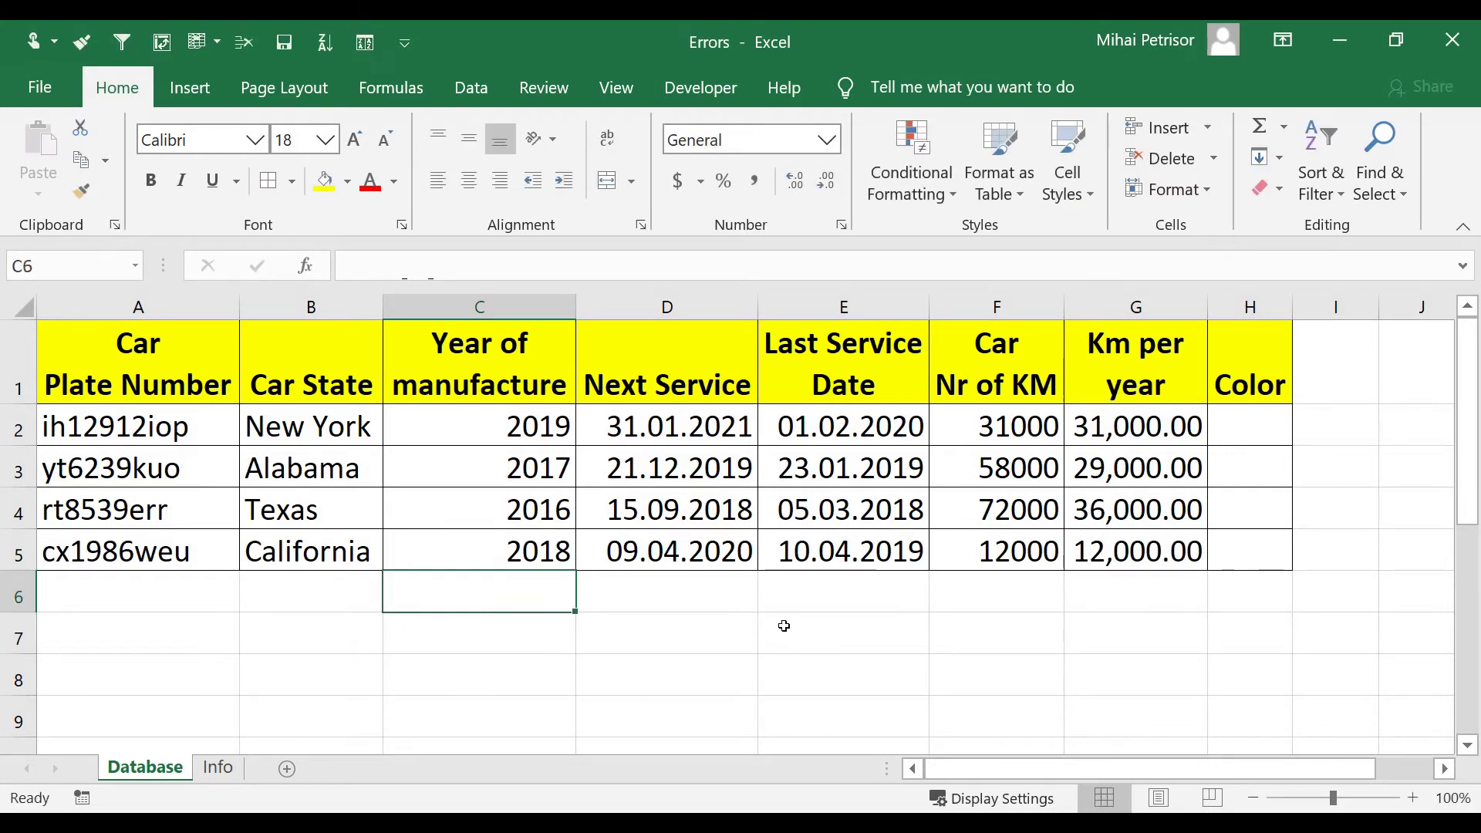
left_click(1133, 544)
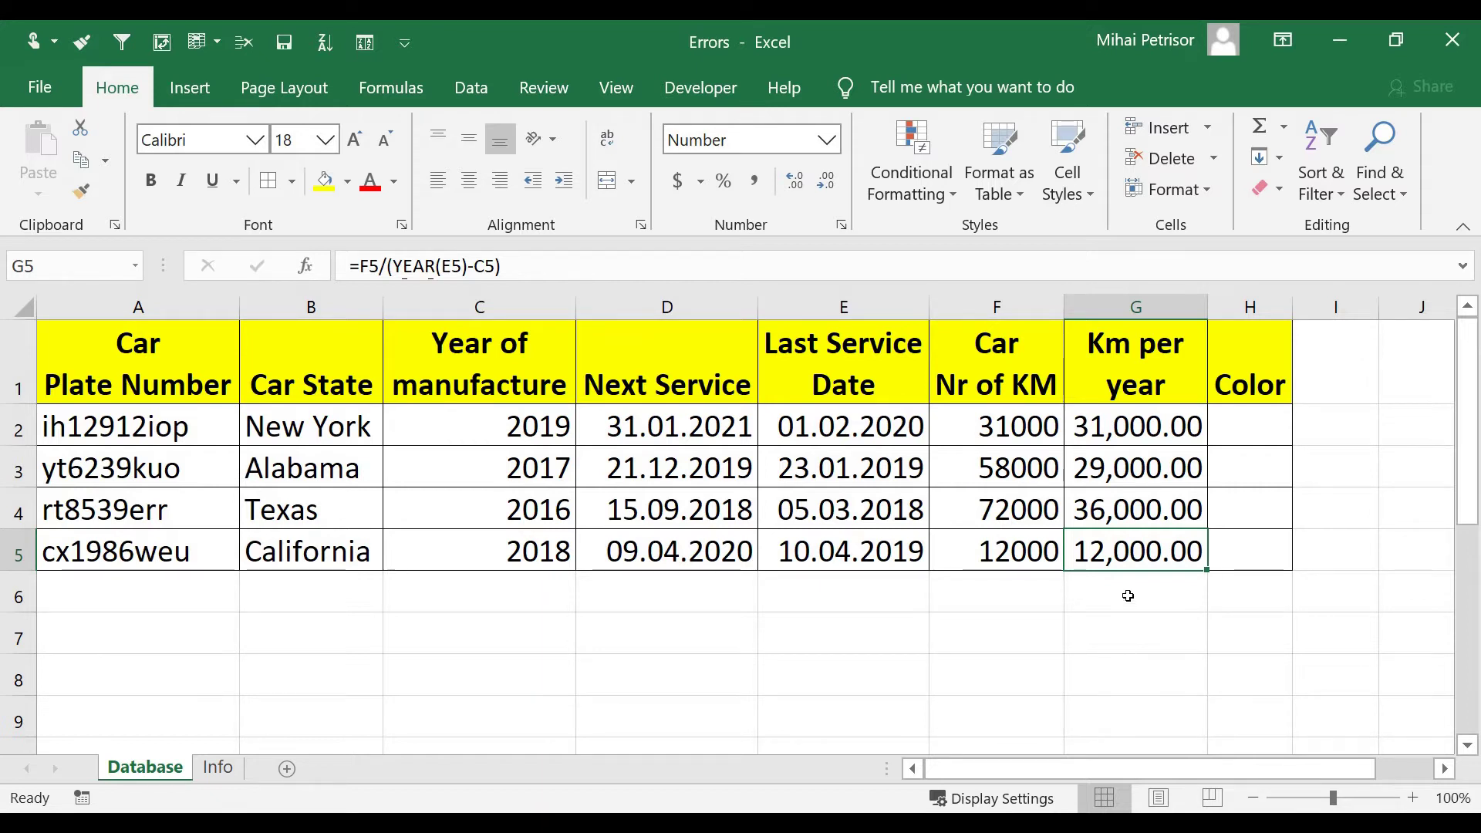
key("ctrl+z")
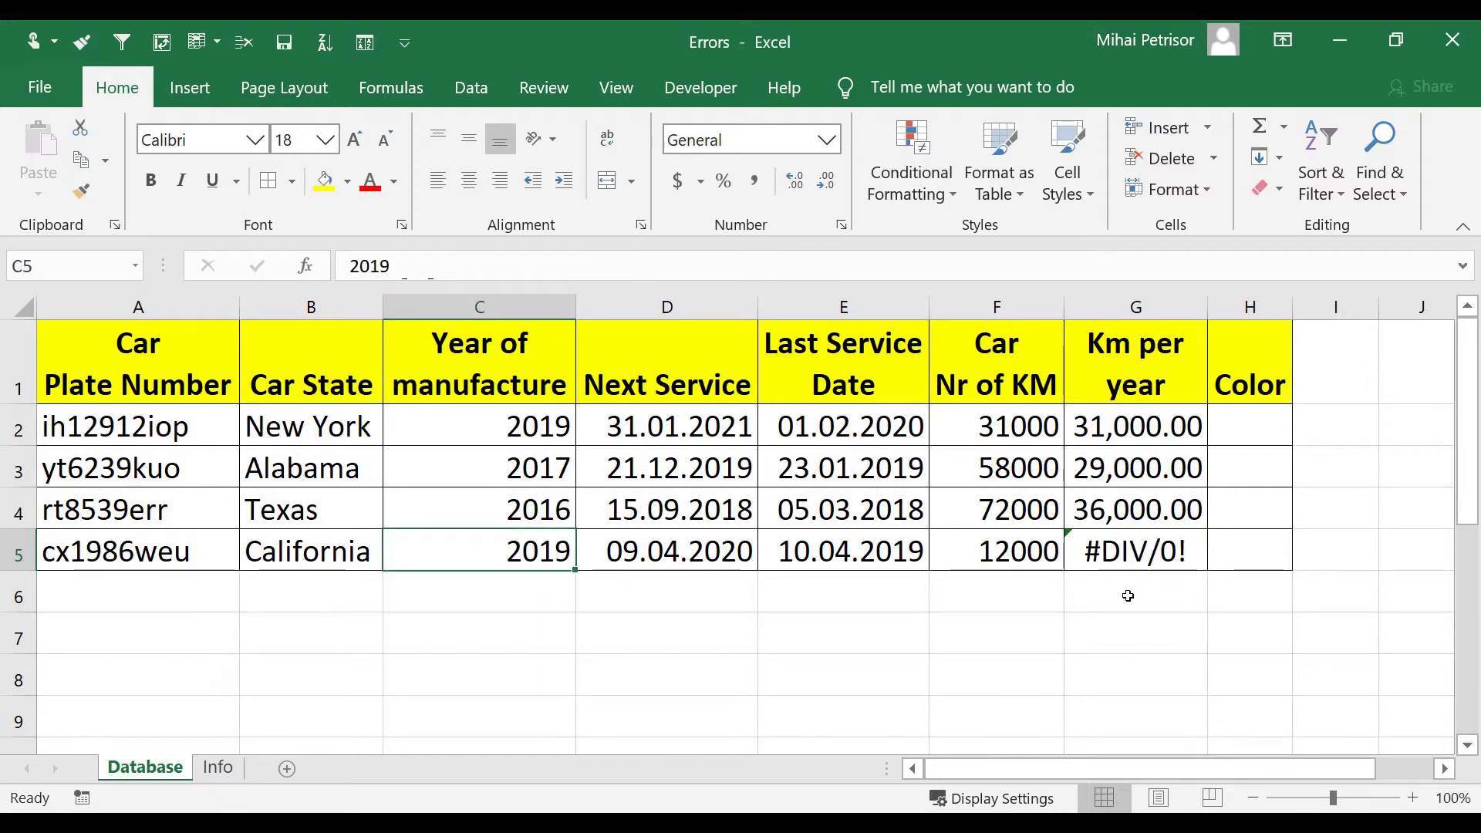
left_click(1140, 608)
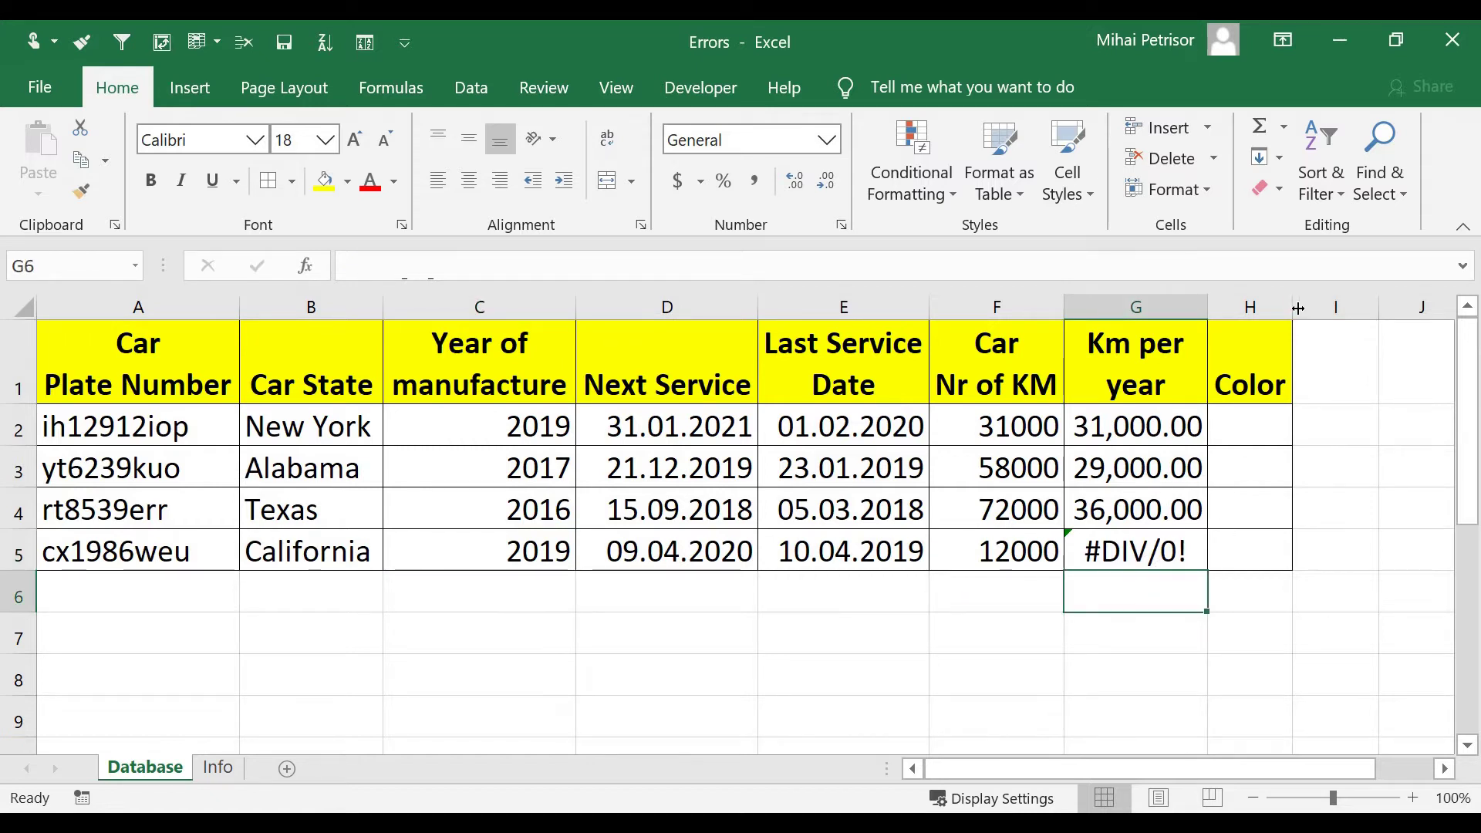
Widen the Color column H slightly and change the first car's year of manufacture in C2 to 2019-
left_click_drag(1292, 307, 1321, 307)
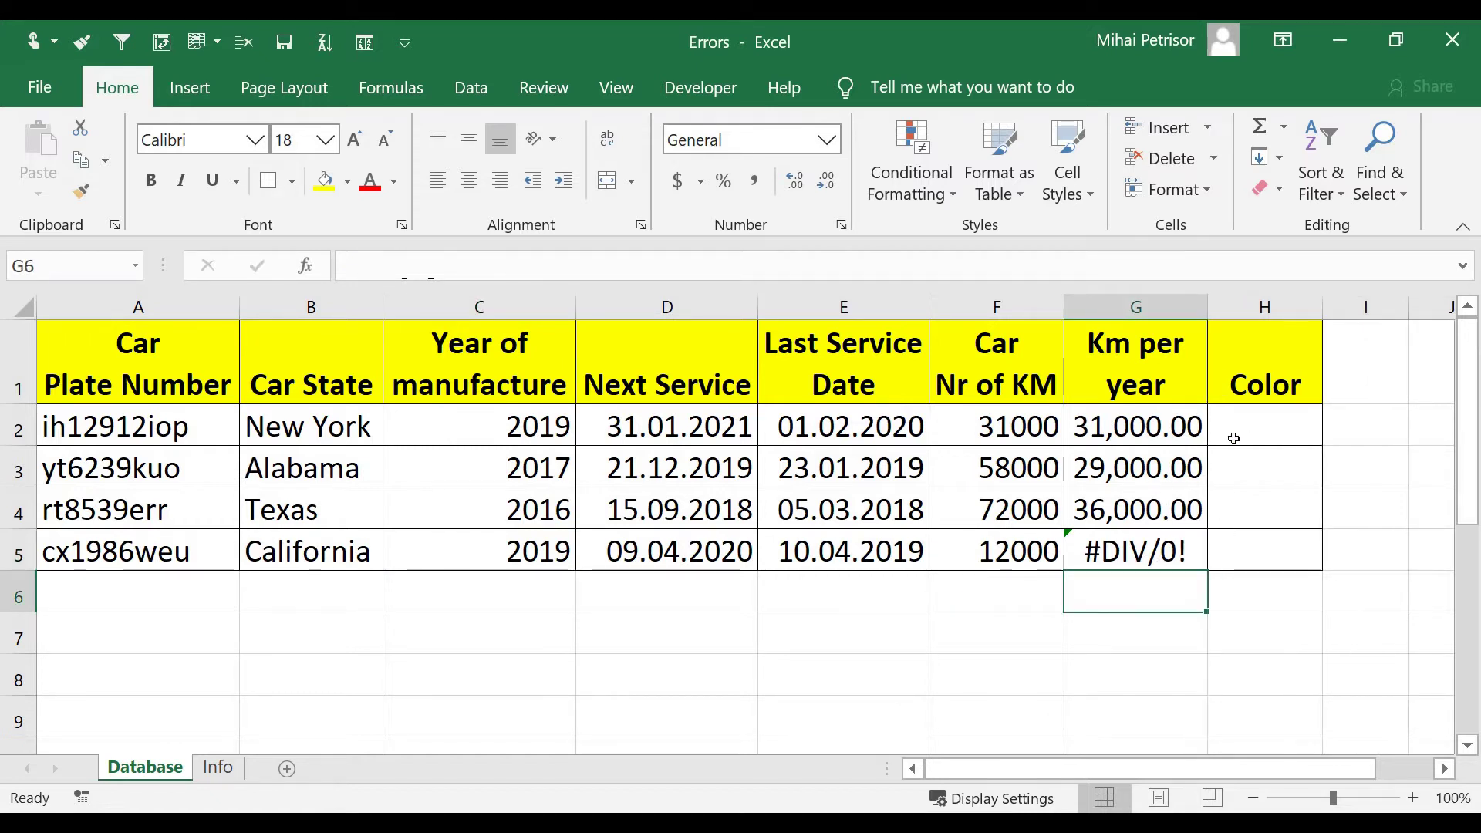
left_click(1168, 433)
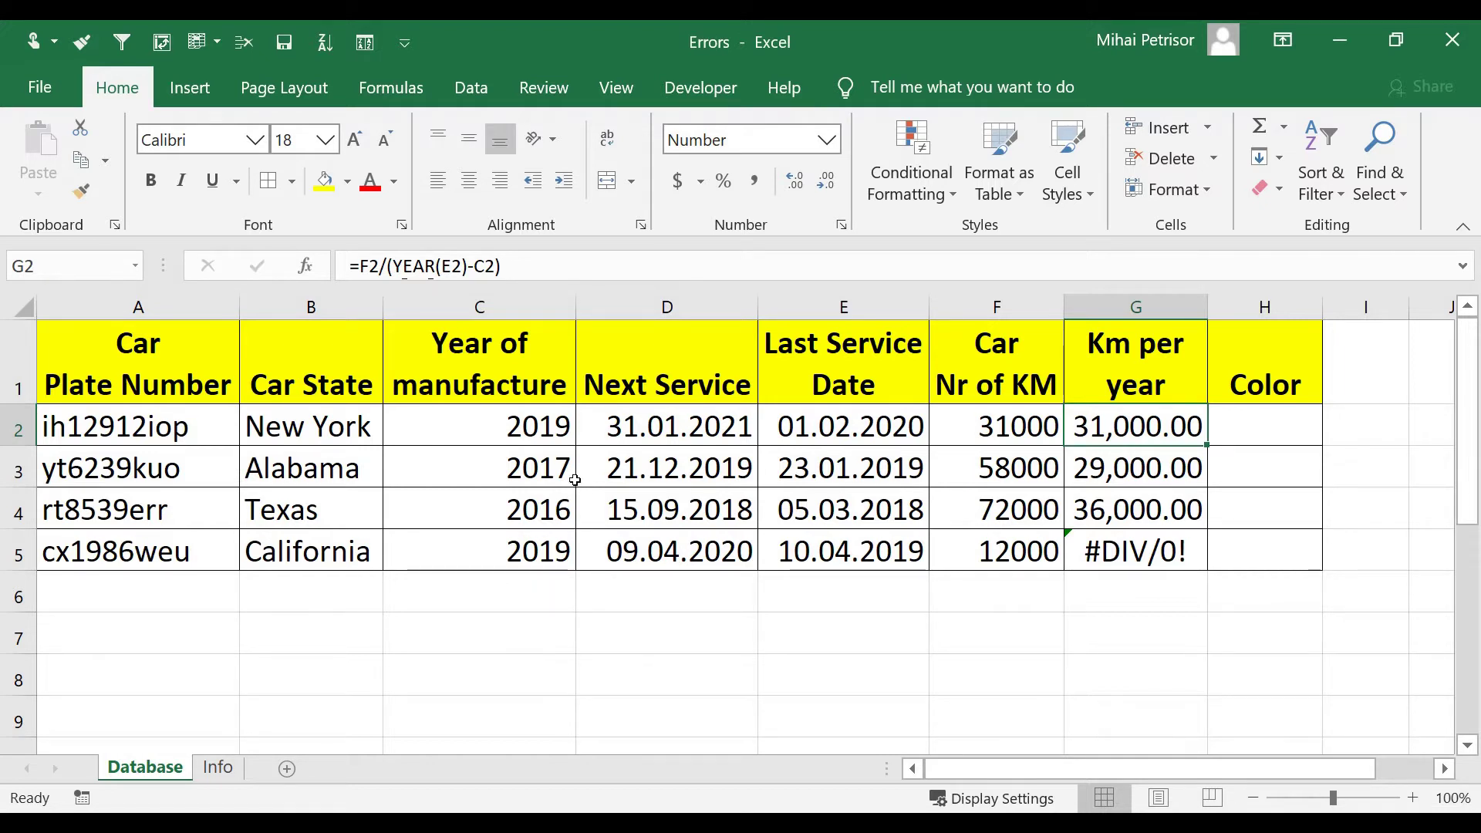
left_click(549, 430)
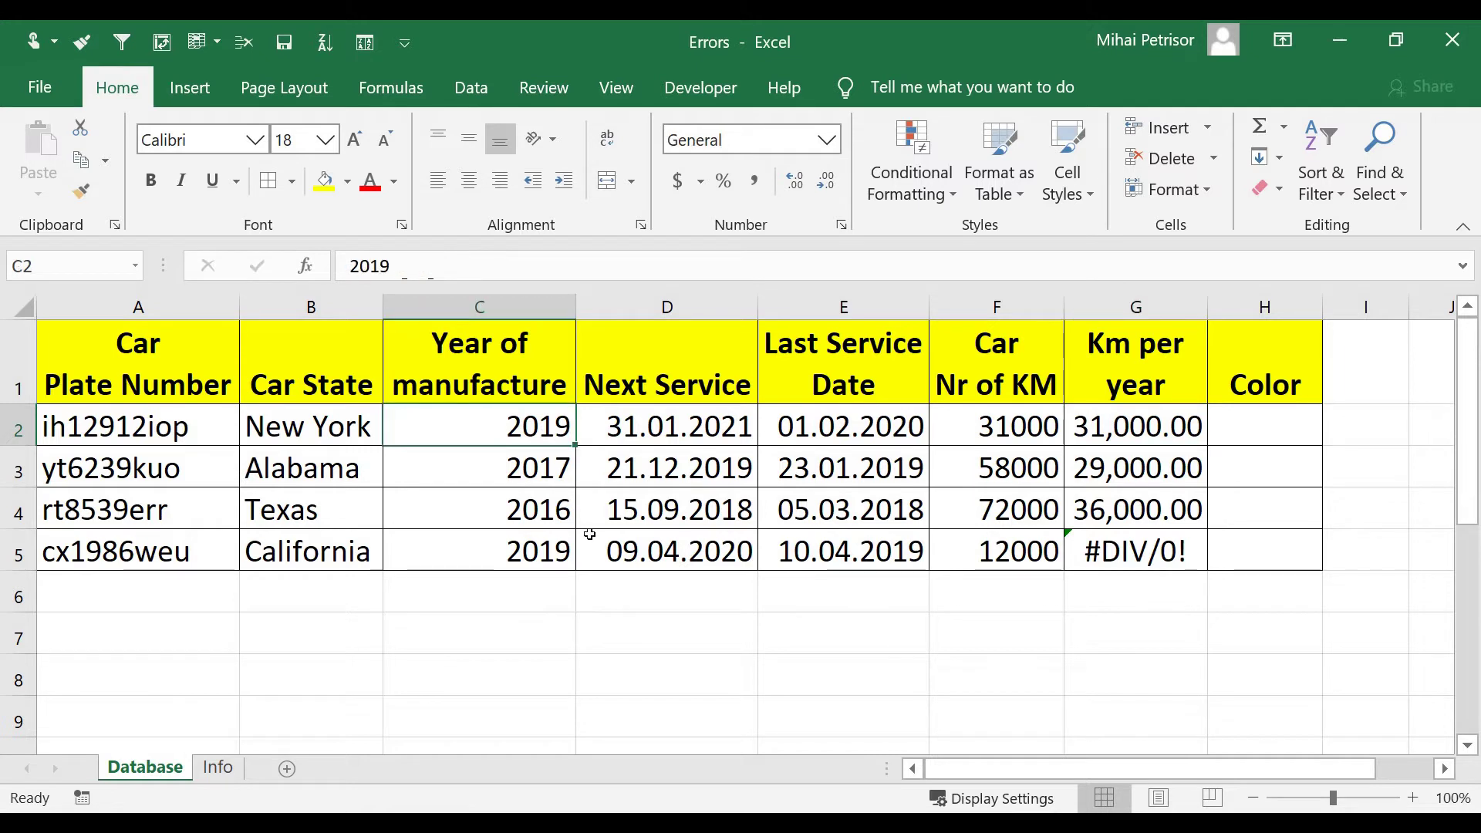
type("2019")
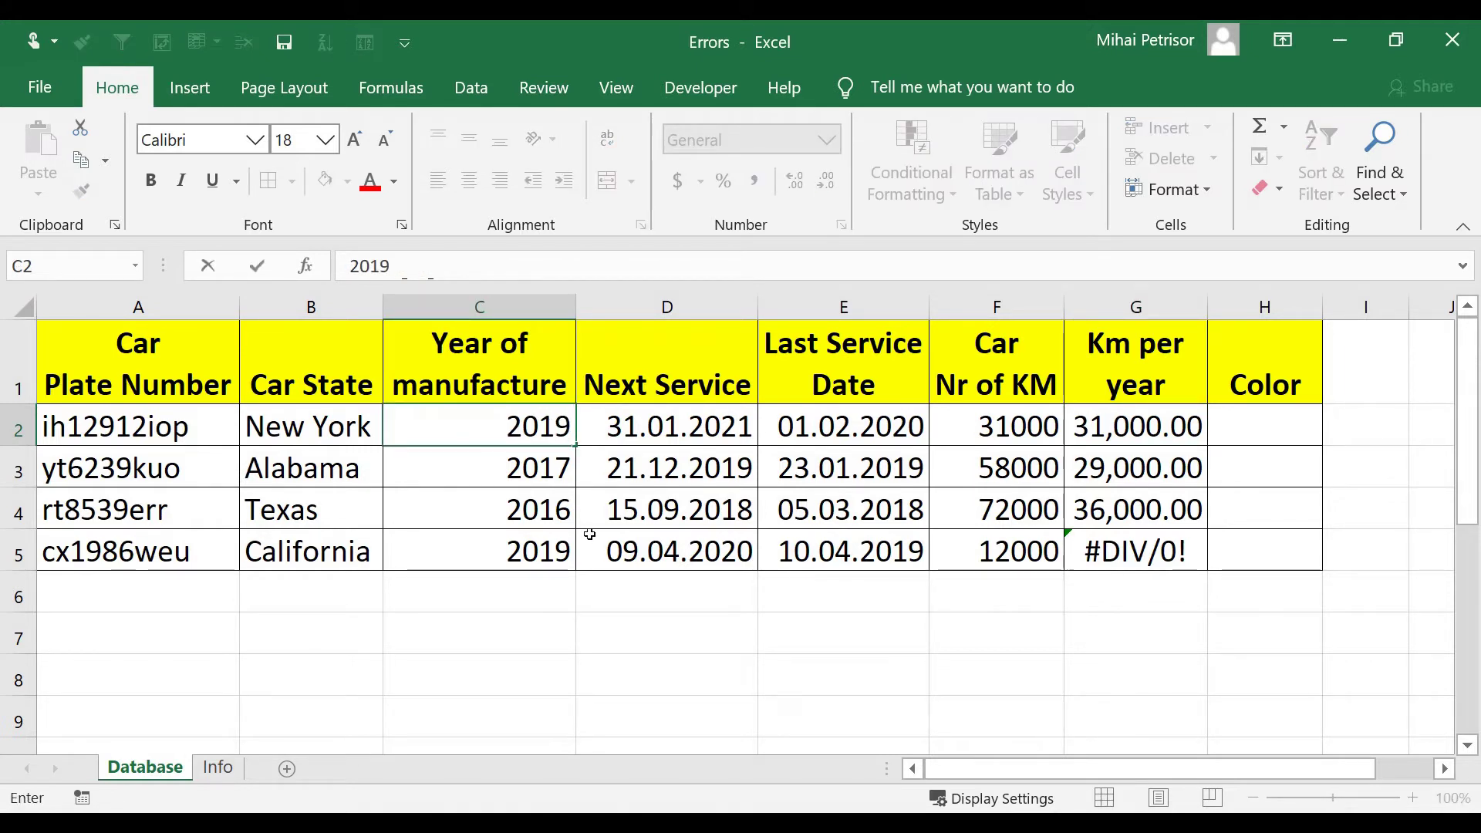
type("-")
key("Return")
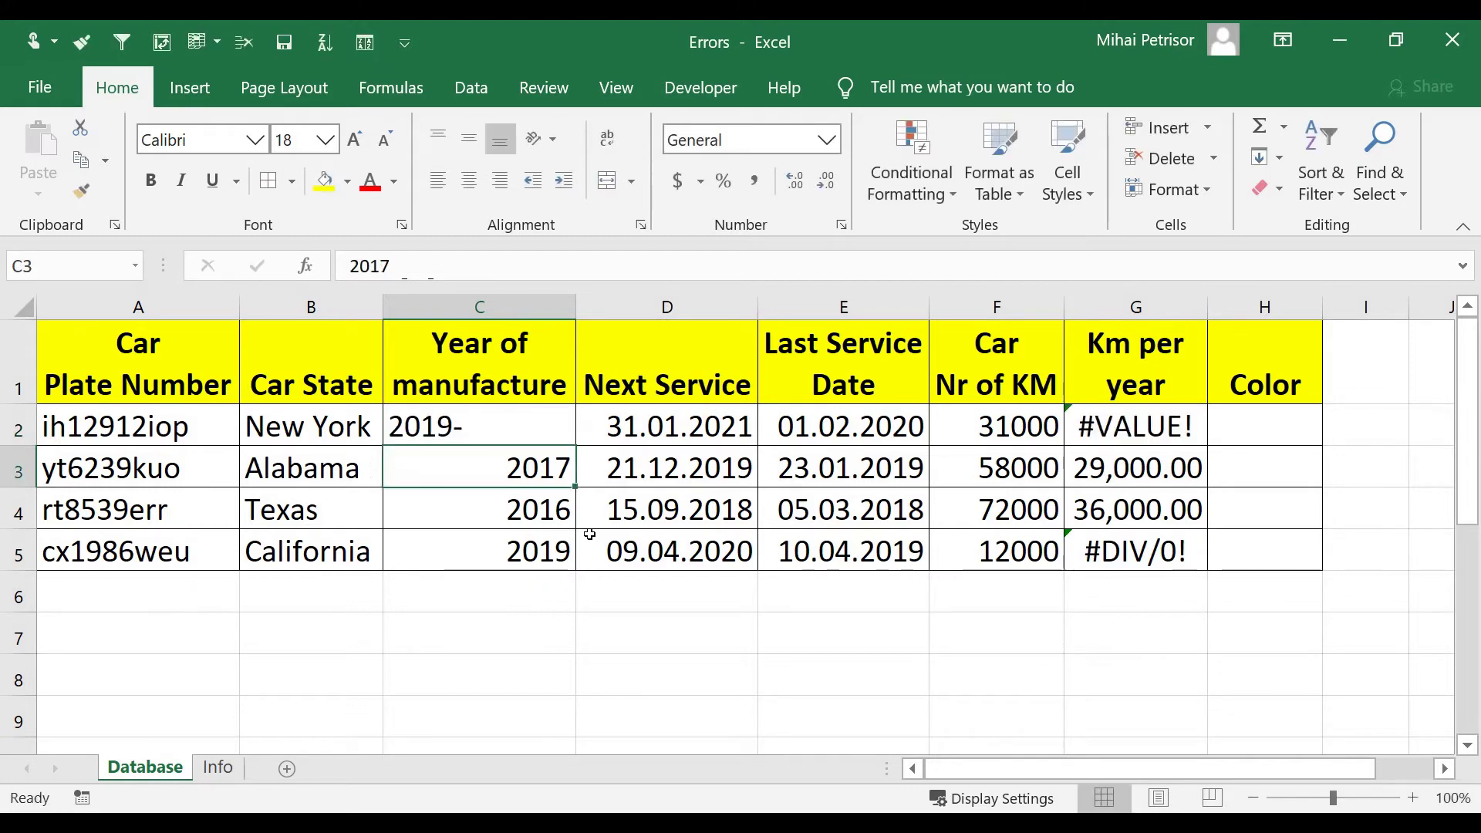
Inspect the formula in G2 and the cells it references, leaving the formula as it is
left_click(1101, 426)
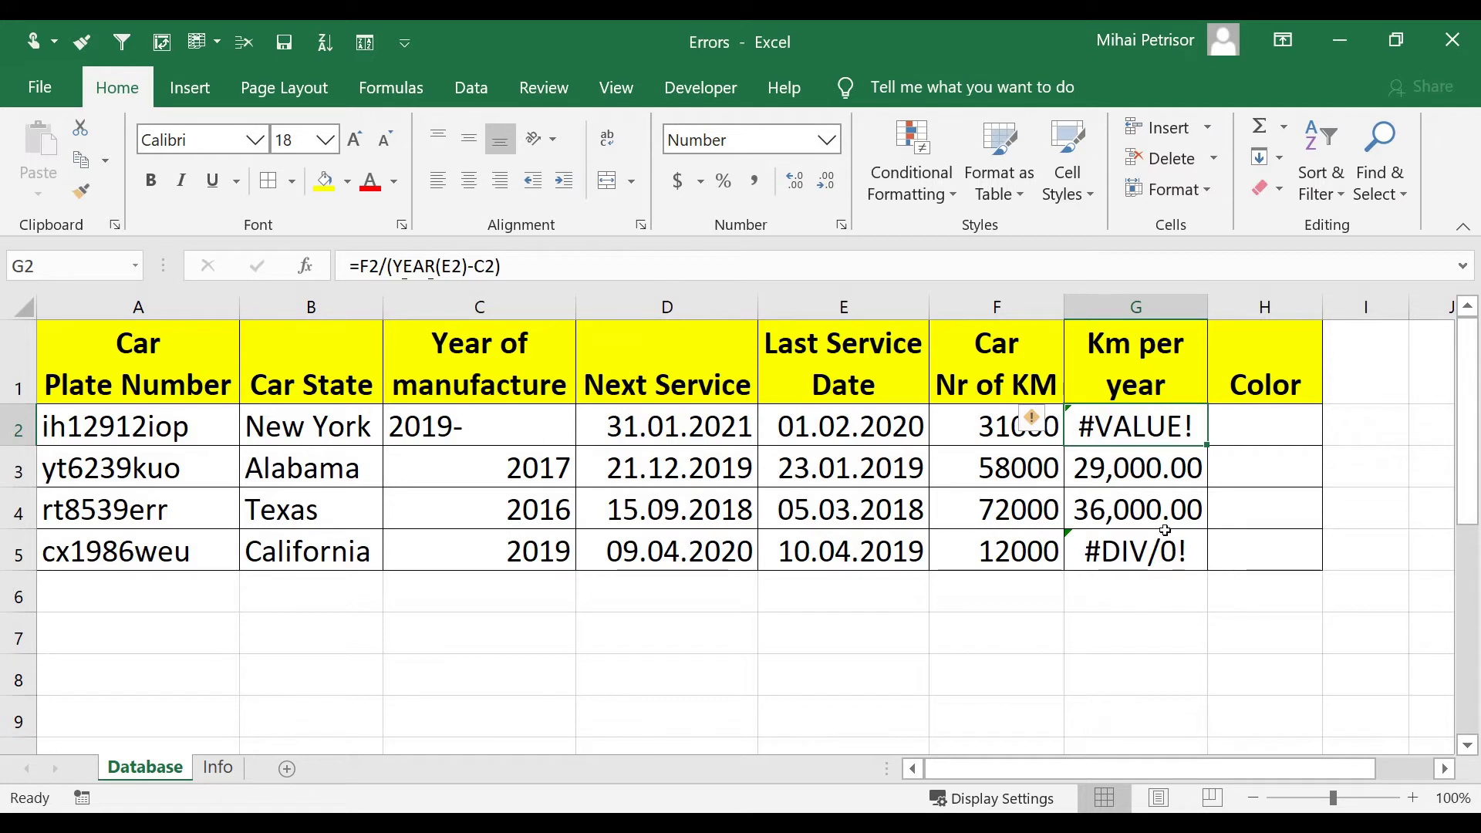
double_click(1130, 425)
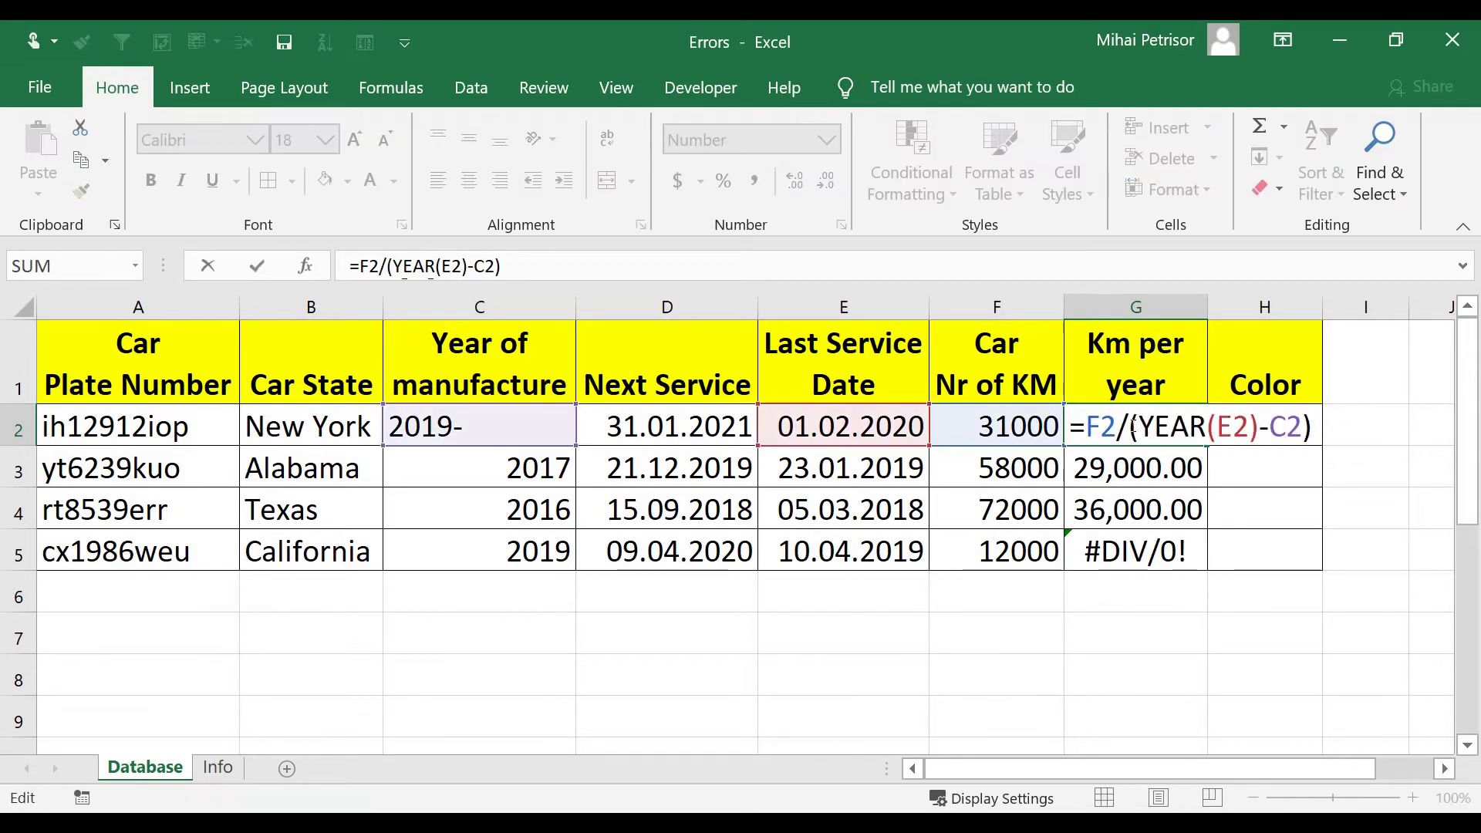
key("Escape")
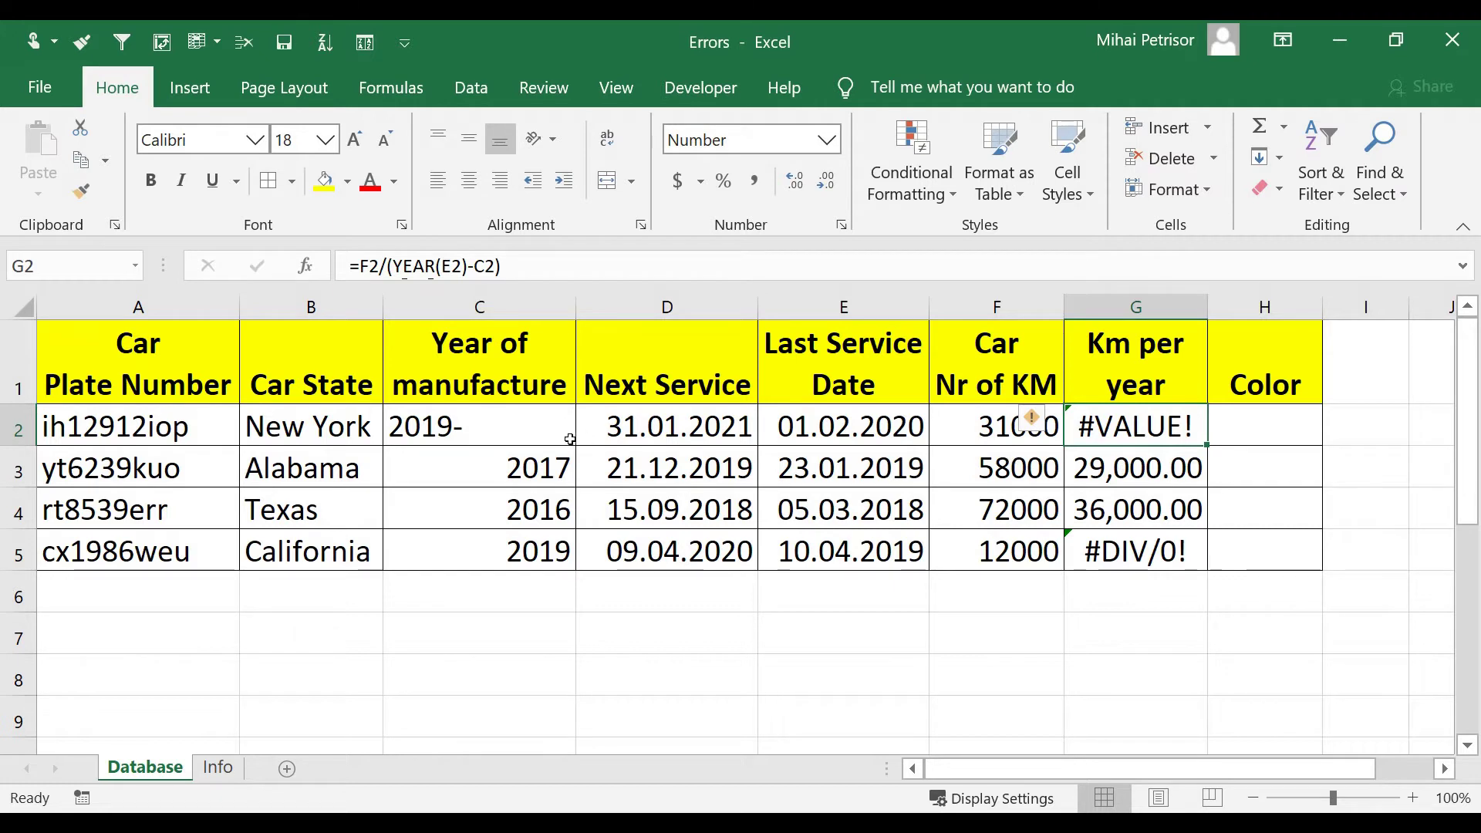
Remove the trailing hyphen from the year in C2 so that it reads 2019
double_click(487, 419)
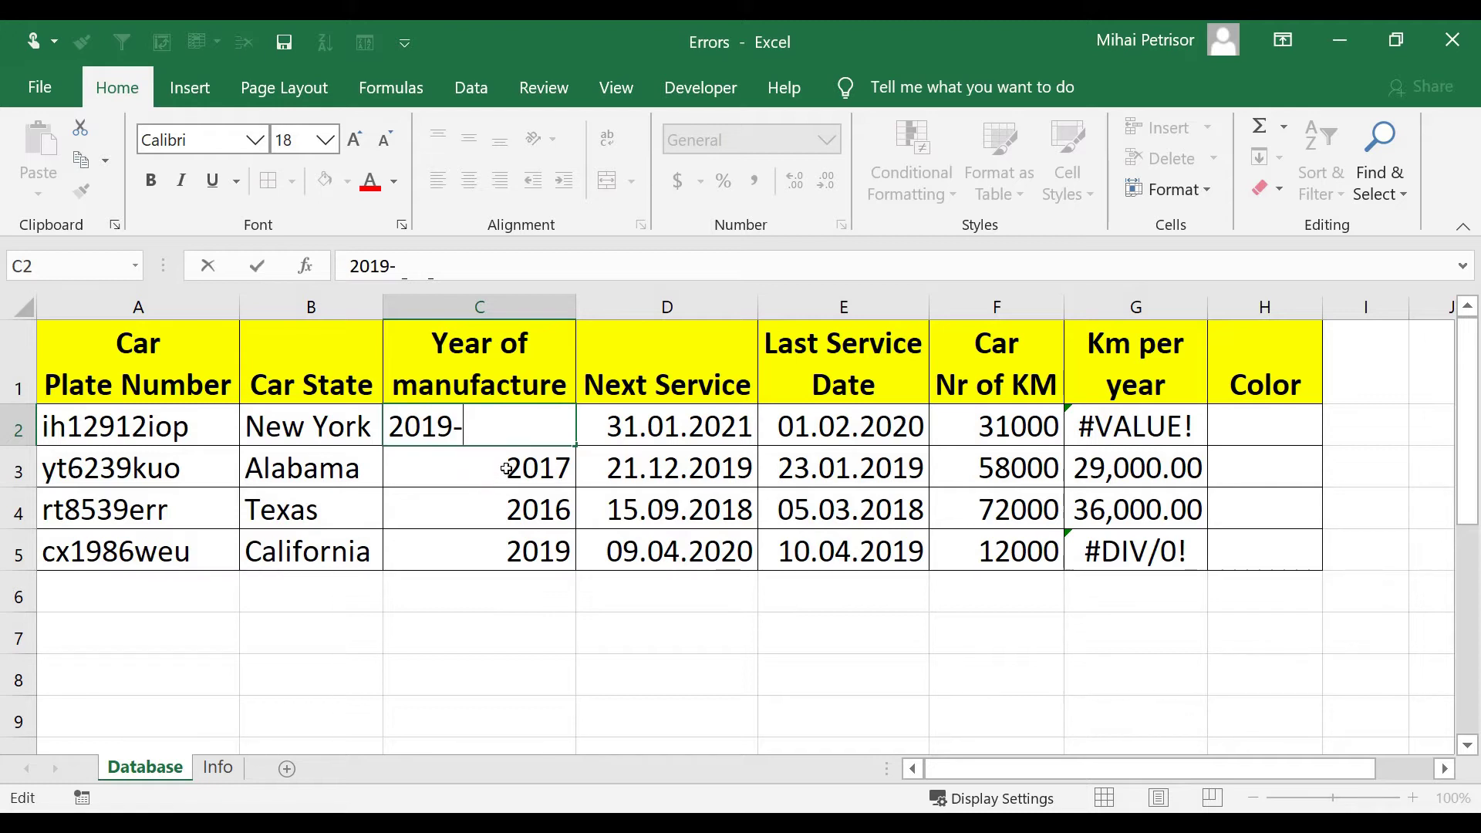
key("BackSpace")
key("Return")
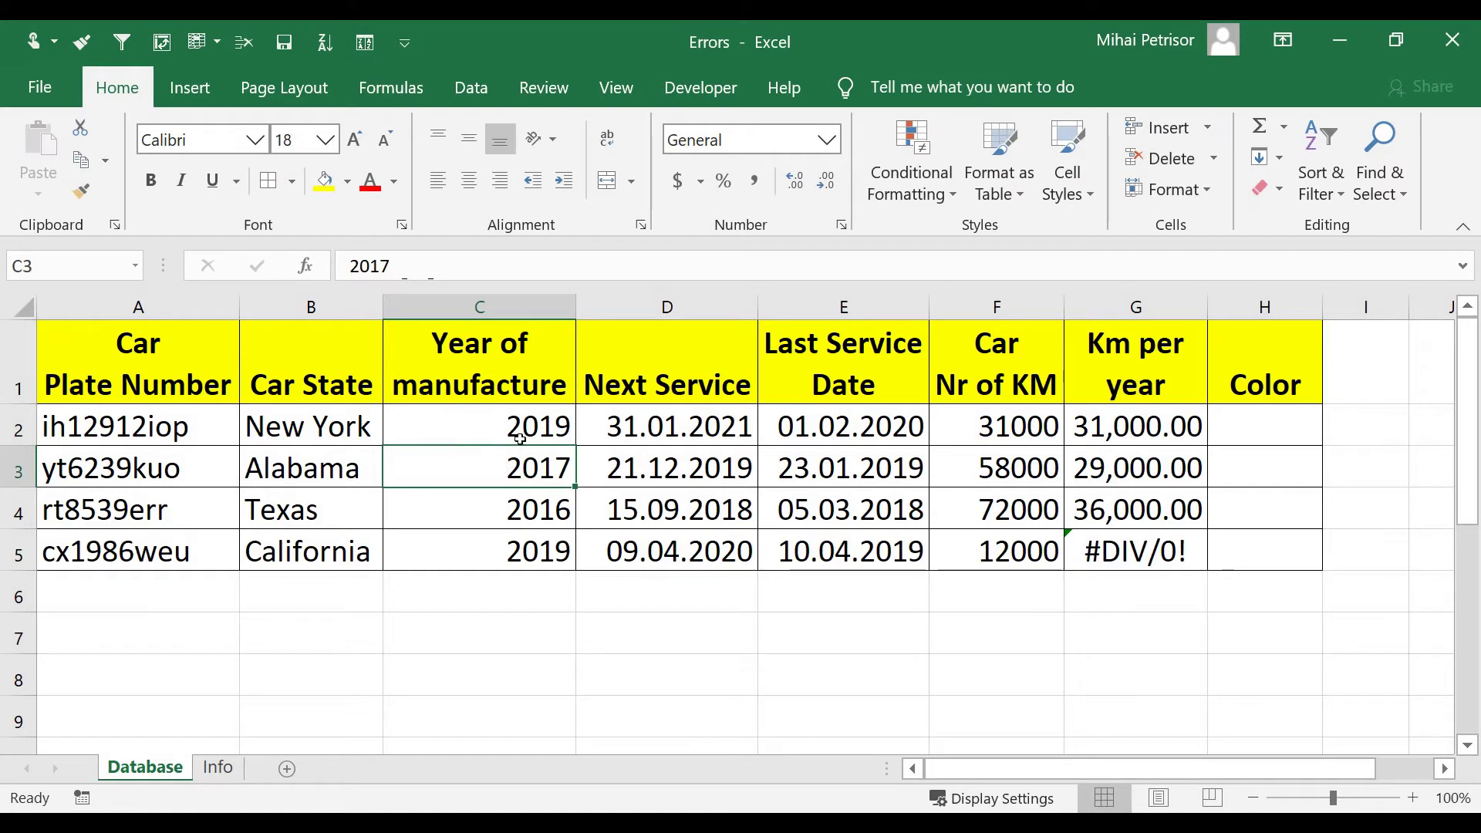
double_click(519, 438)
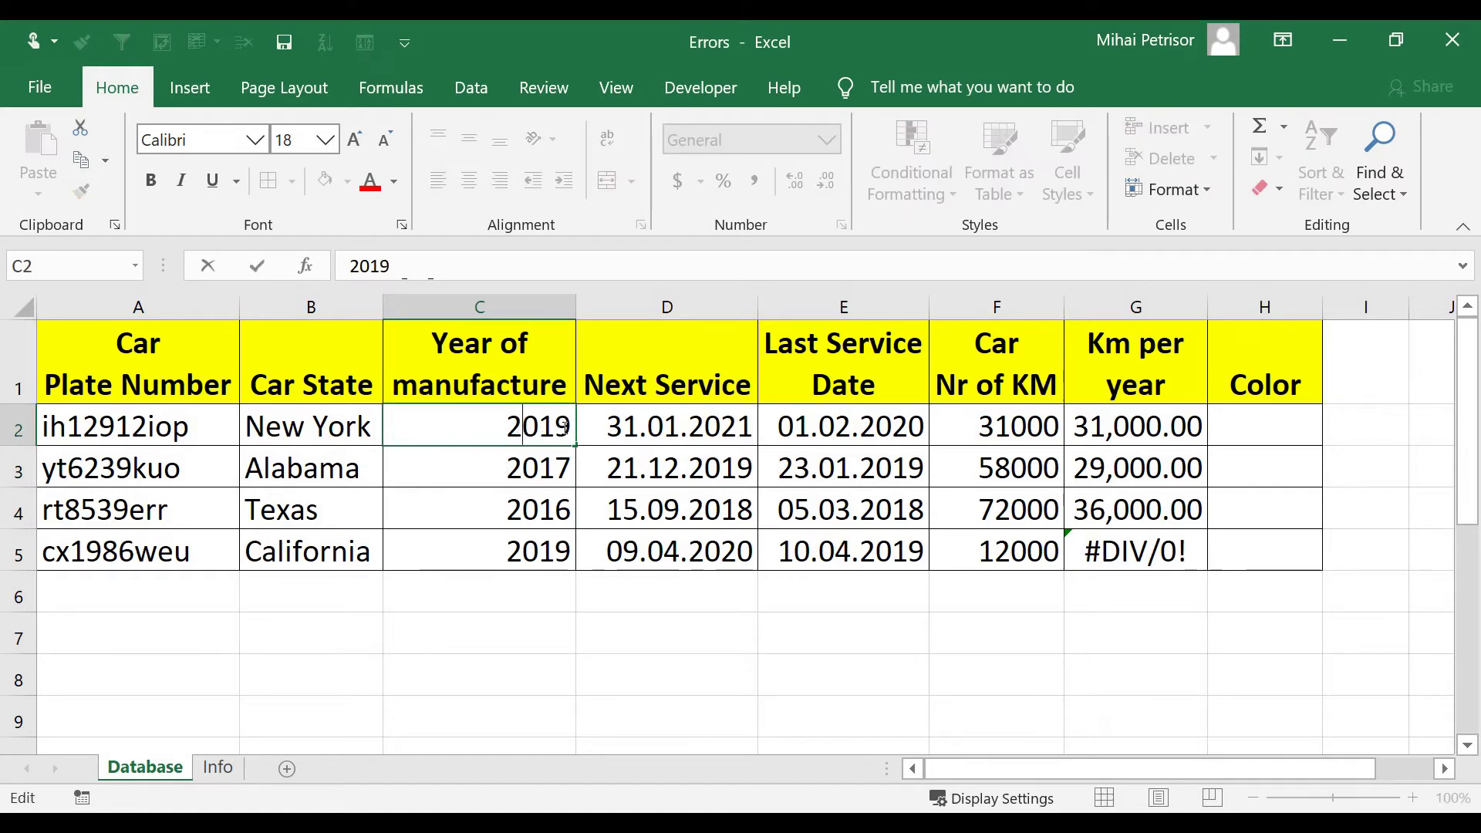
key("Return")
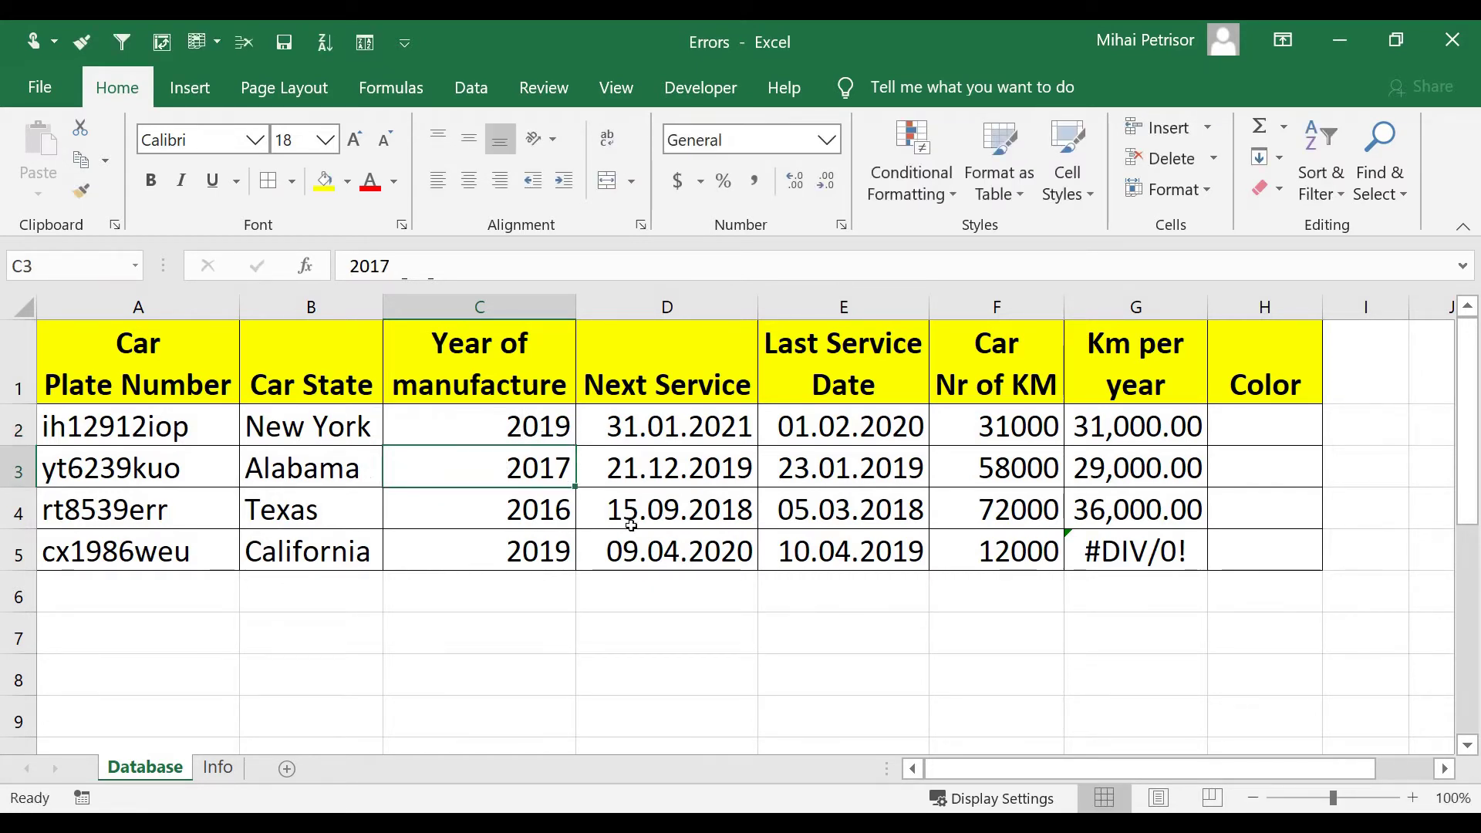
Append a hyphen to the first car's year of manufacture in C2 so that it reads 2019-
left_click(1126, 432)
left_click(513, 431)
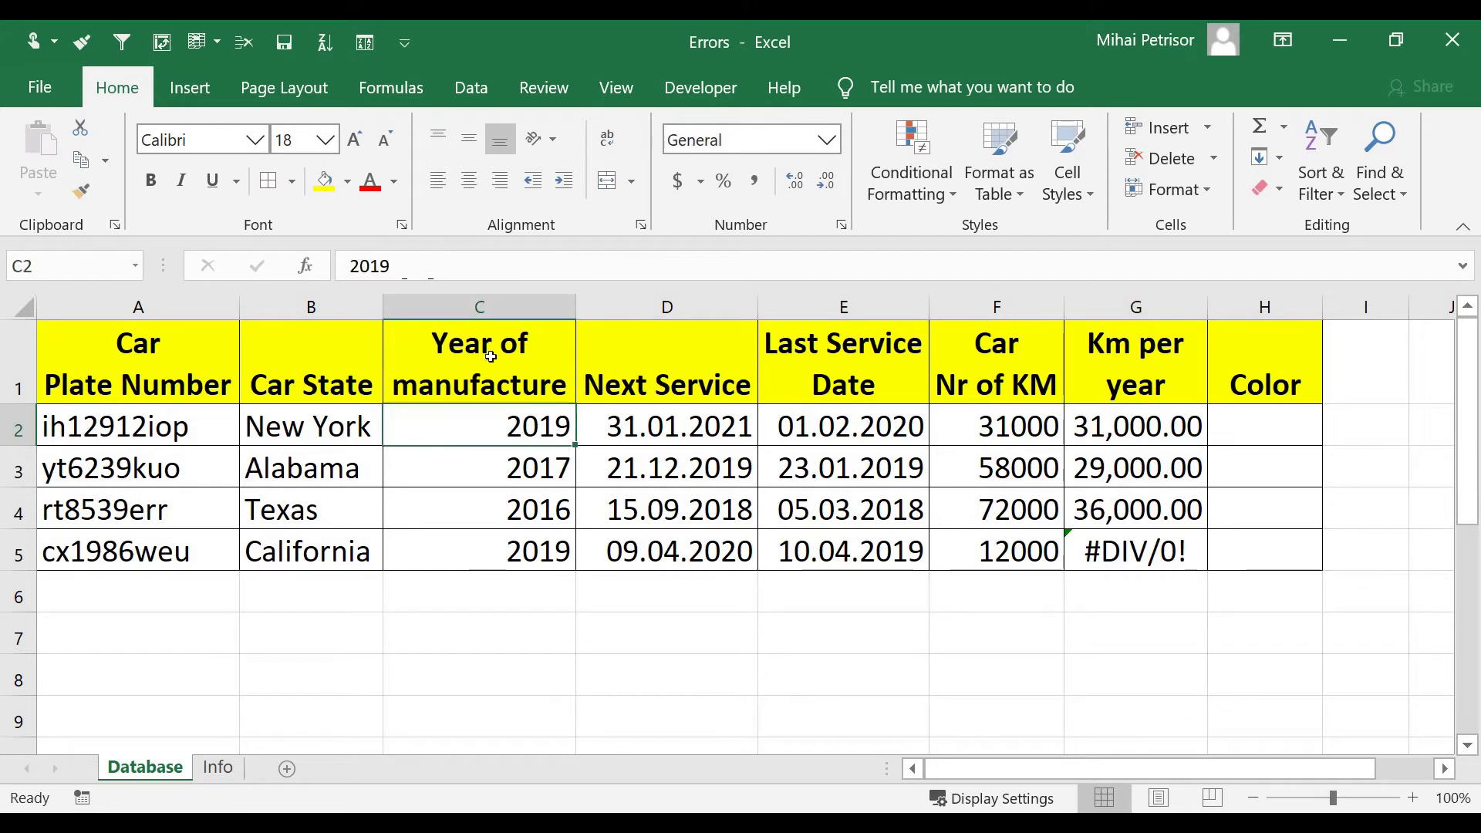
left_click(427, 269)
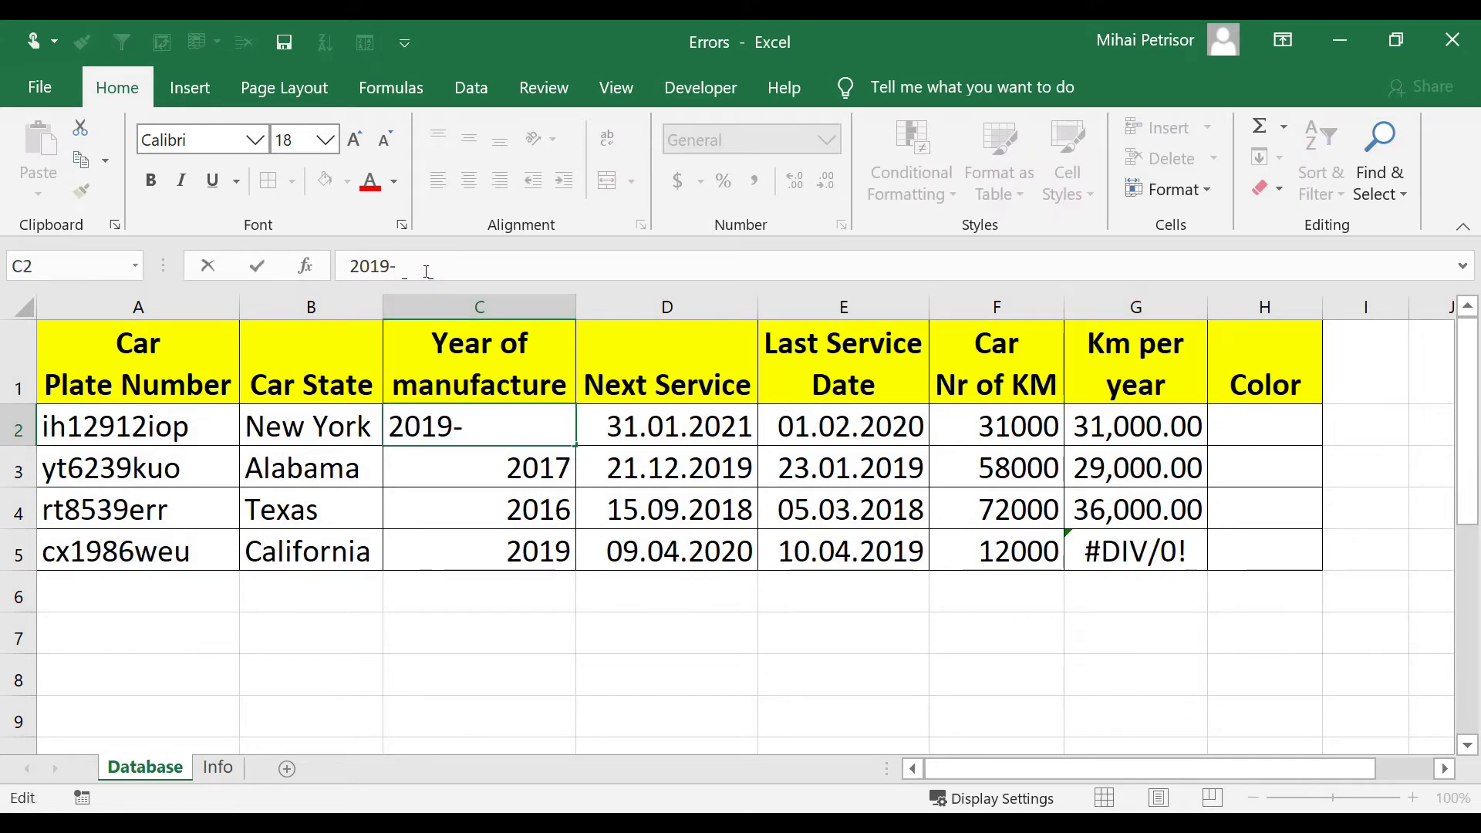
key("Return")
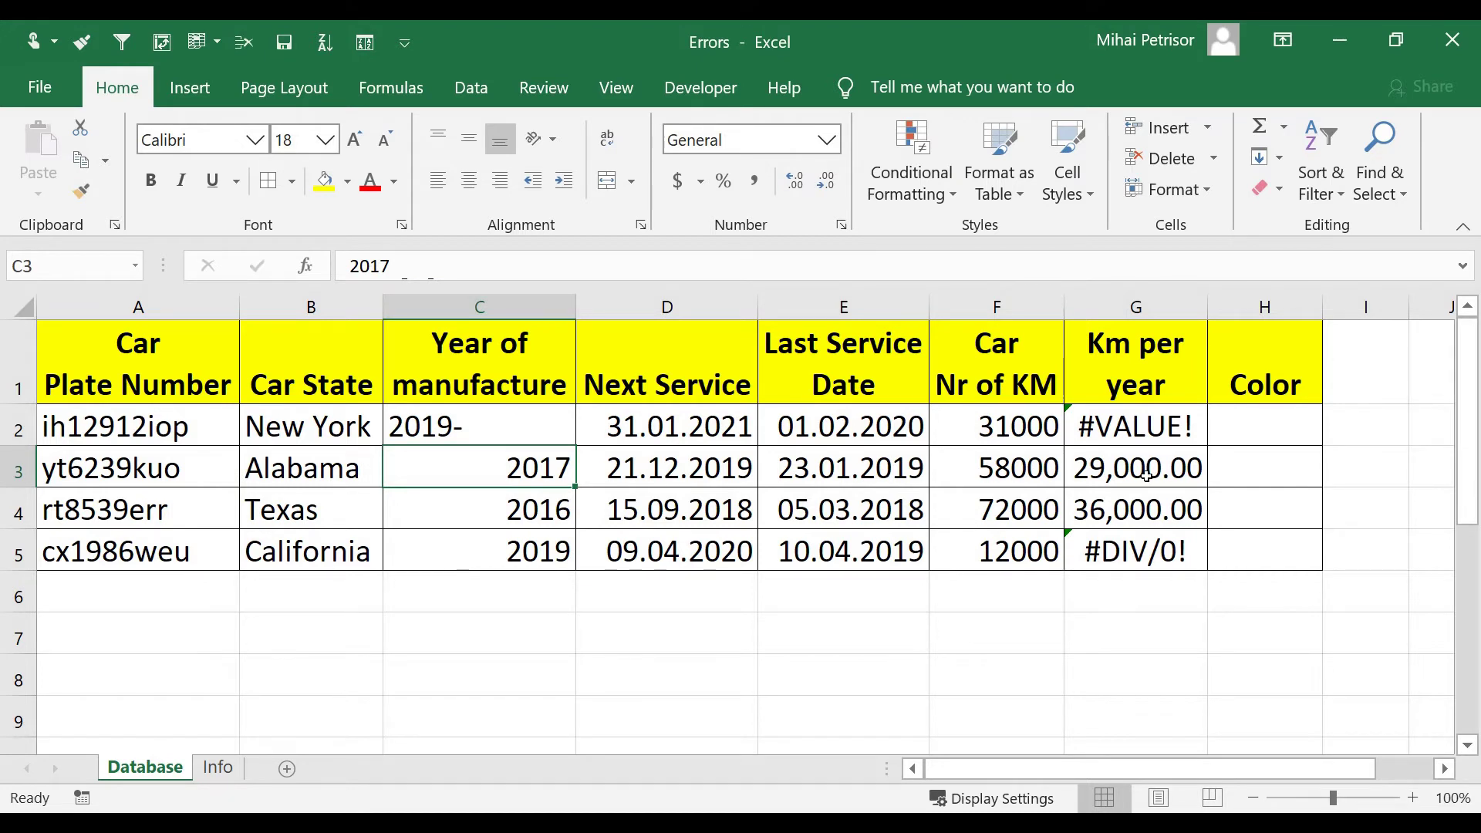
Examine the empty Color cell H2 and the plate numbers, and open the Info sheet to examine its plate list
left_click(1297, 428)
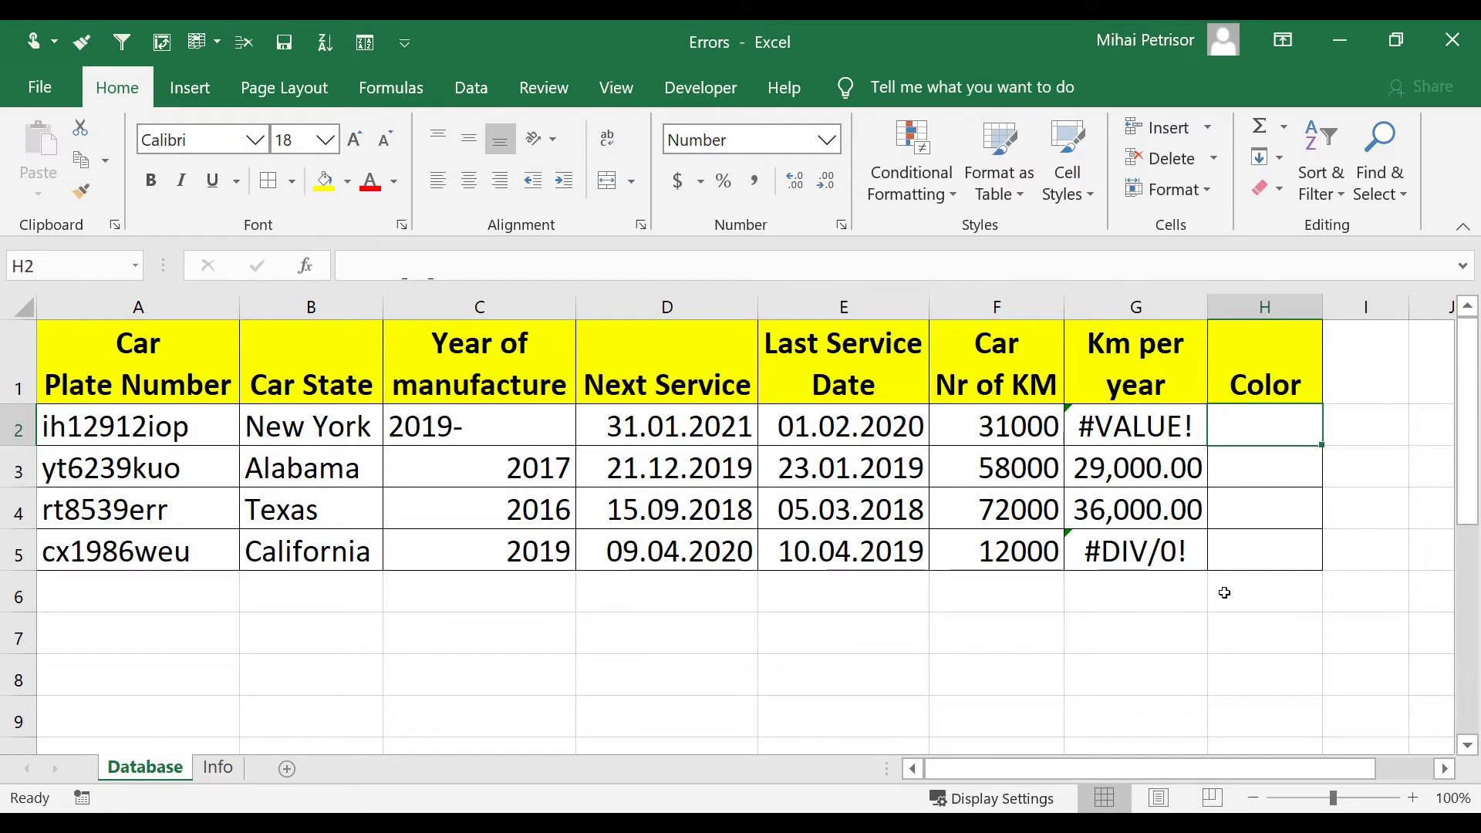
left_click(225, 432)
left_click_drag(155, 454, 159, 512)
left_click(223, 768)
left_click(190, 392)
left_click(192, 428)
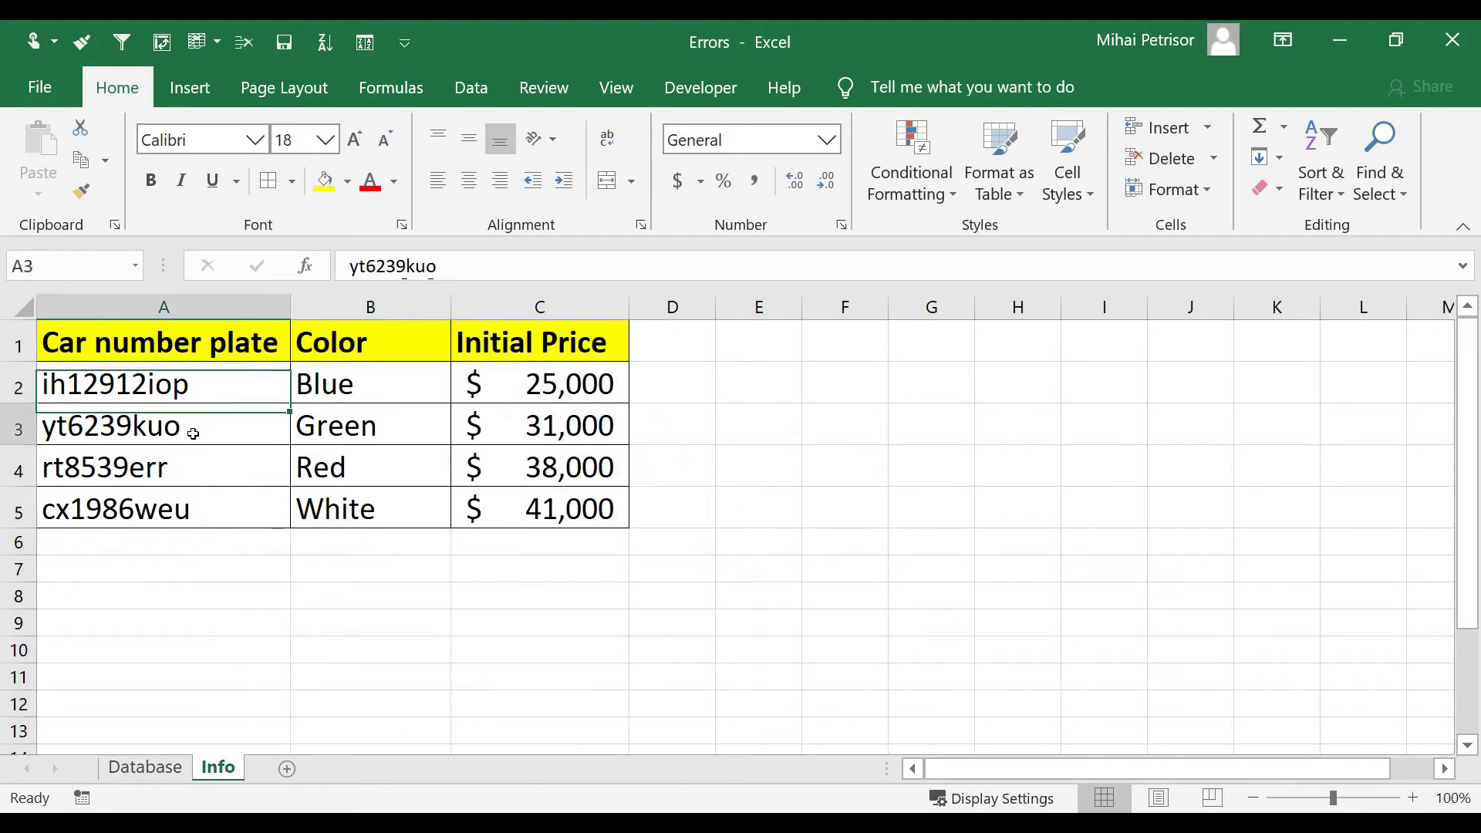
Start a VLOOKUP formula in Color cell H2 of the Database sheet with A2 as the lookup value
left_click(190, 471)
left_click(187, 508)
left_click(155, 768)
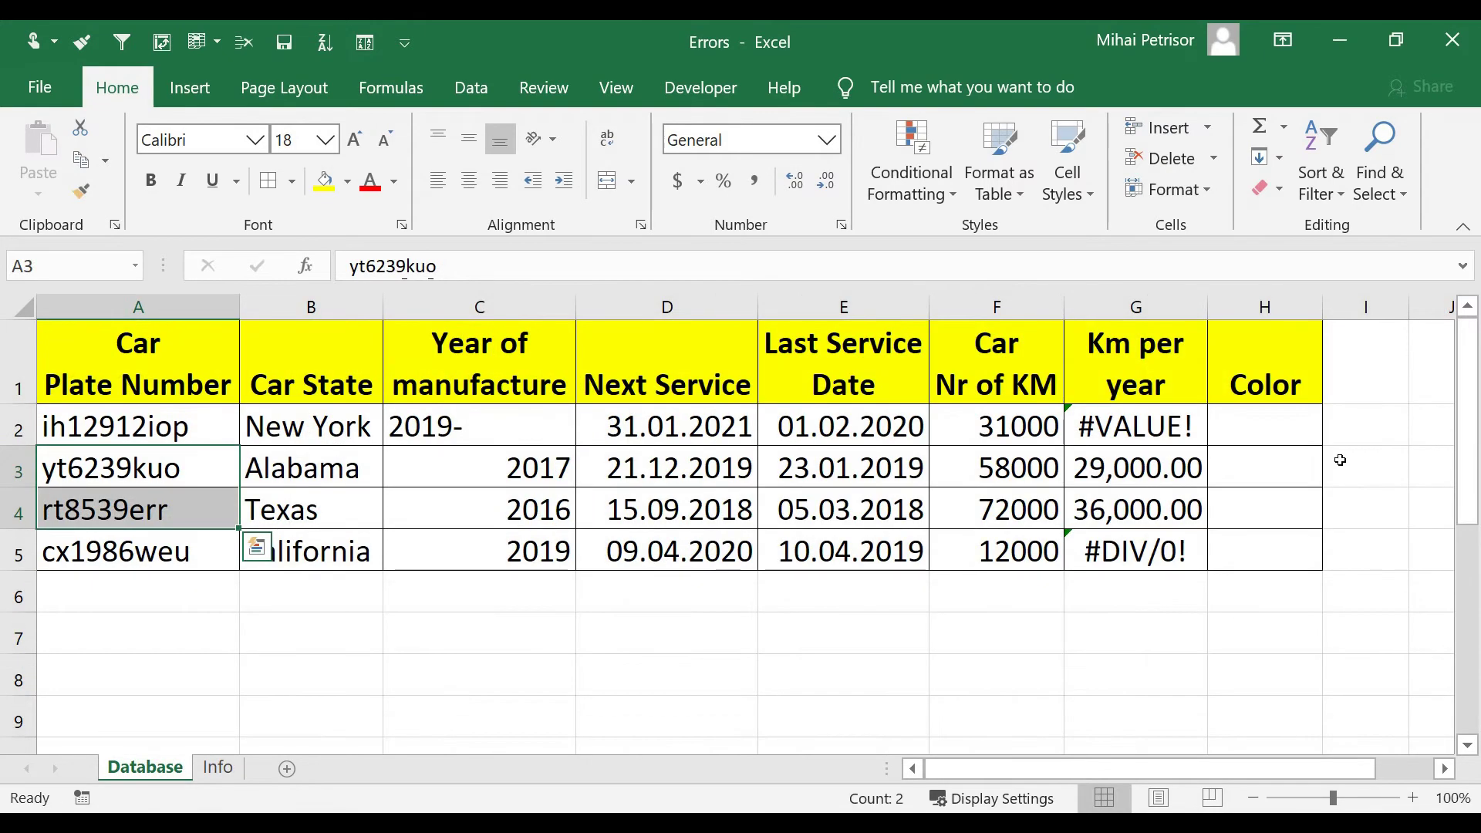
left_click(1265, 417)
type("=vlo")
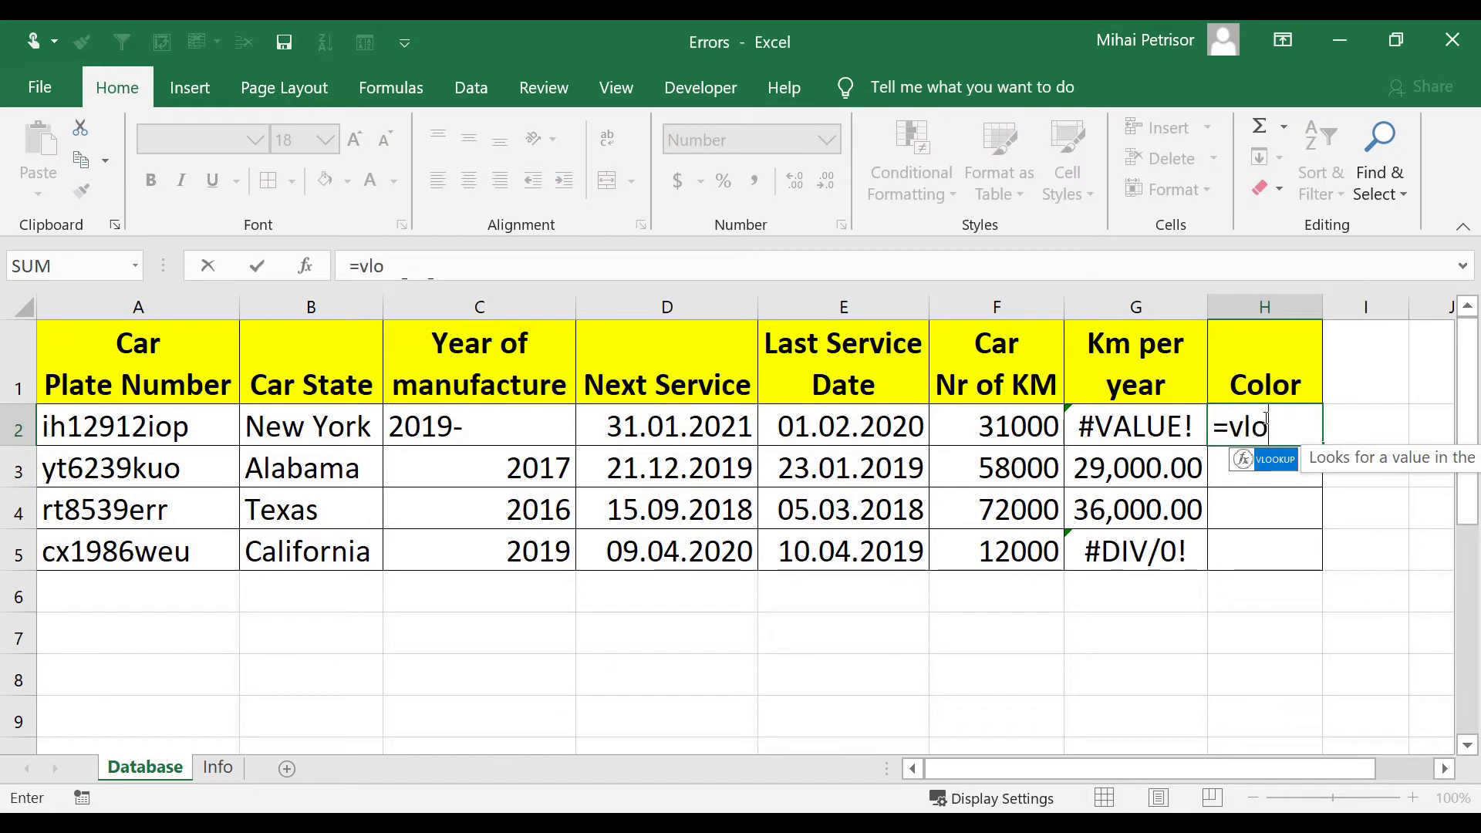
key("Tab")
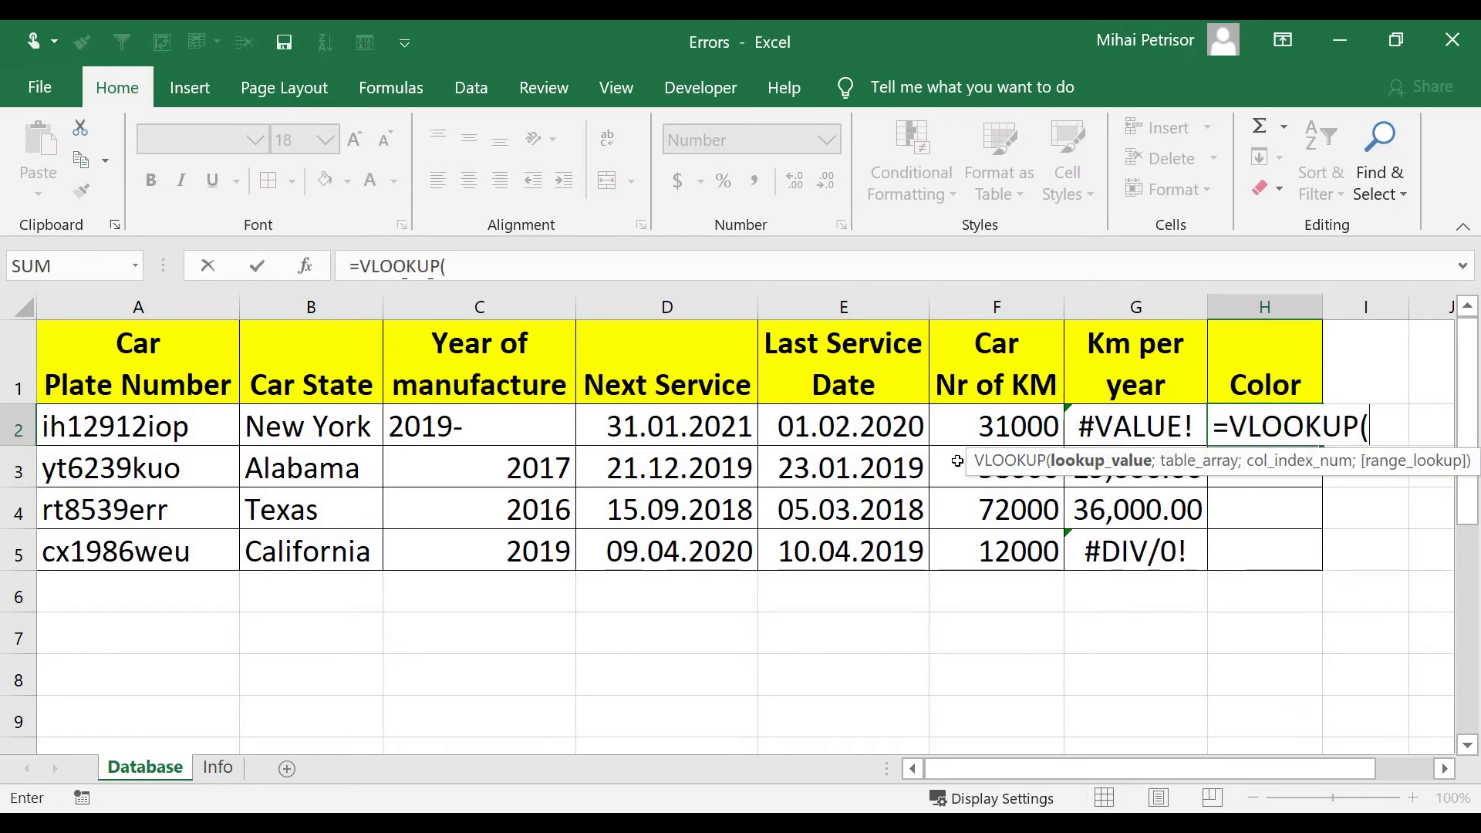
left_click(185, 428)
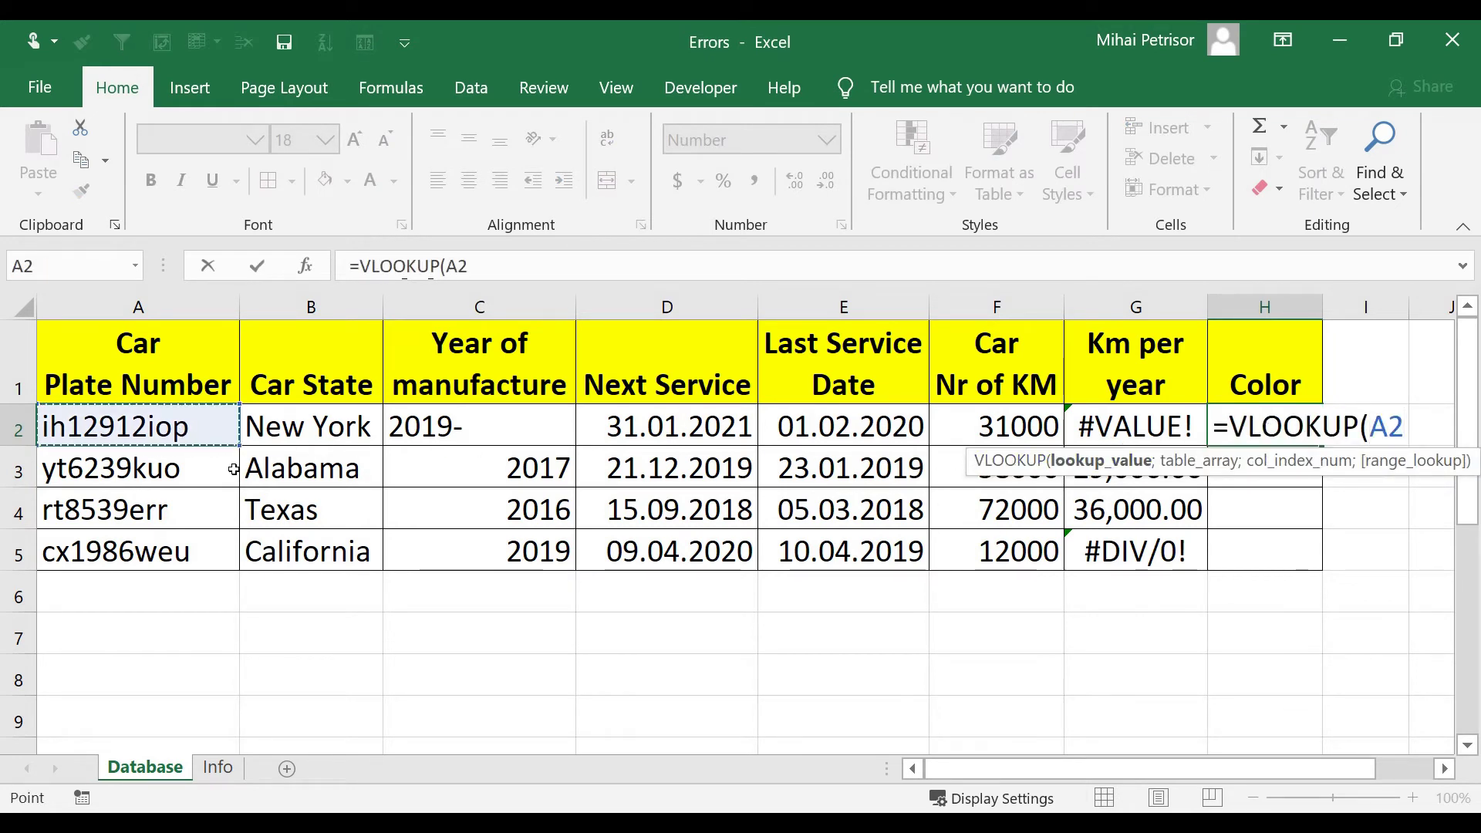
type(";")
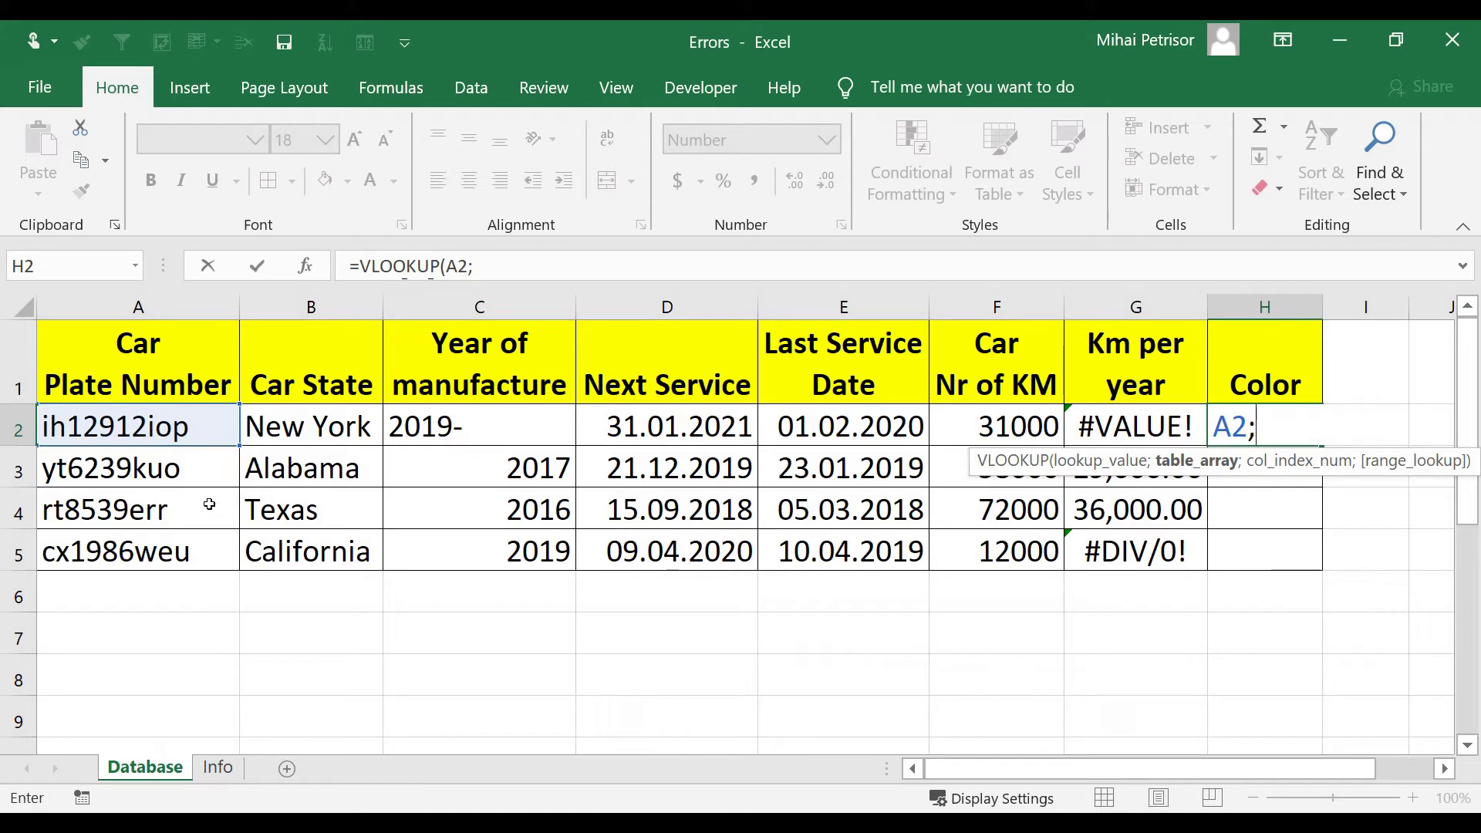
Complete the H2 lookup with table array Info!A:B, column index 2 and range lookup 0, and fill it down to H5
left_click(219, 767)
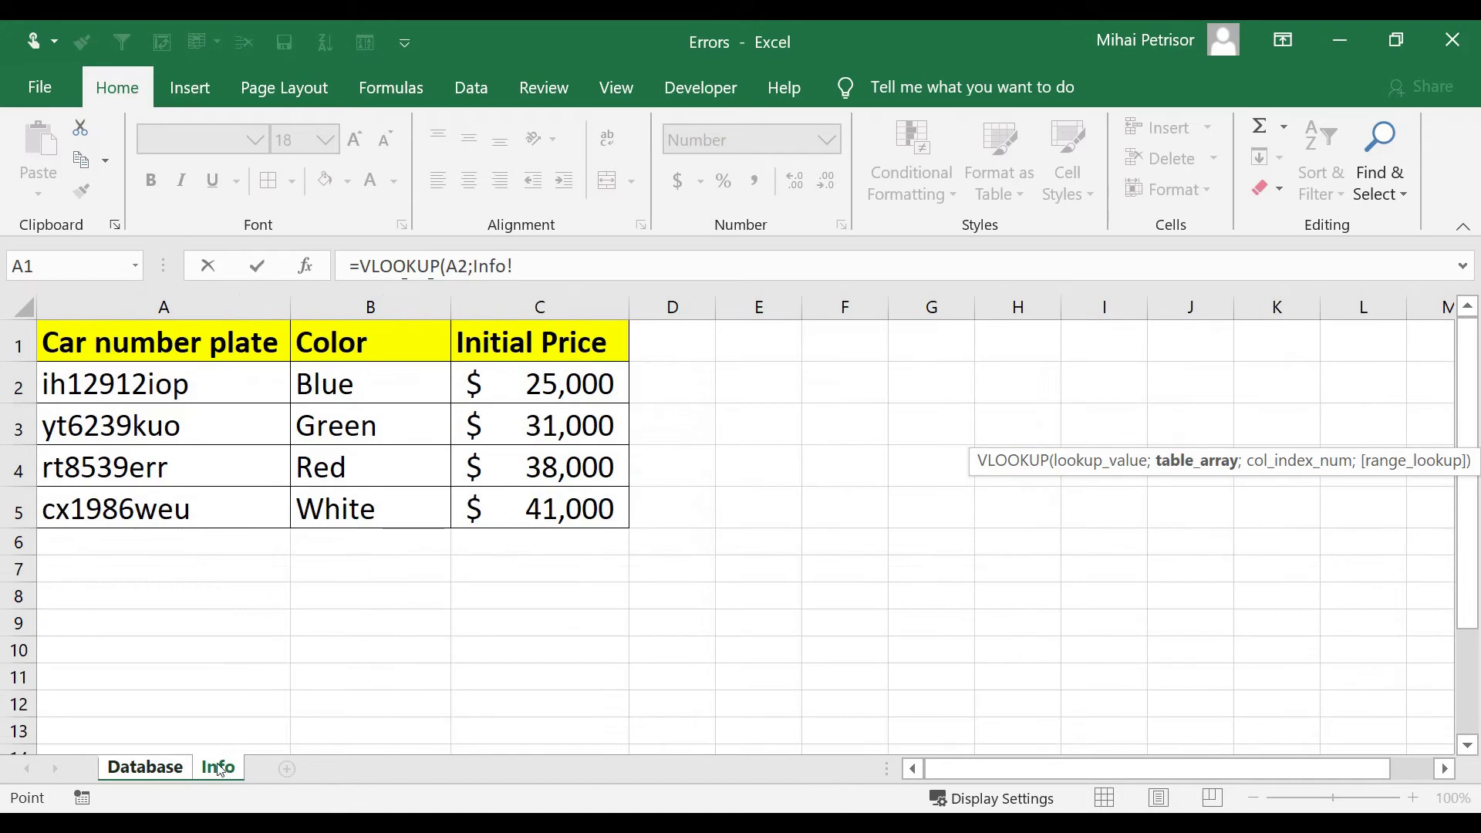
left_click(231, 307)
left_click_drag(231, 307, 331, 313)
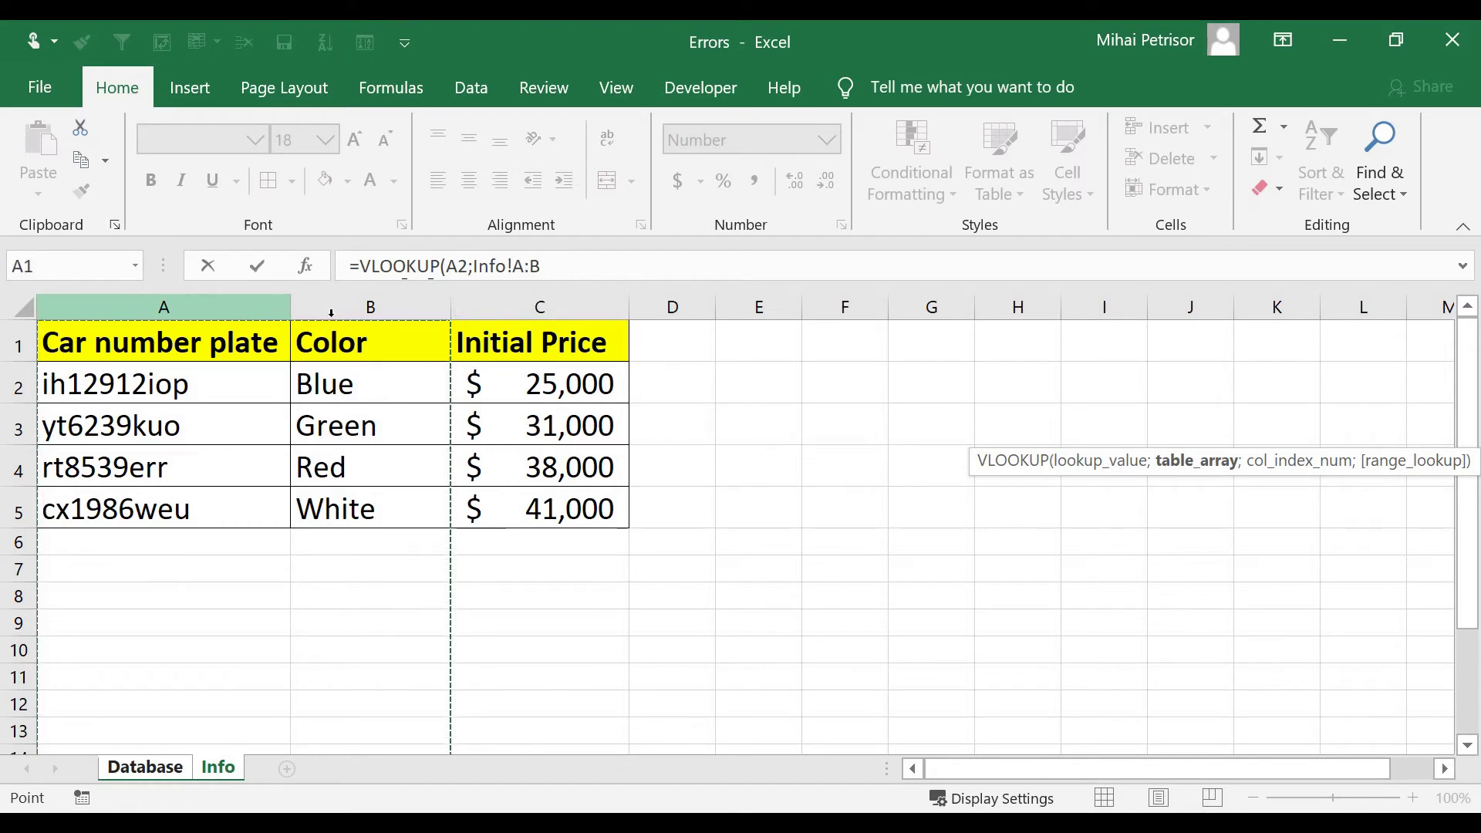
type(";2")
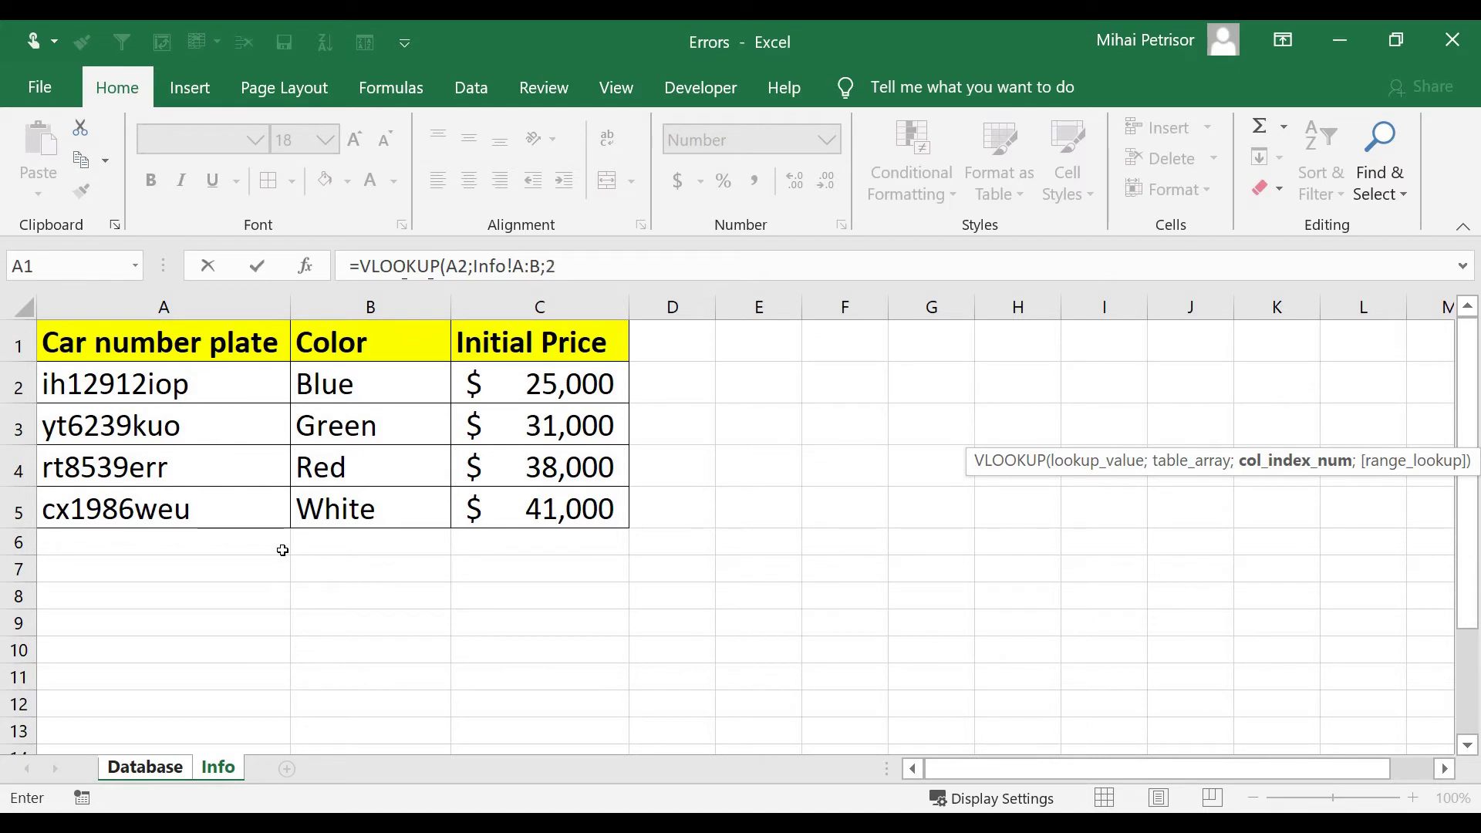
type(";")
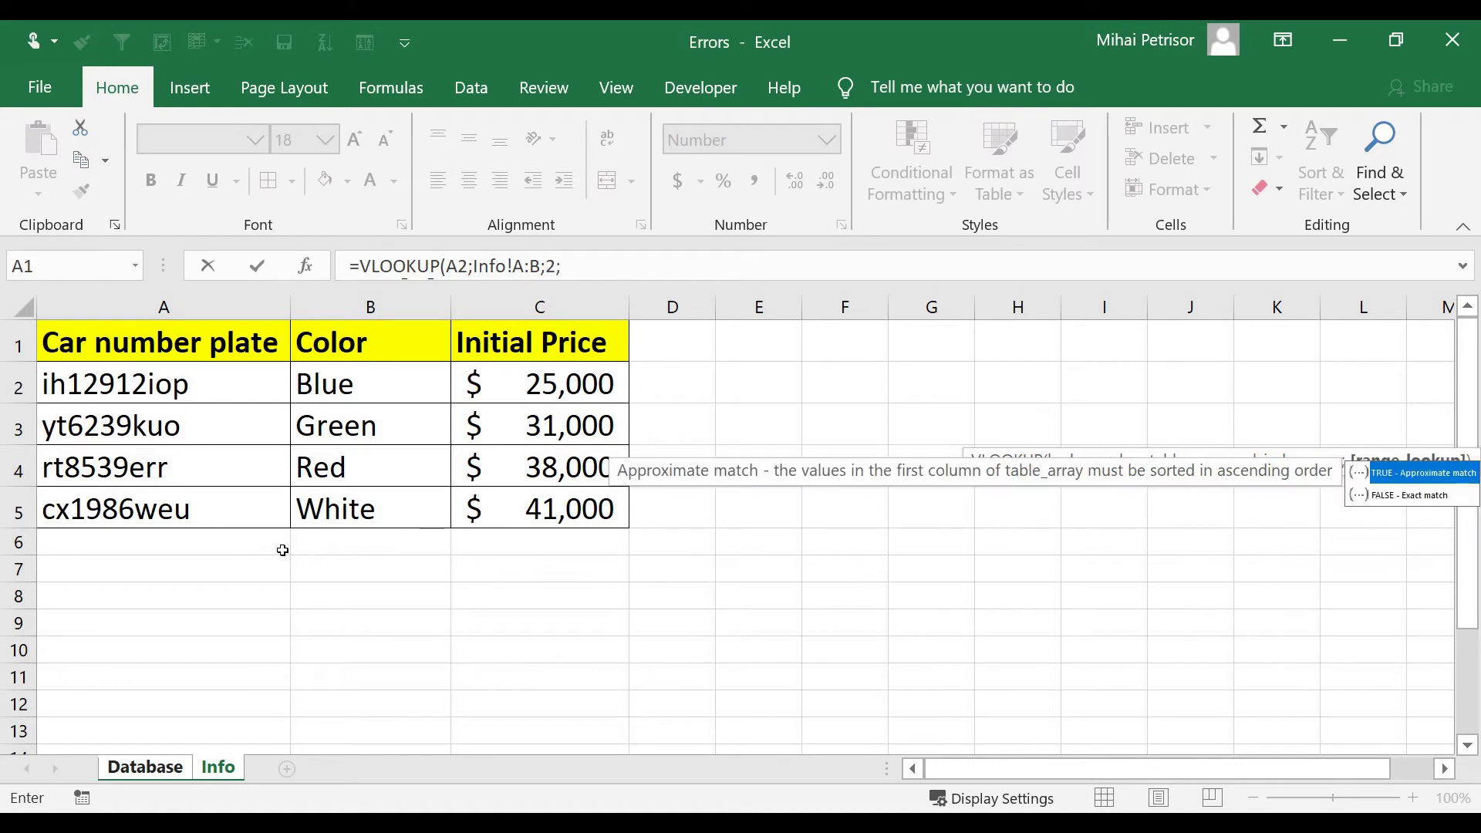
type("0)")
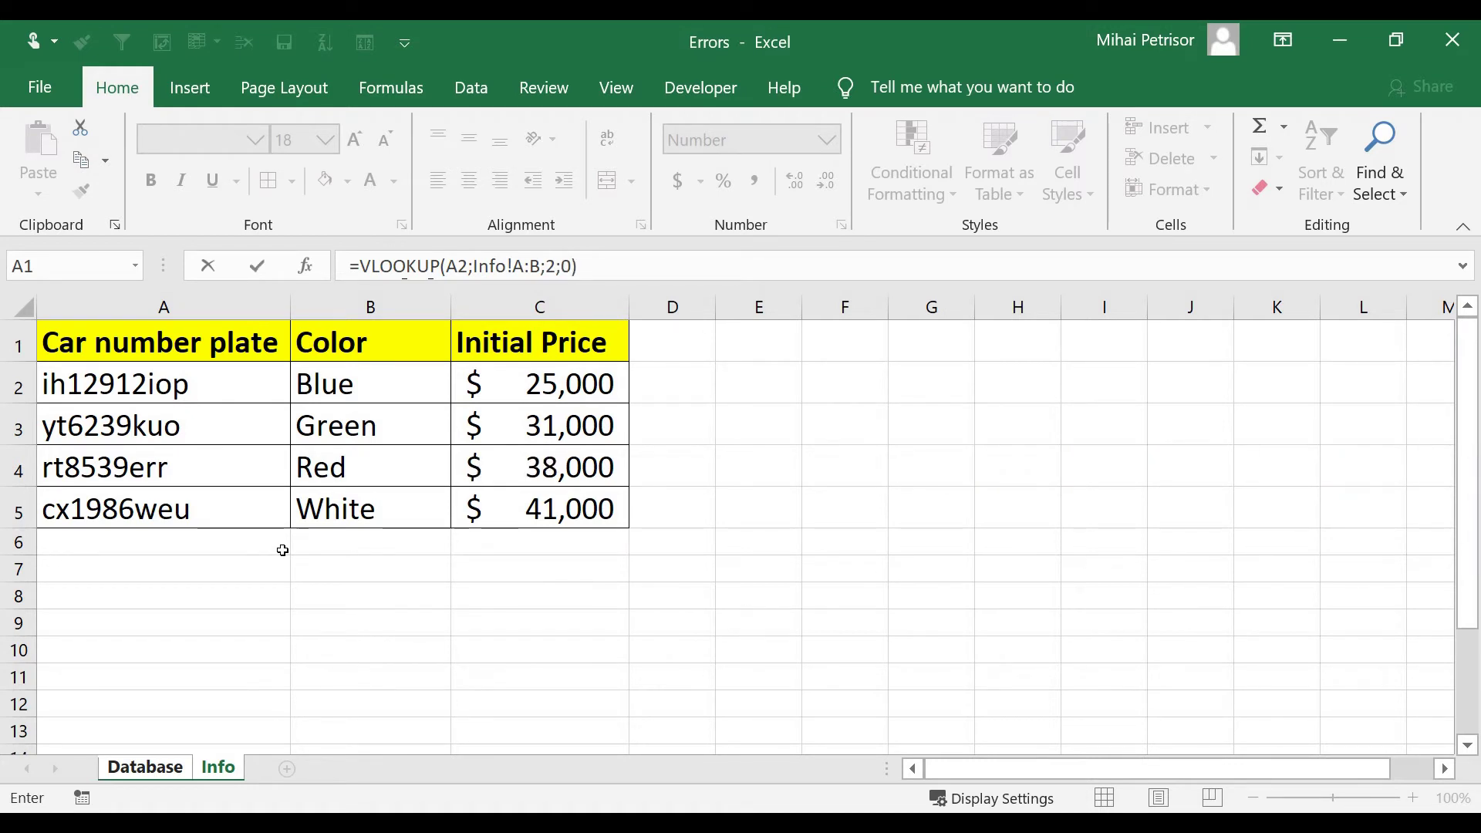
key("Return")
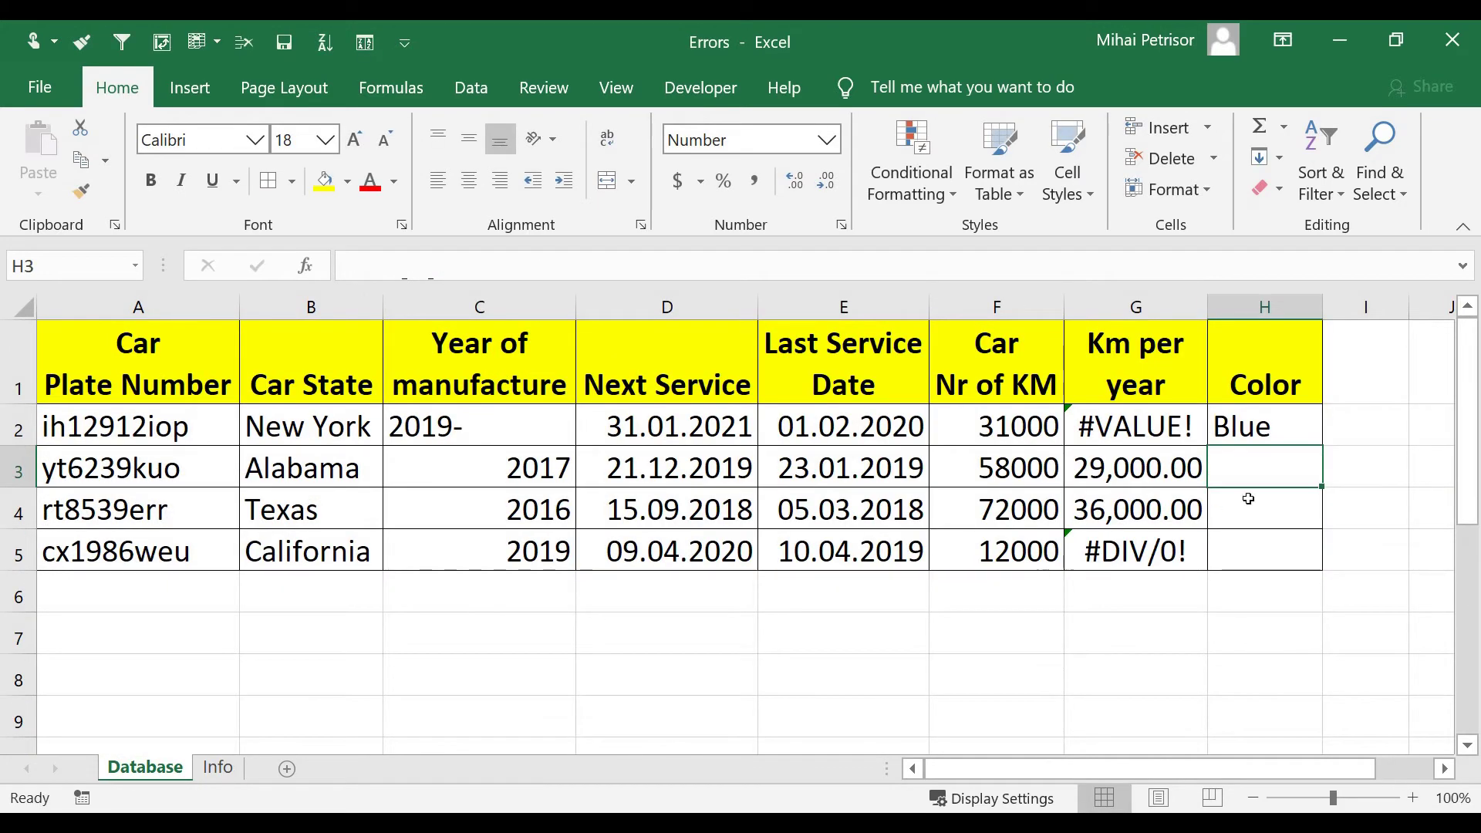
left_click(1283, 441)
left_click_drag(1322, 446, 1317, 557)
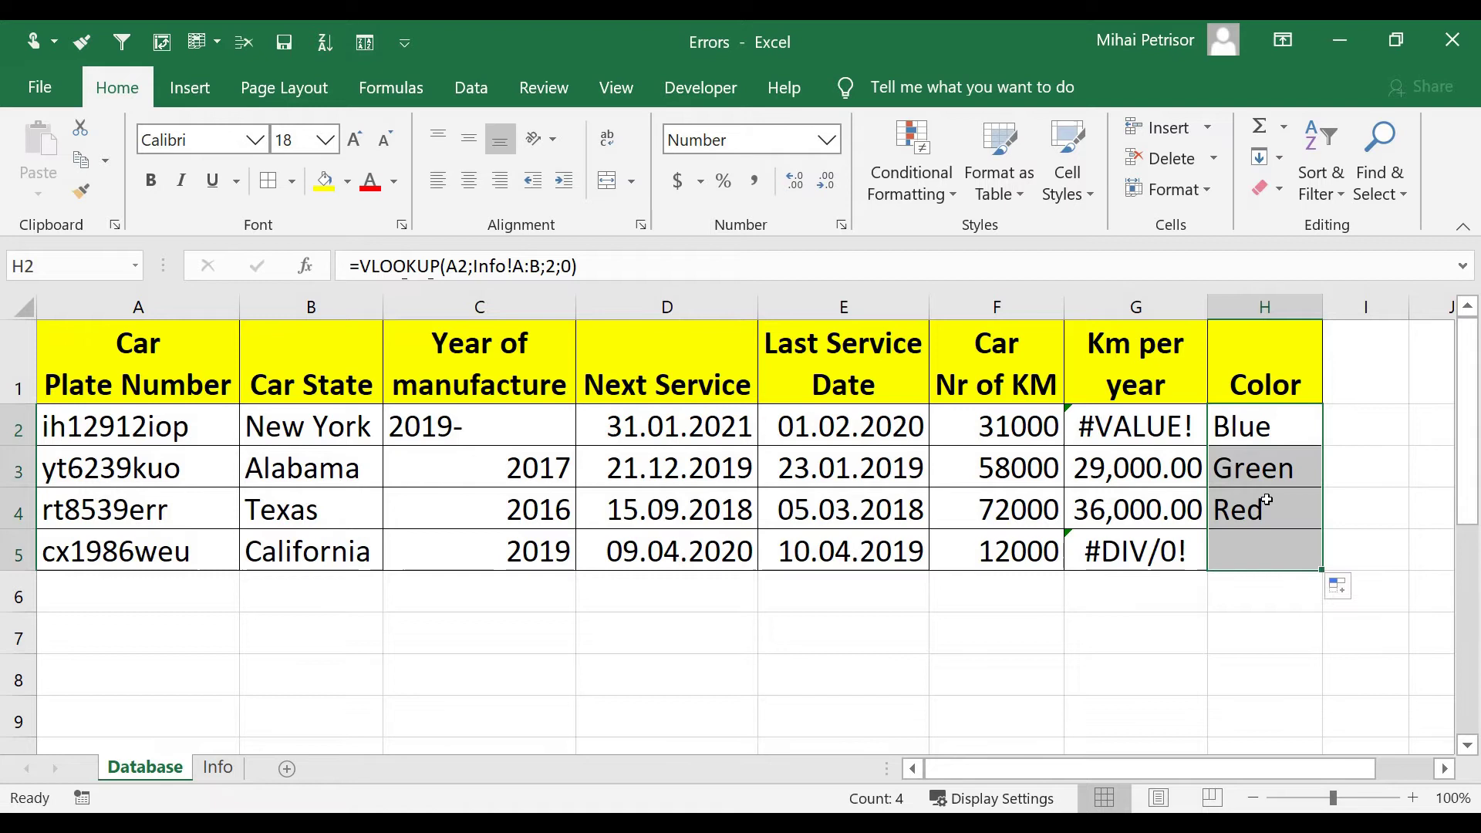
Misspell the function name in the H2 formula as VLOKUP and widen column H slightly
left_click(1267, 424)
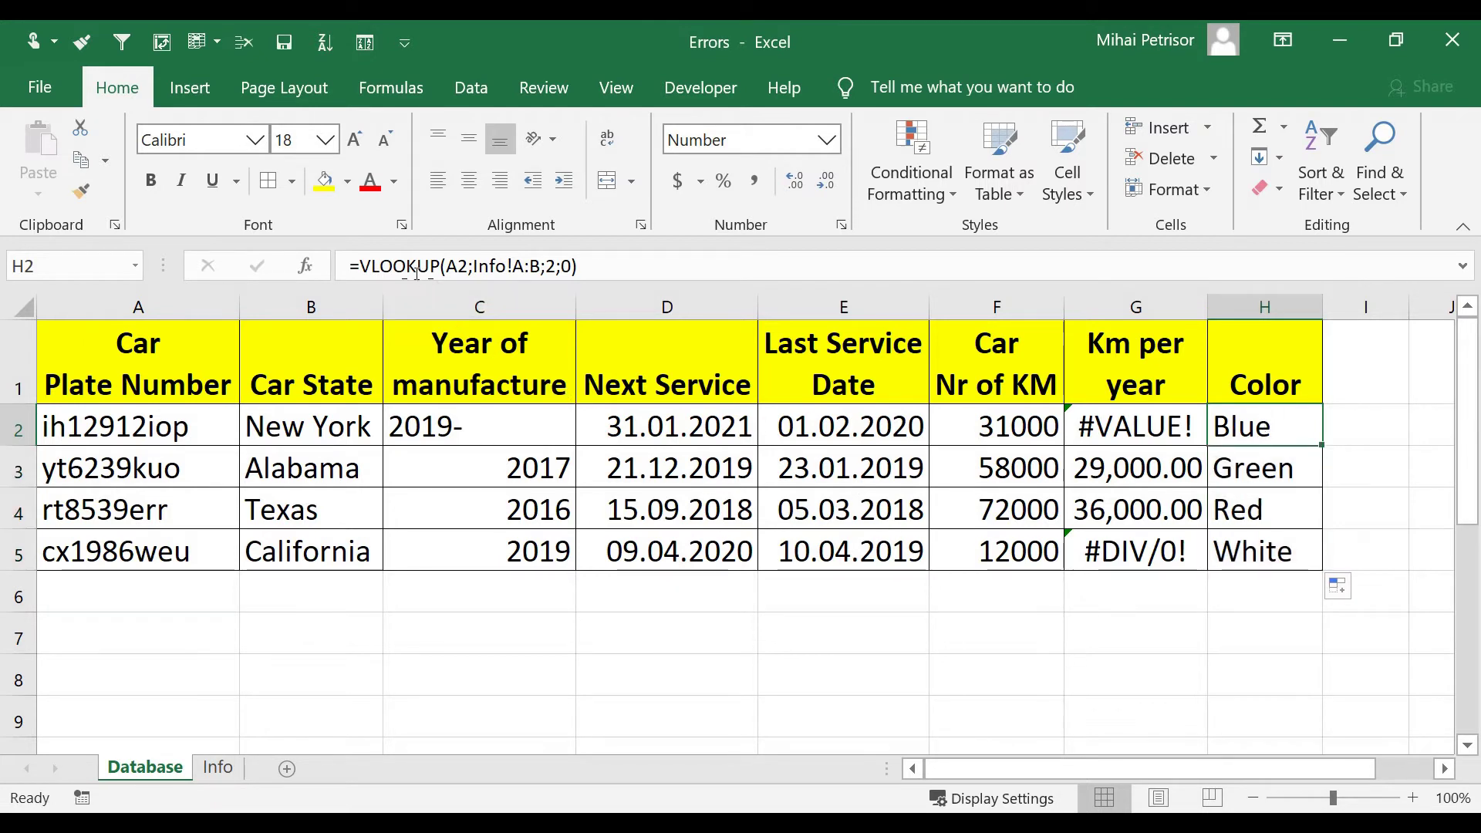
left_click(406, 266)
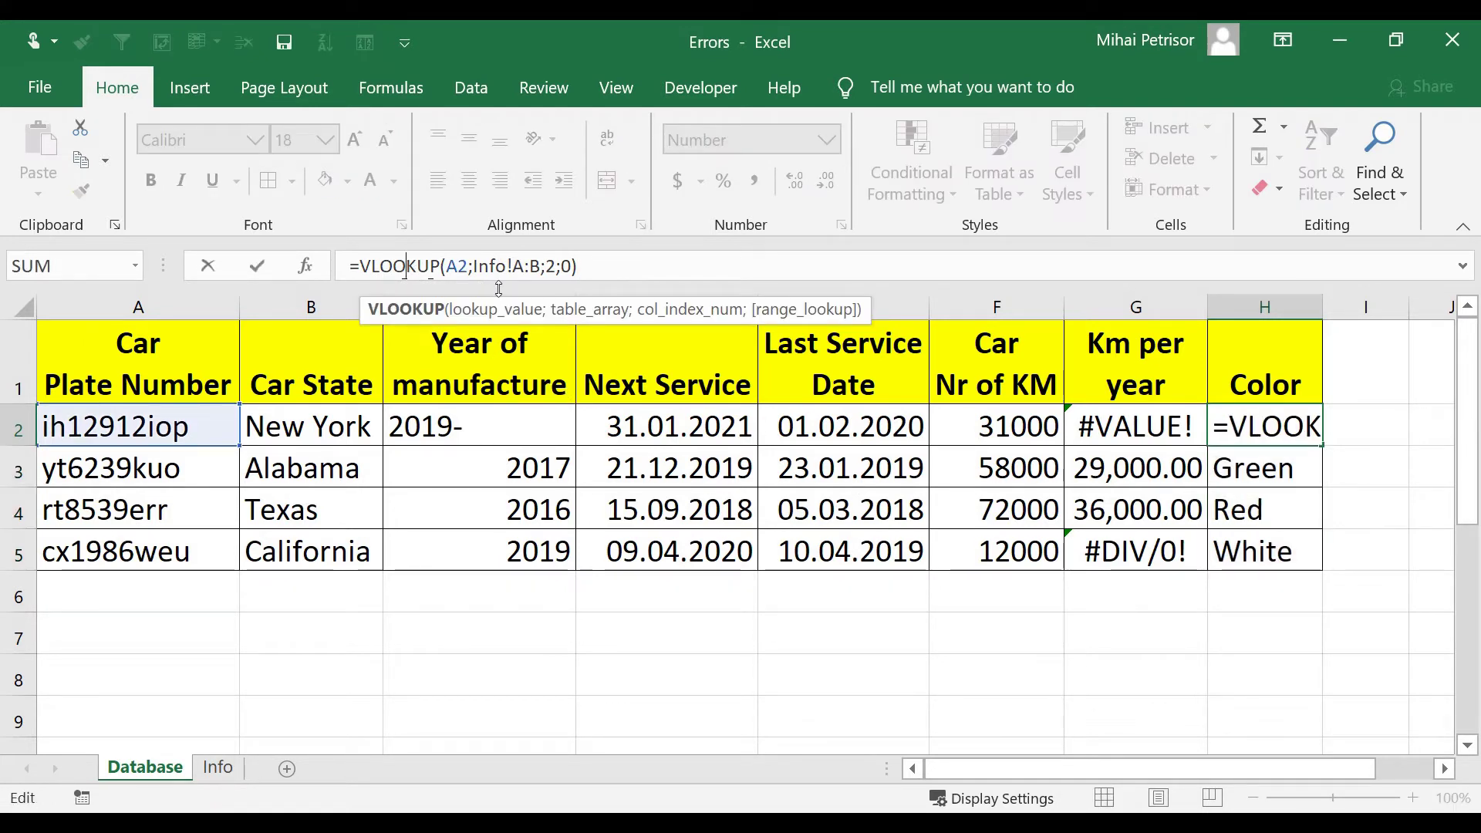
key("BackSpace")
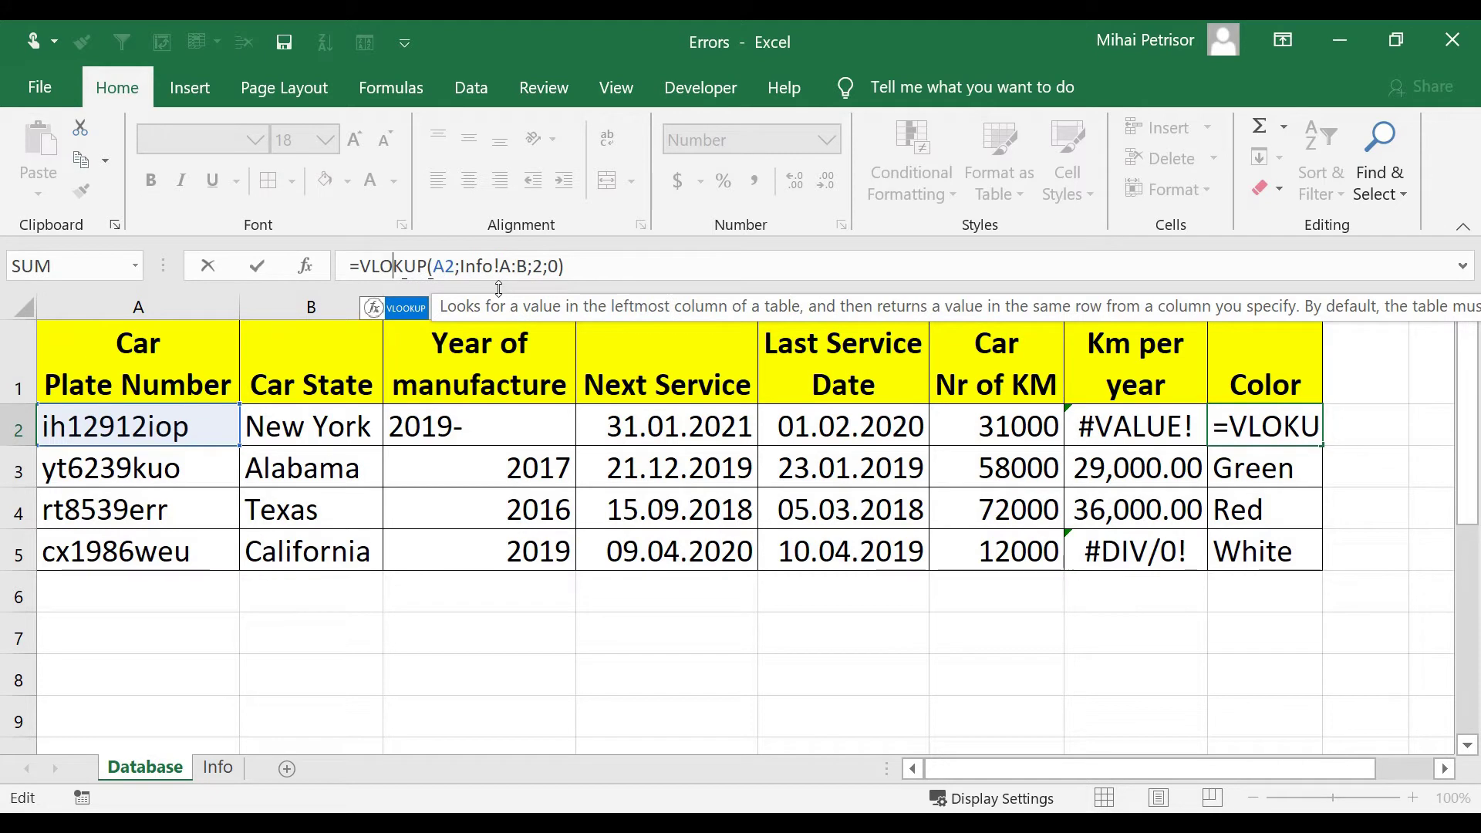
key("Return")
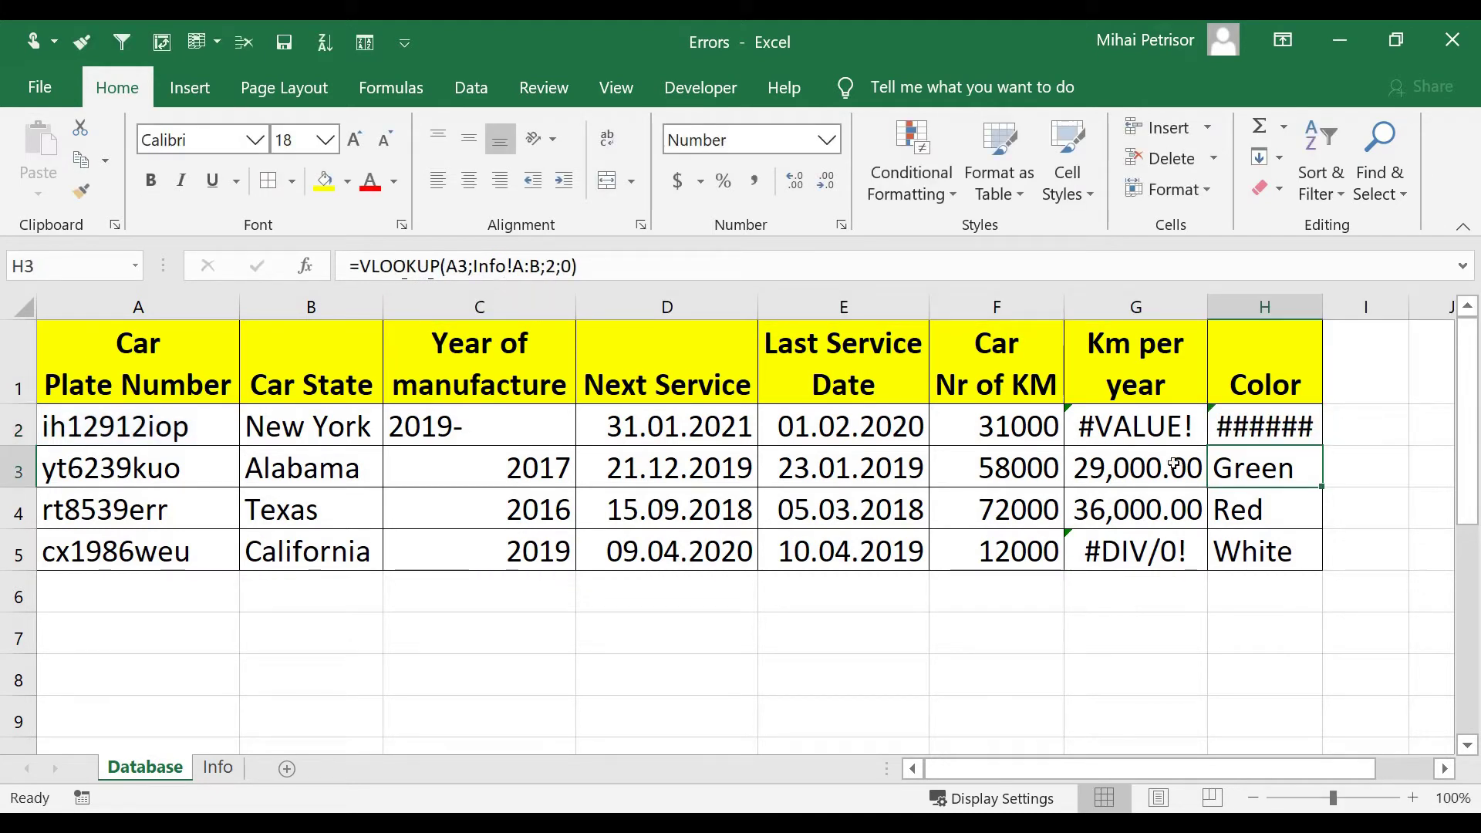
left_click_drag(1334, 307, 1346, 307)
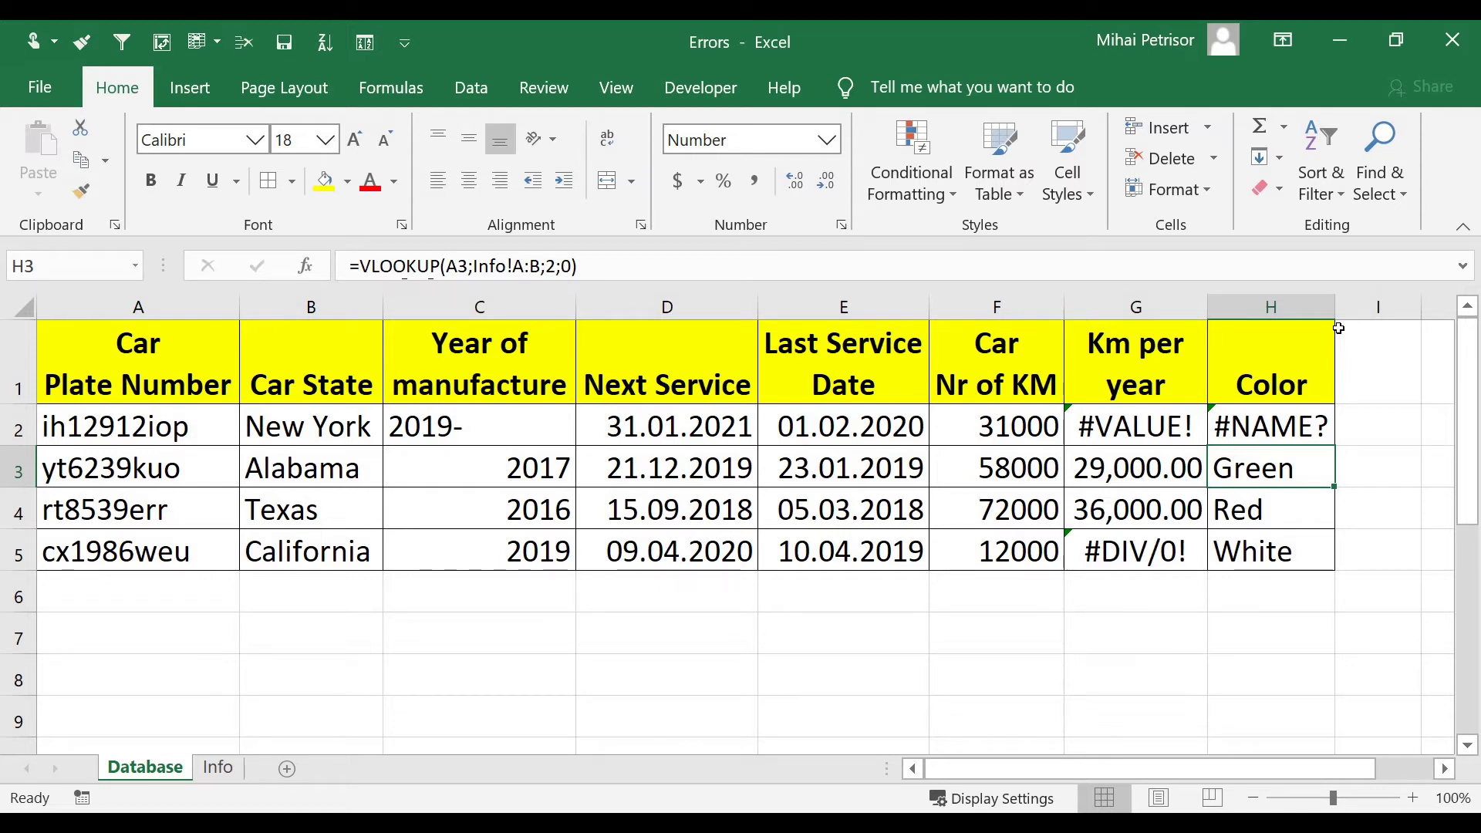
Correct the misspelled function name in the H2 formula to VLOOKUP
key("Up")
key("F2")
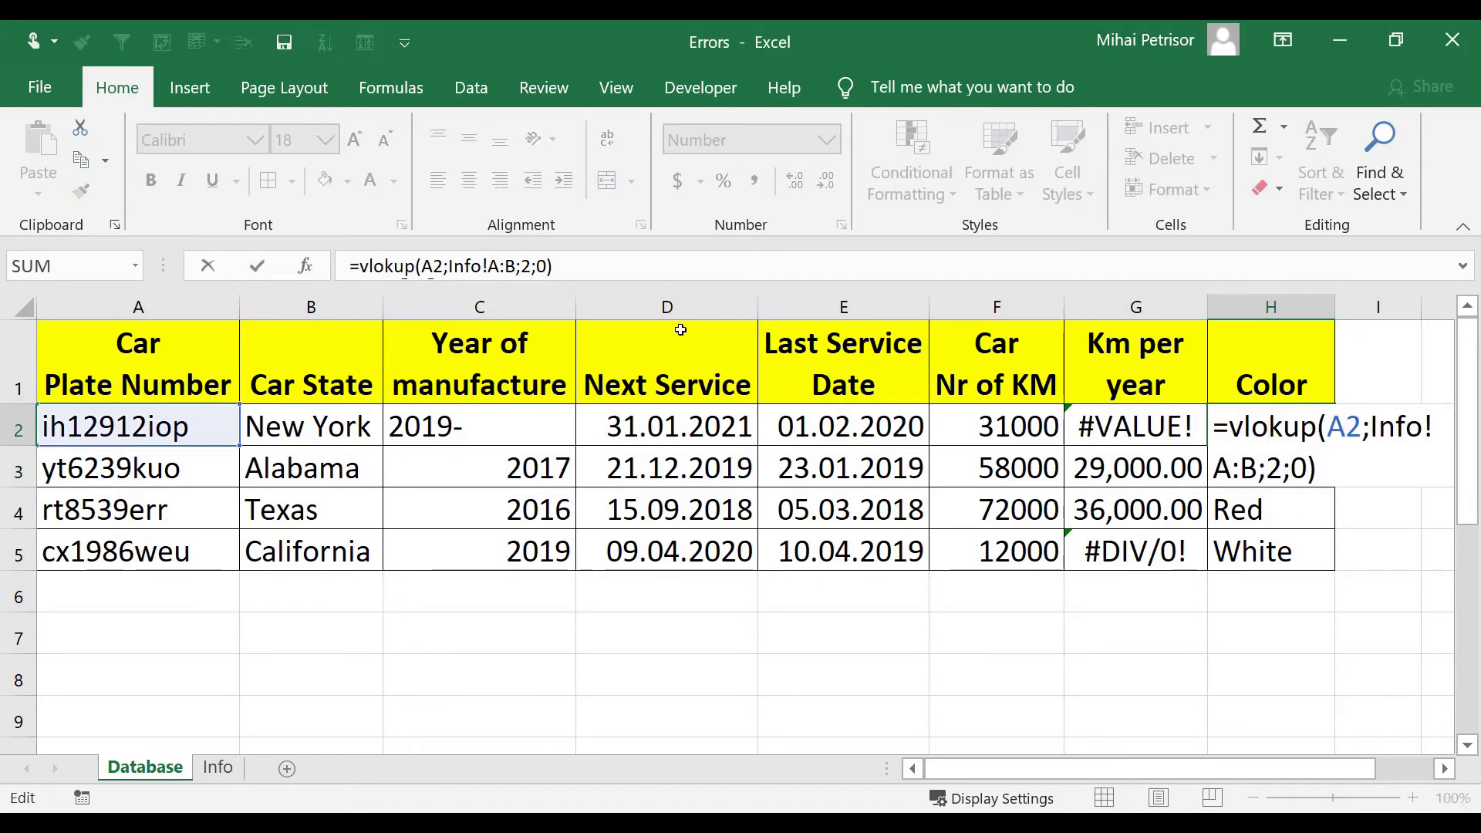
left_click(386, 265)
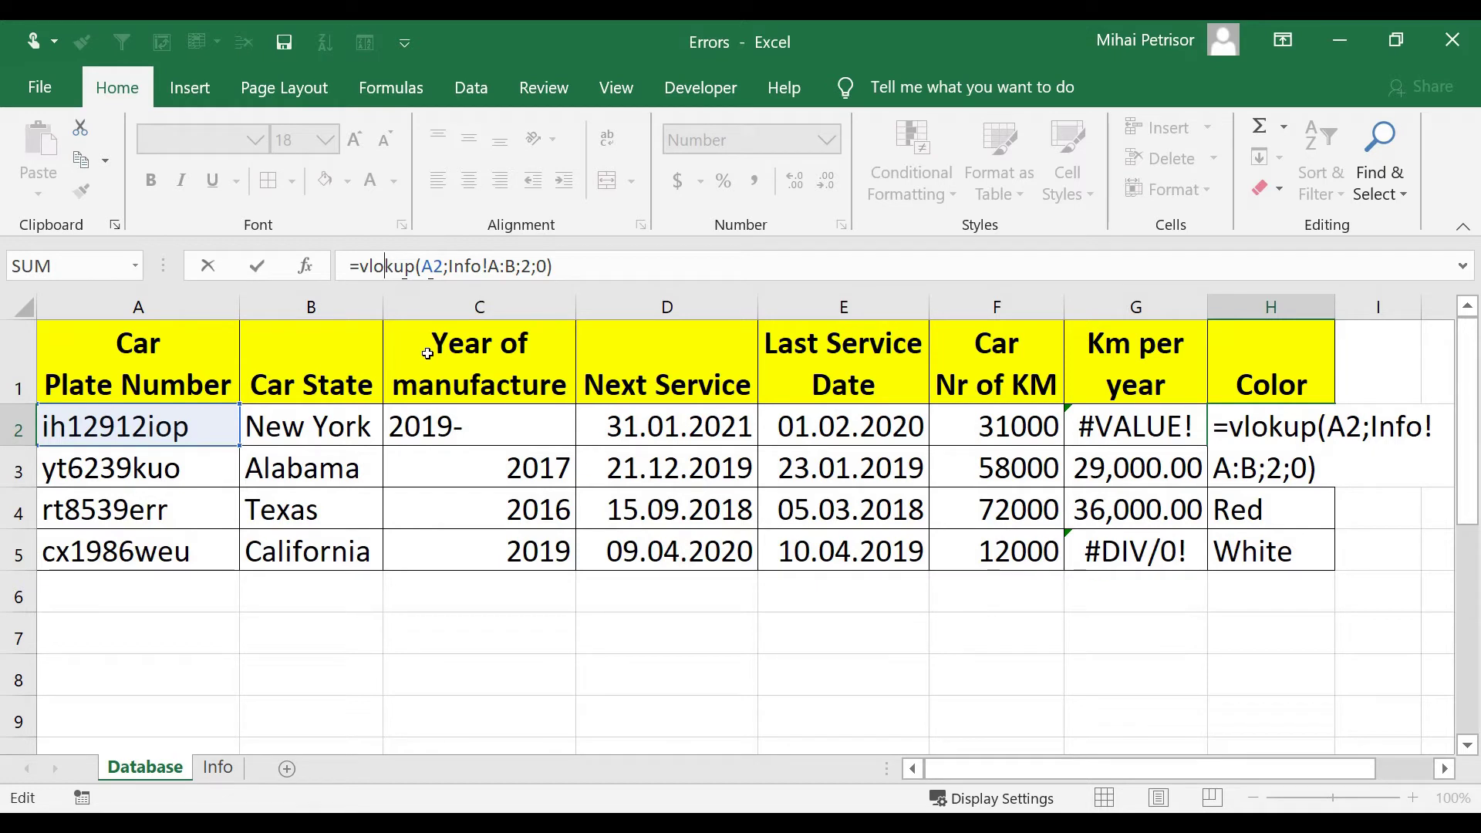
type("o")
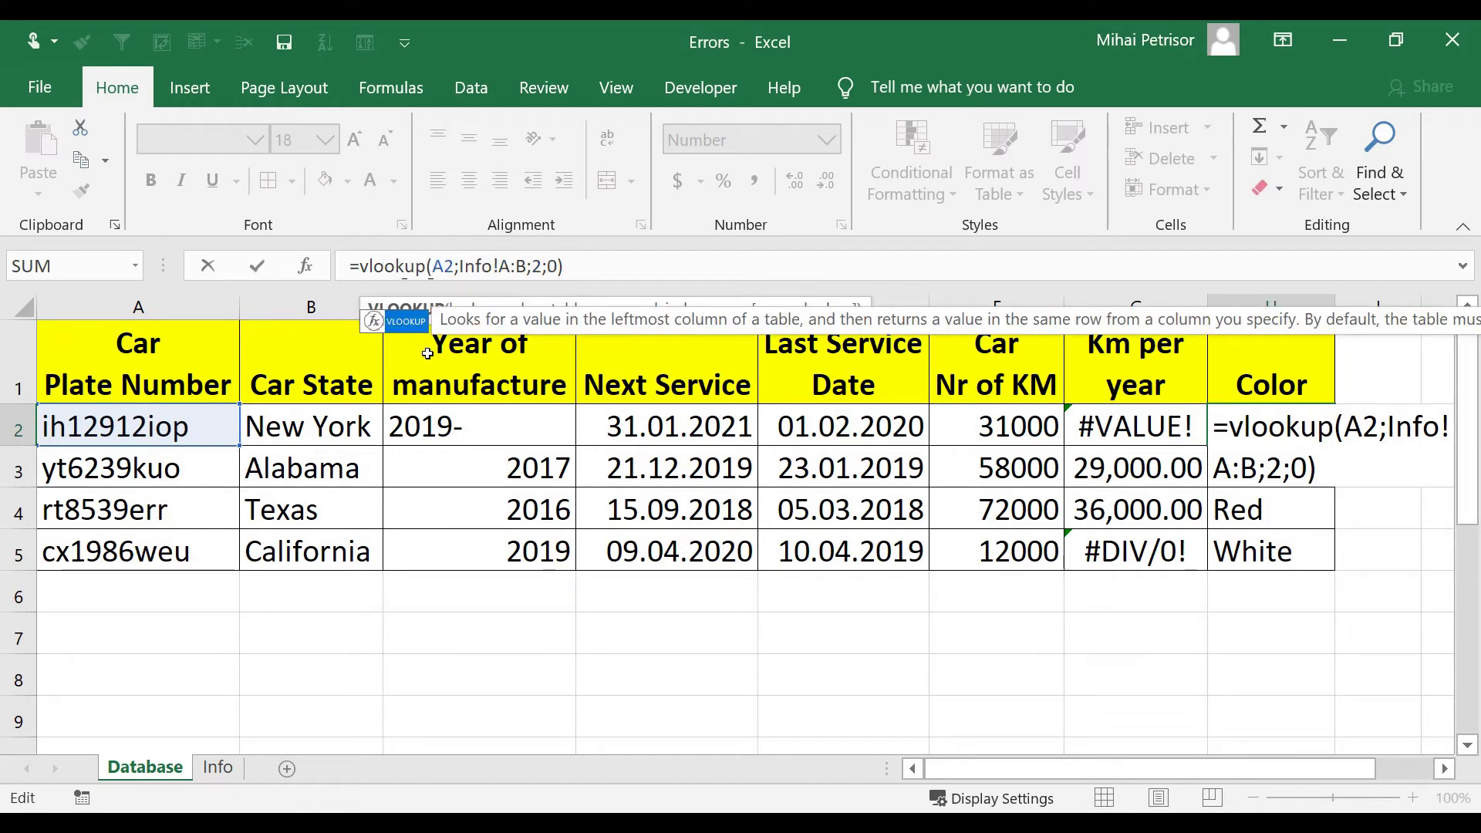
key("Return")
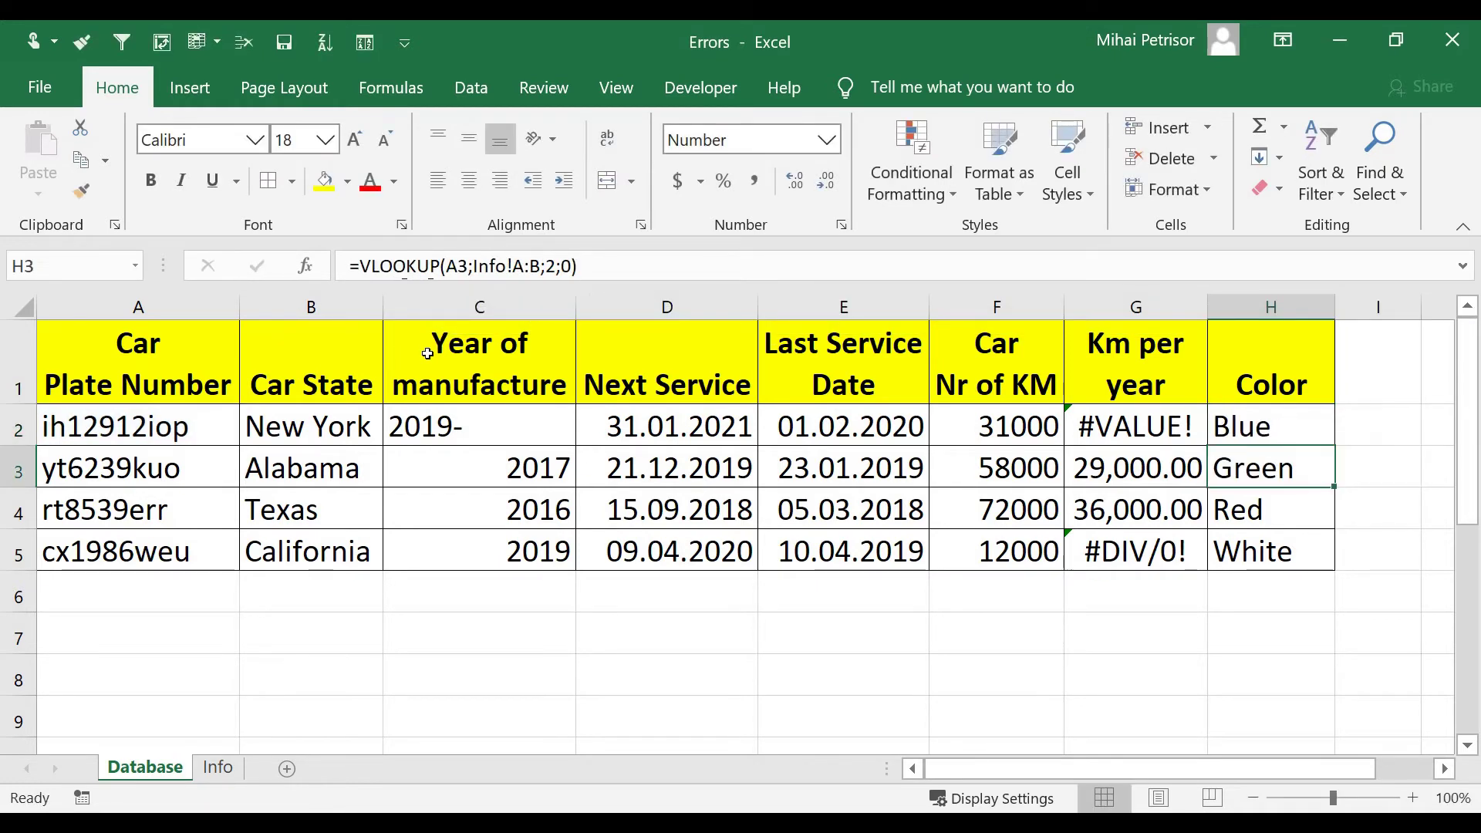
Undo the function name correction in H2 and compare its formula with the one in H3
left_click(1302, 428)
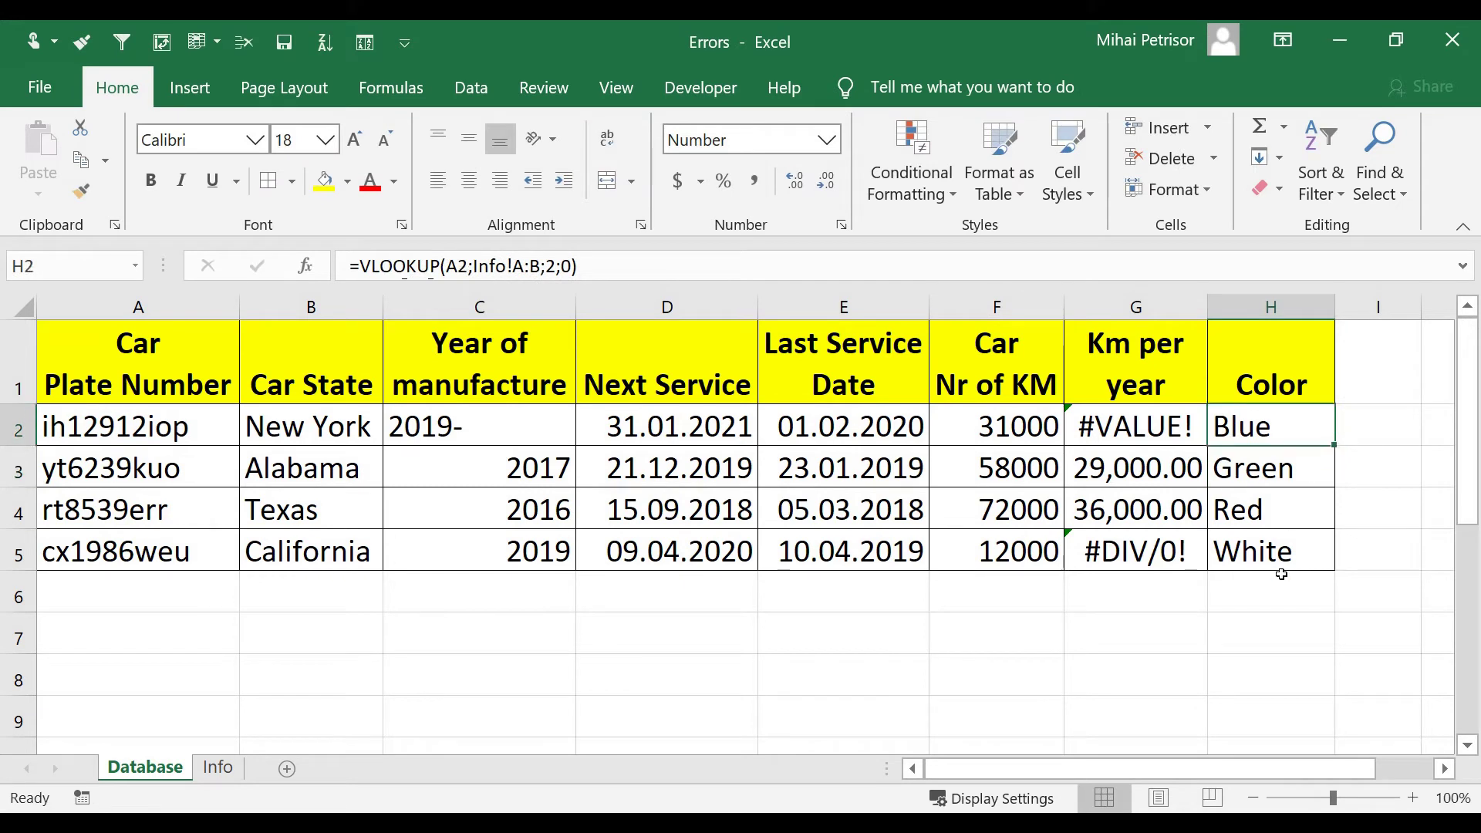
left_click(1277, 475)
left_click(1272, 434)
left_click(1270, 463)
left_click(1307, 431)
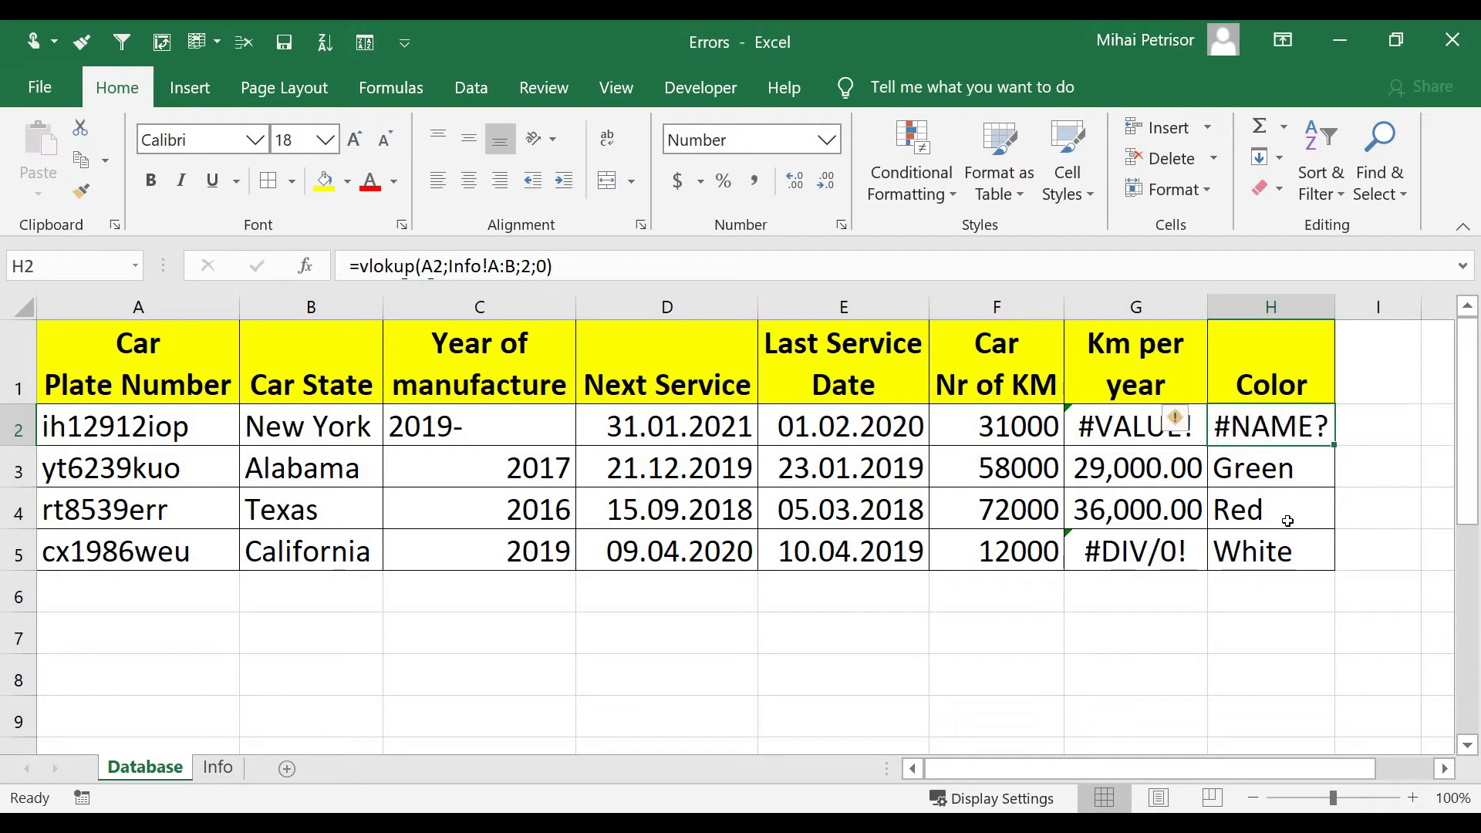
left_click(1286, 470)
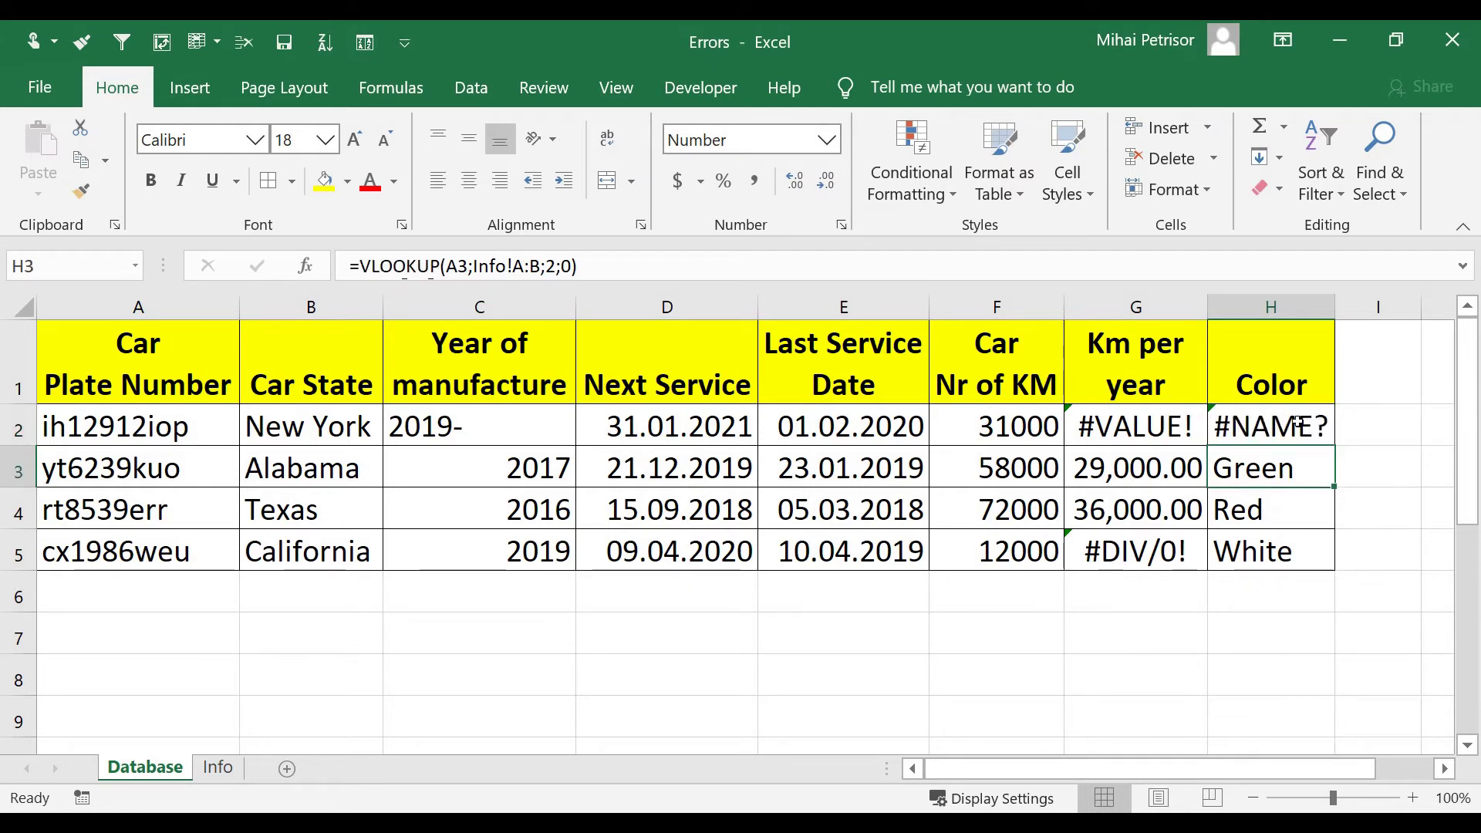
key("Up")
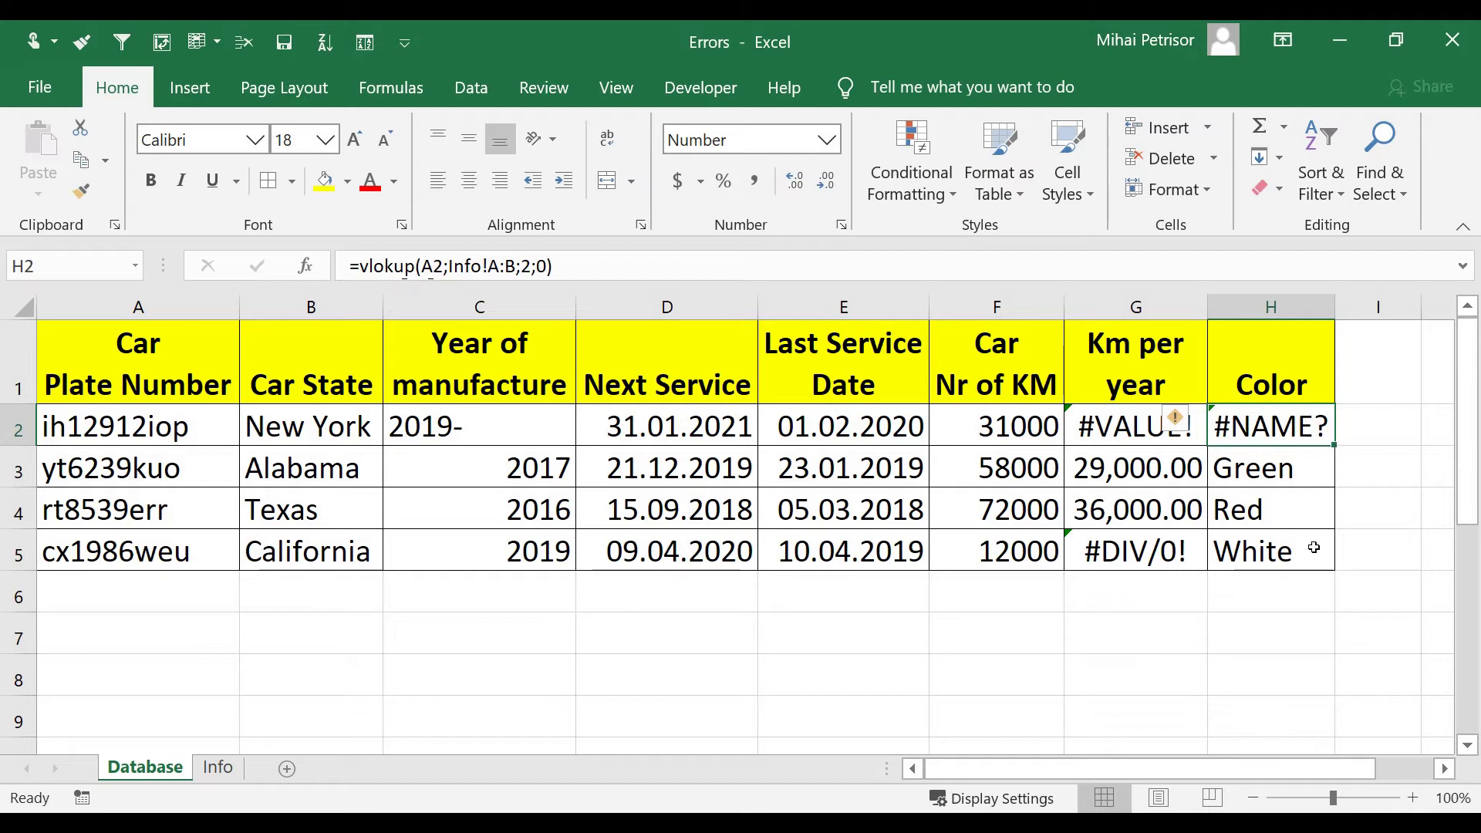
left_click(1281, 472)
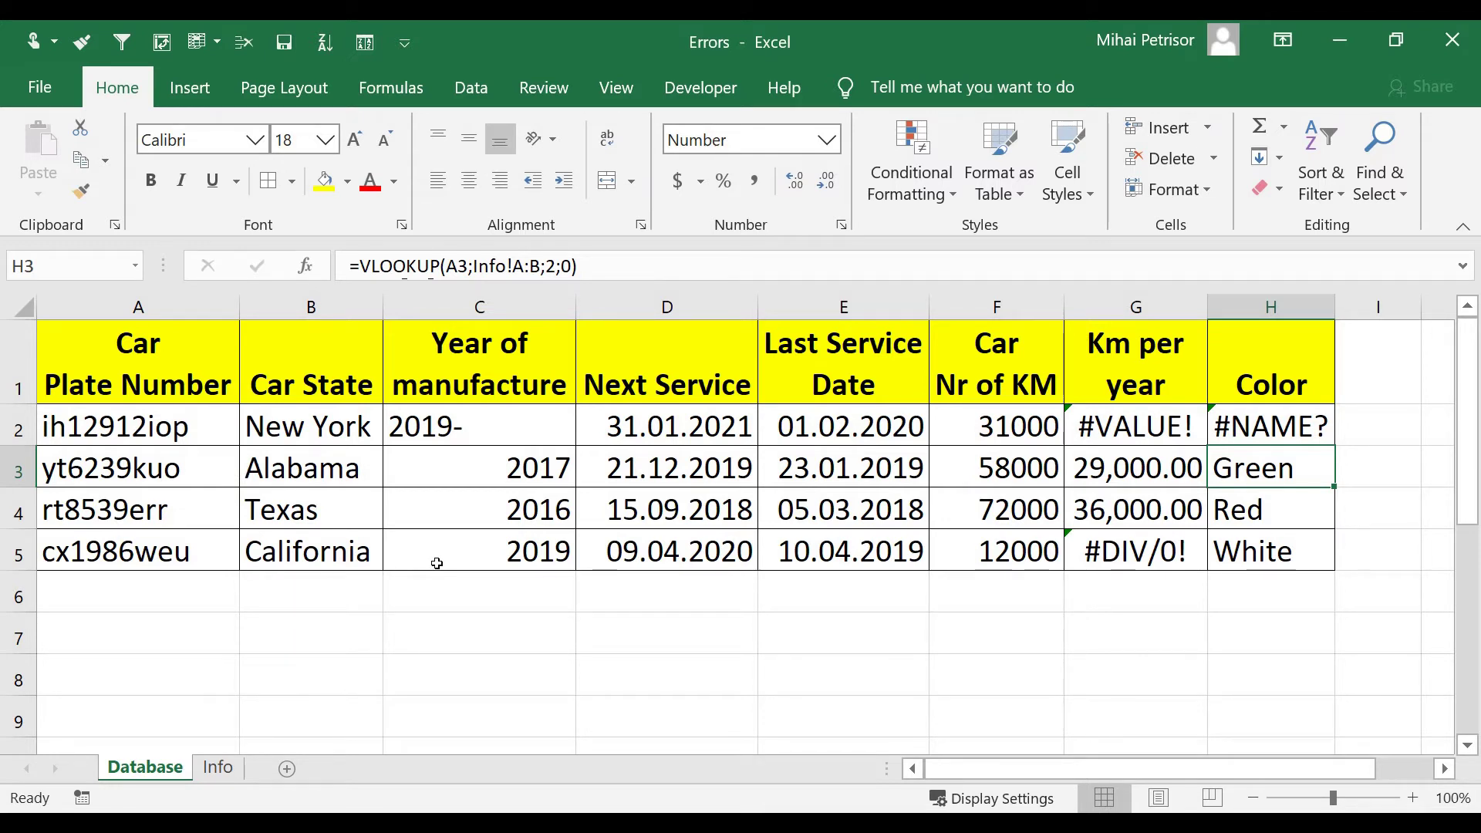
Compare the plate numbers on the Database sheet with the plate and color columns A:B on the Info sheet
left_click(222, 767)
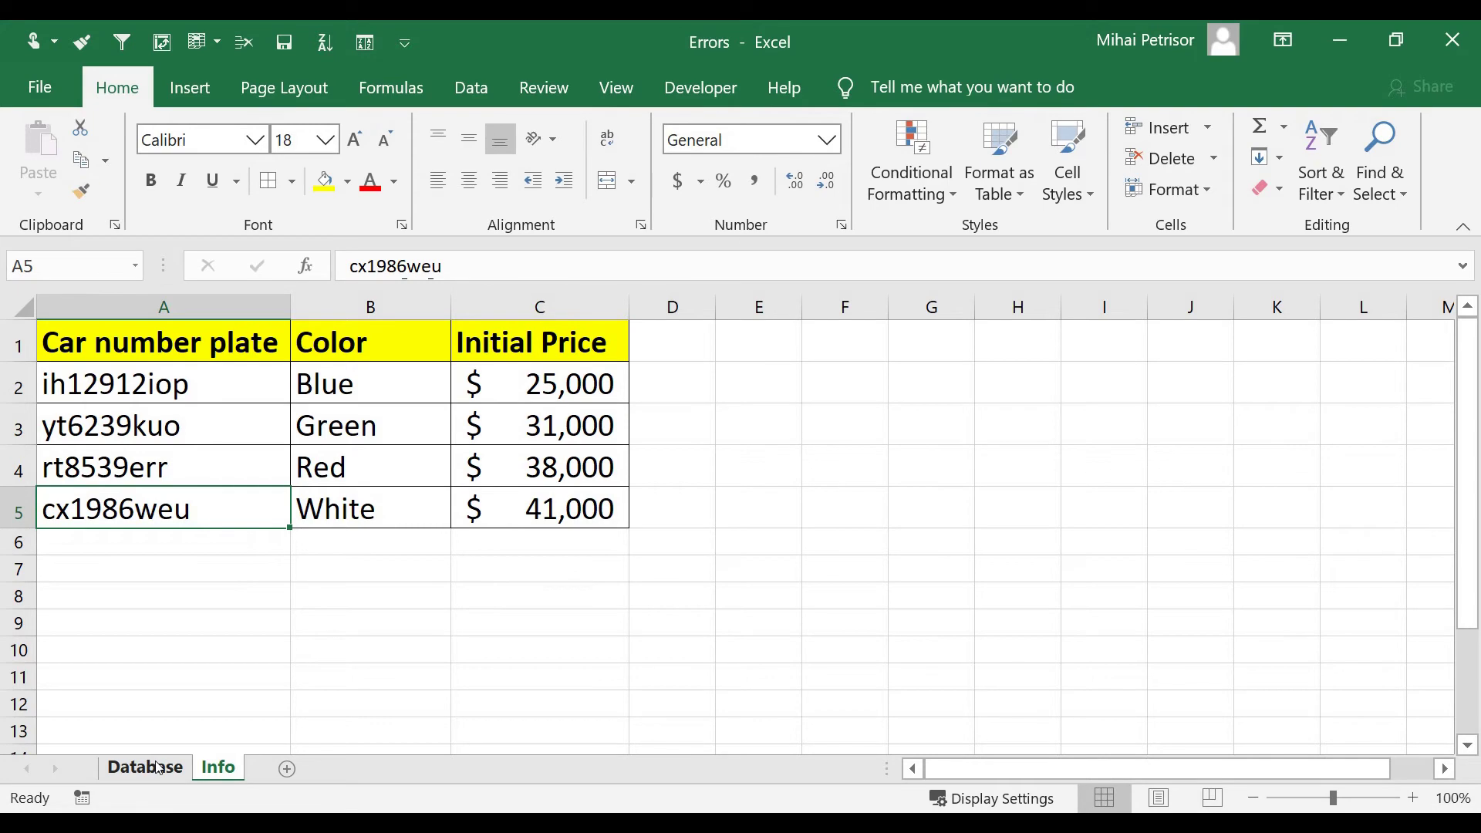
left_click(157, 767)
left_click_drag(191, 370, 163, 551)
left_click(218, 767)
left_click_drag(259, 309, 367, 304)
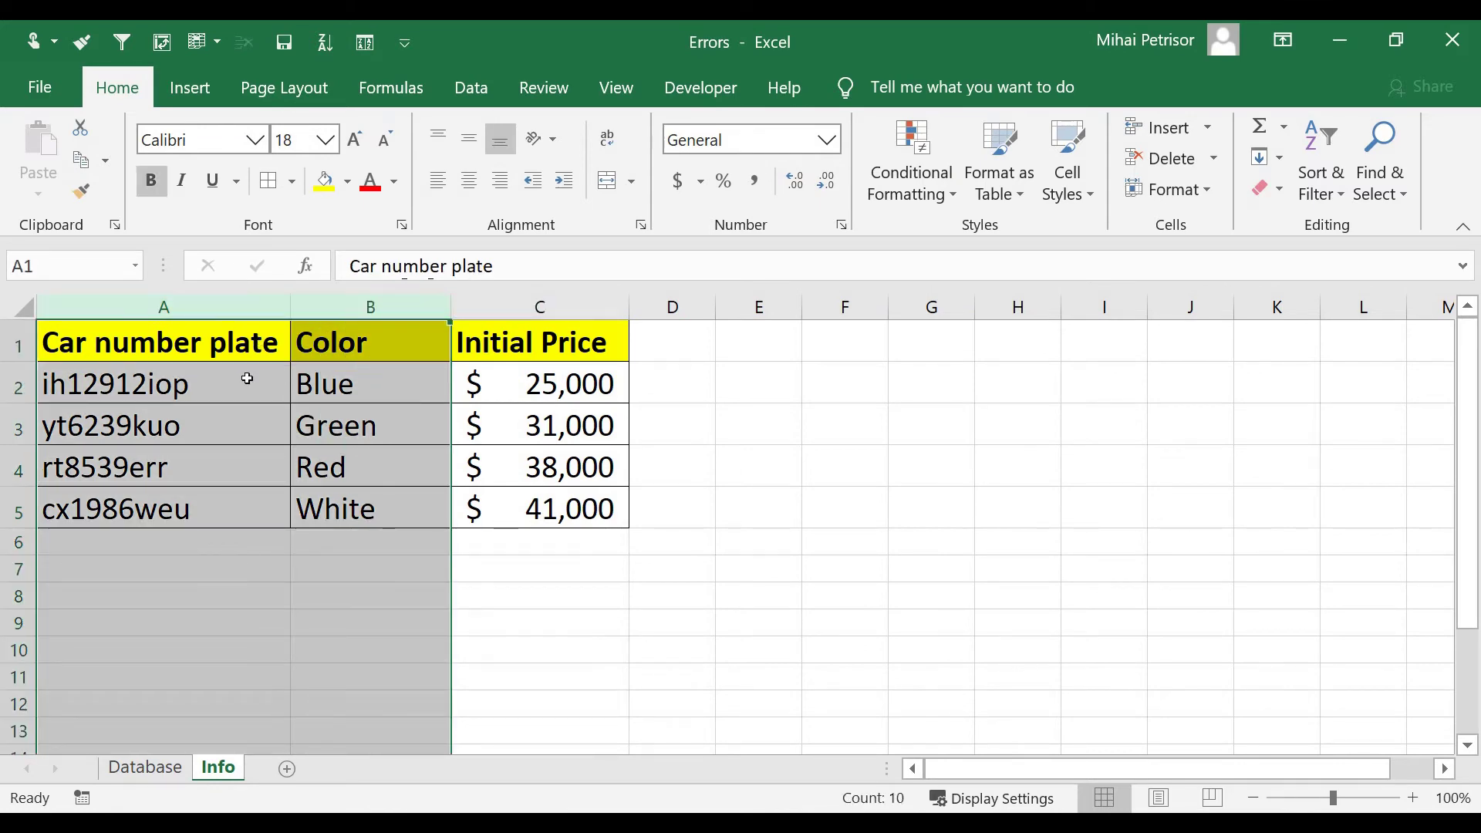
left_click(244, 380)
left_click(145, 766)
left_click(1361, 435)
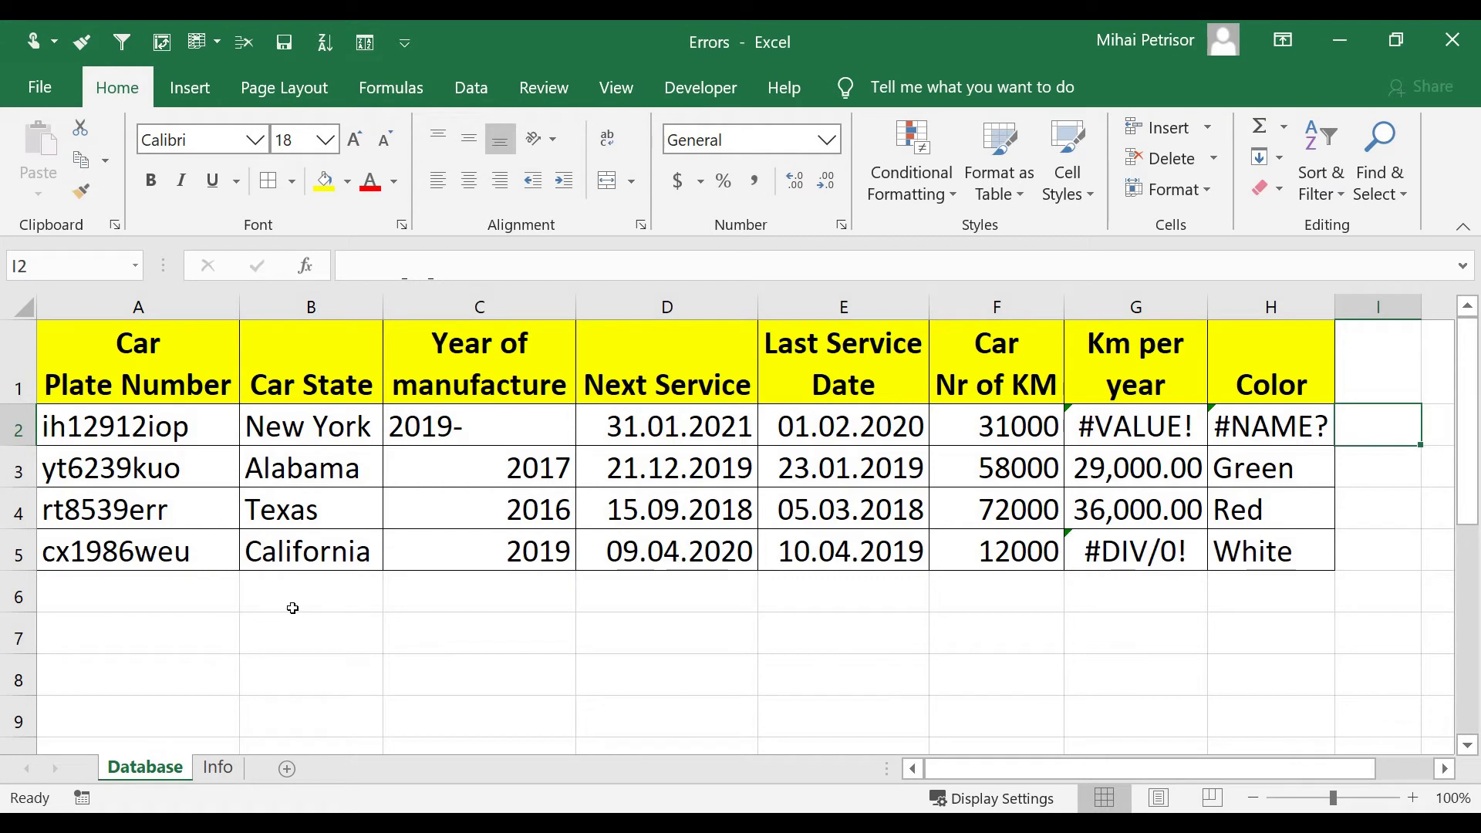
Replace the final letter o of the plate number in A3 on the Database sheet with w
left_click(197, 473)
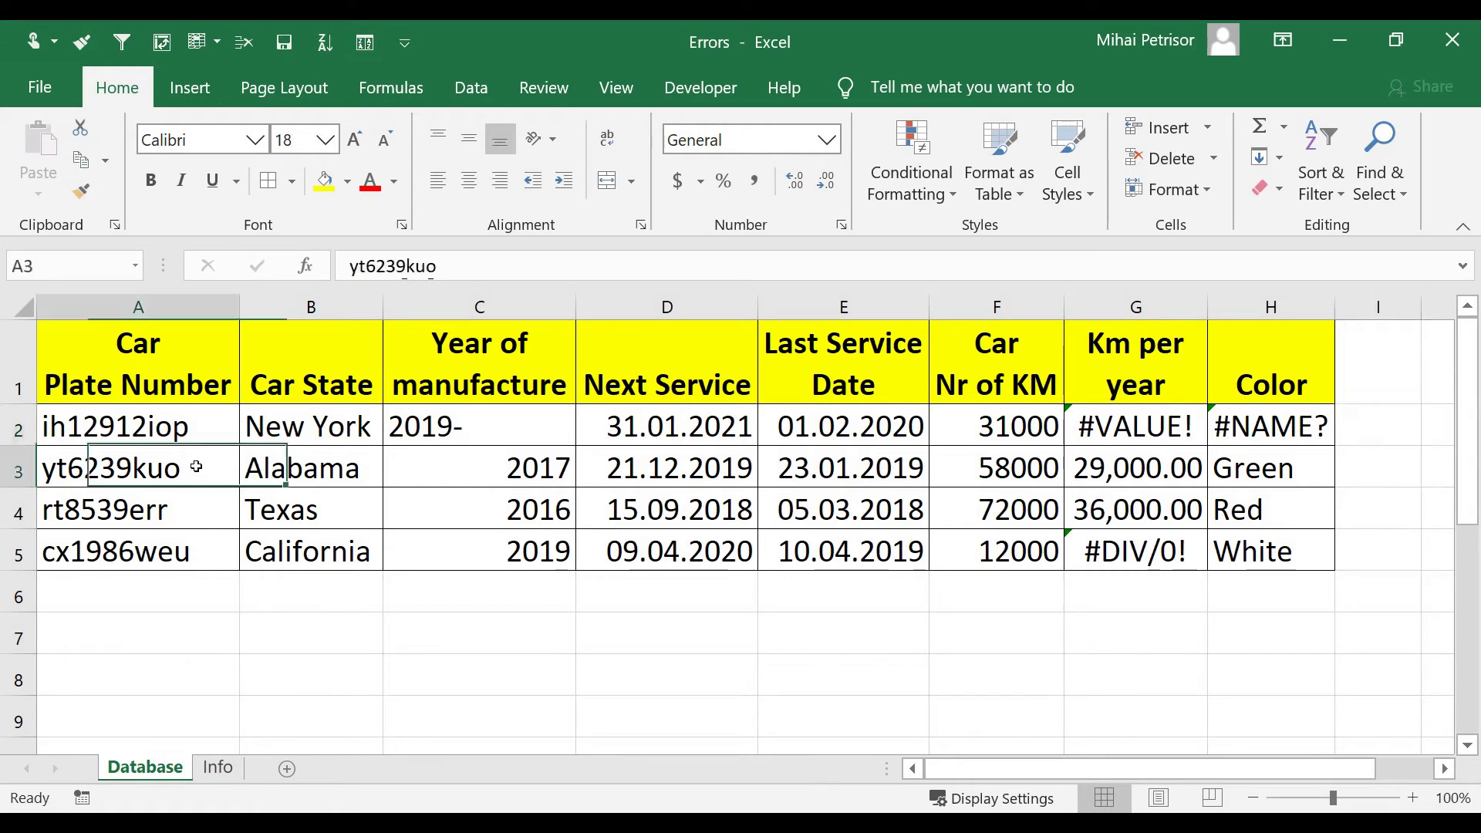
double_click(183, 465)
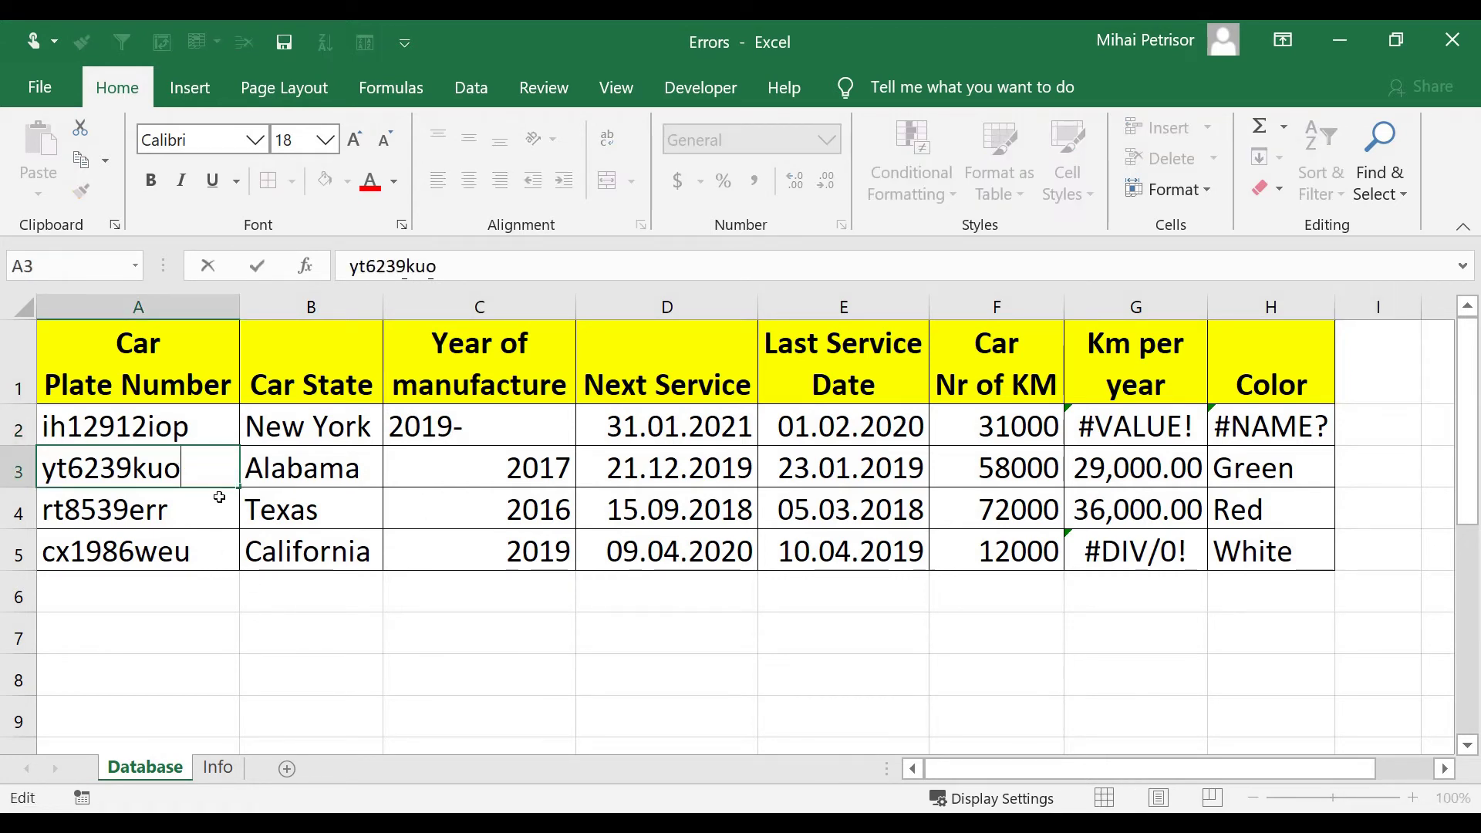
key("BackSpace")
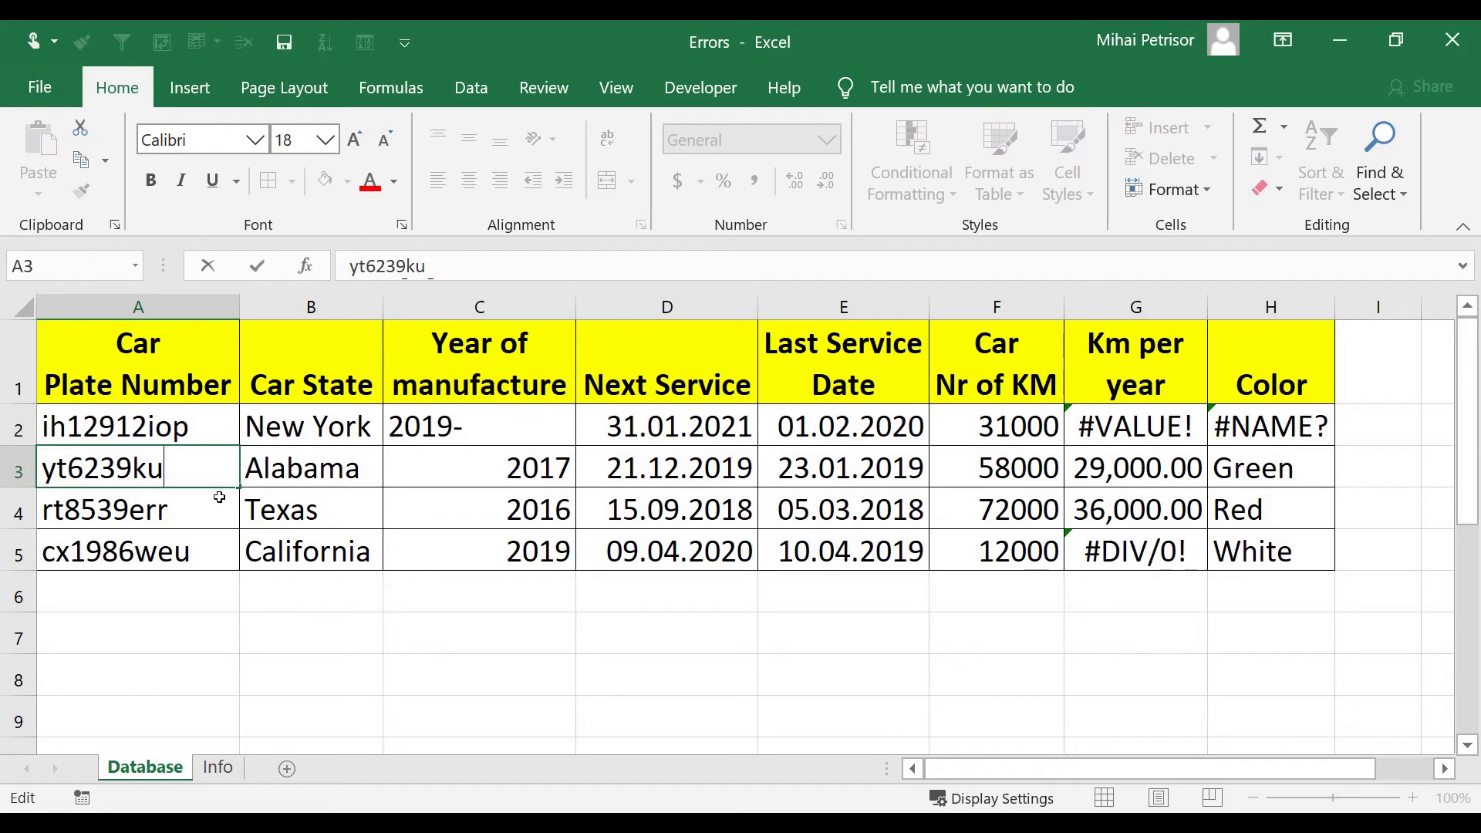
type("w")
left_click(212, 640)
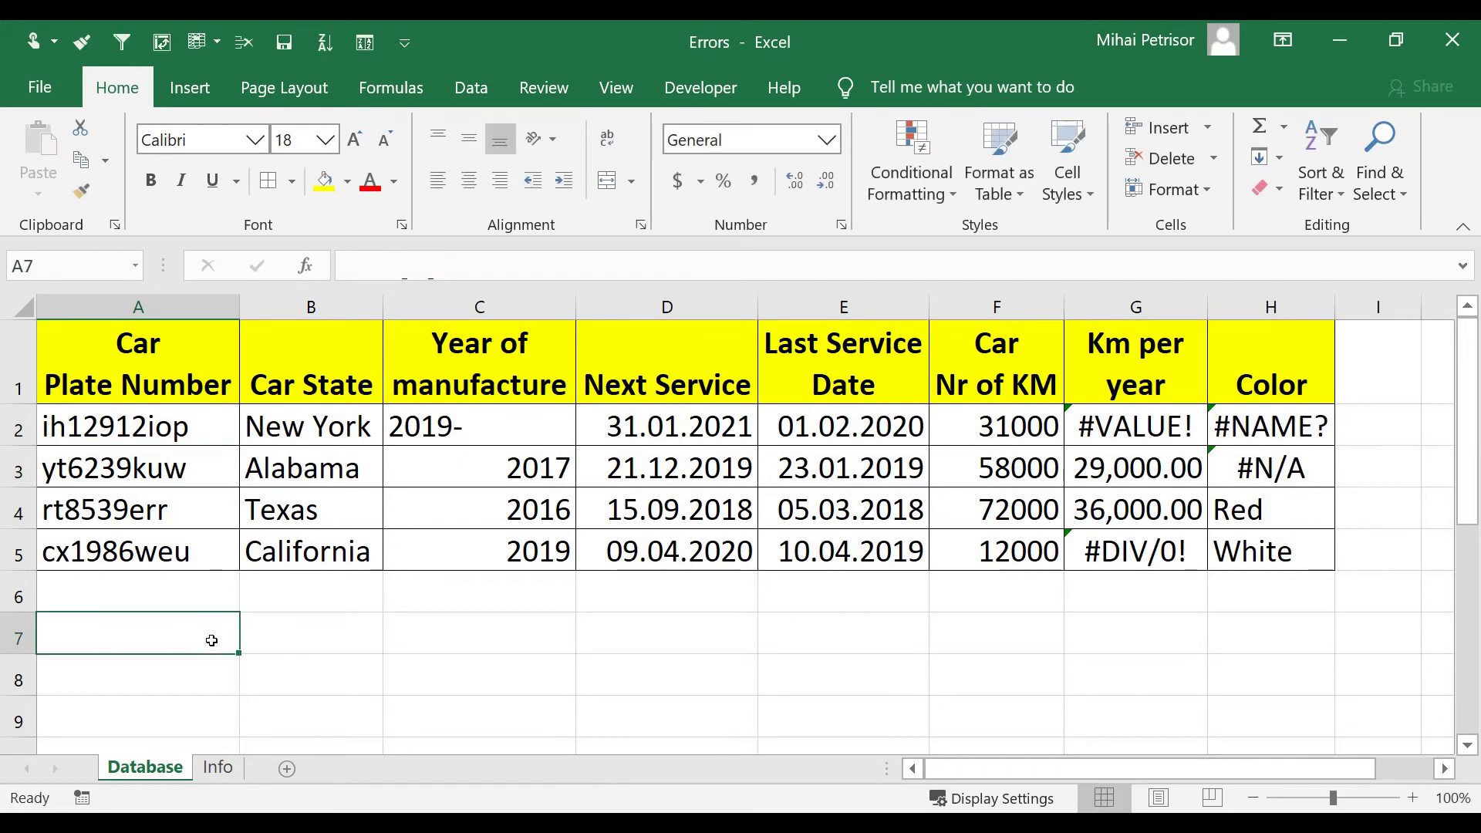
Inspect the lookup formula in H3 and the plate number in A3 that it references
left_click(1274, 467)
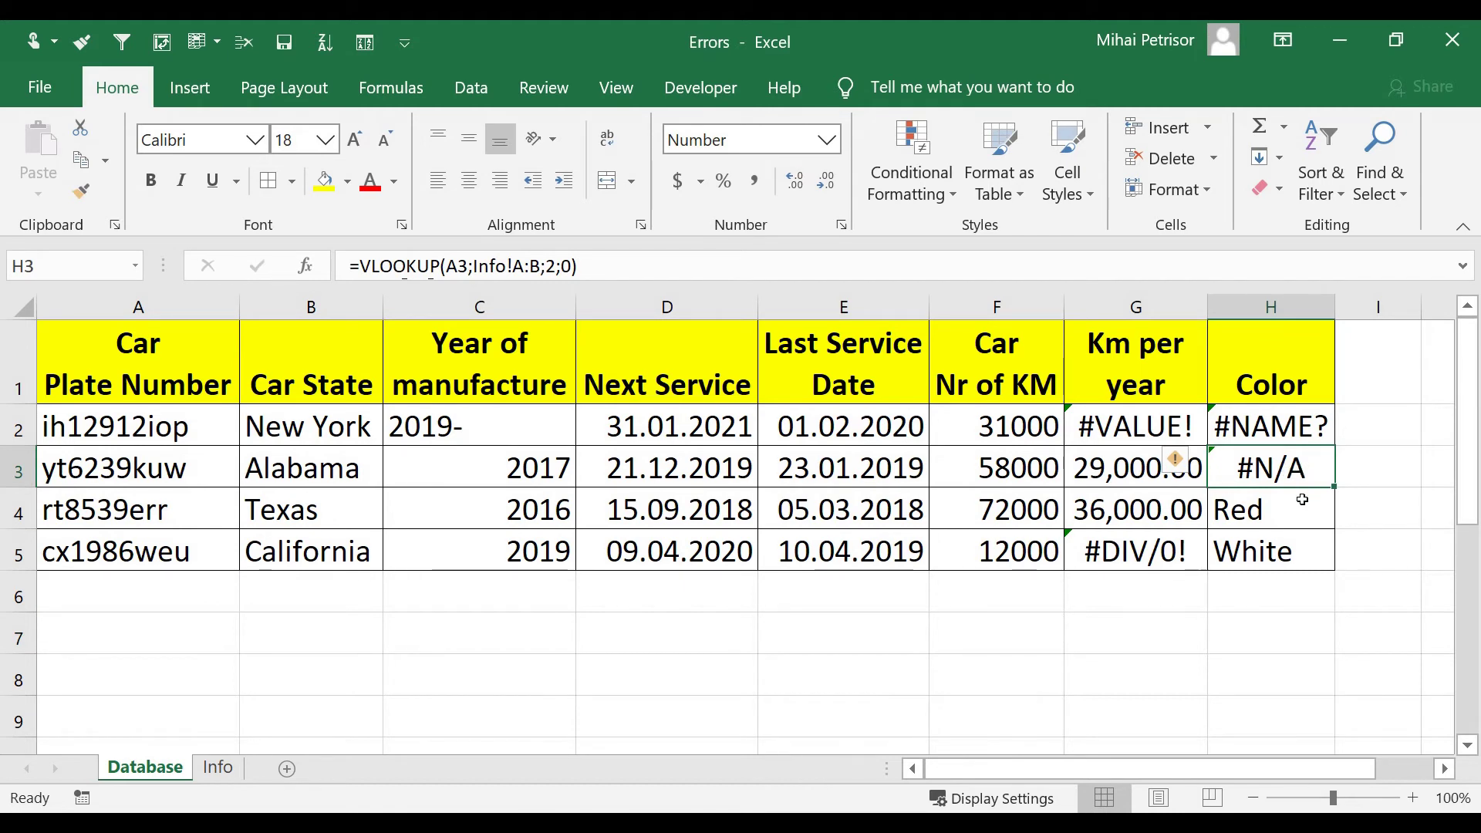
double_click(1266, 470)
left_click(116, 467)
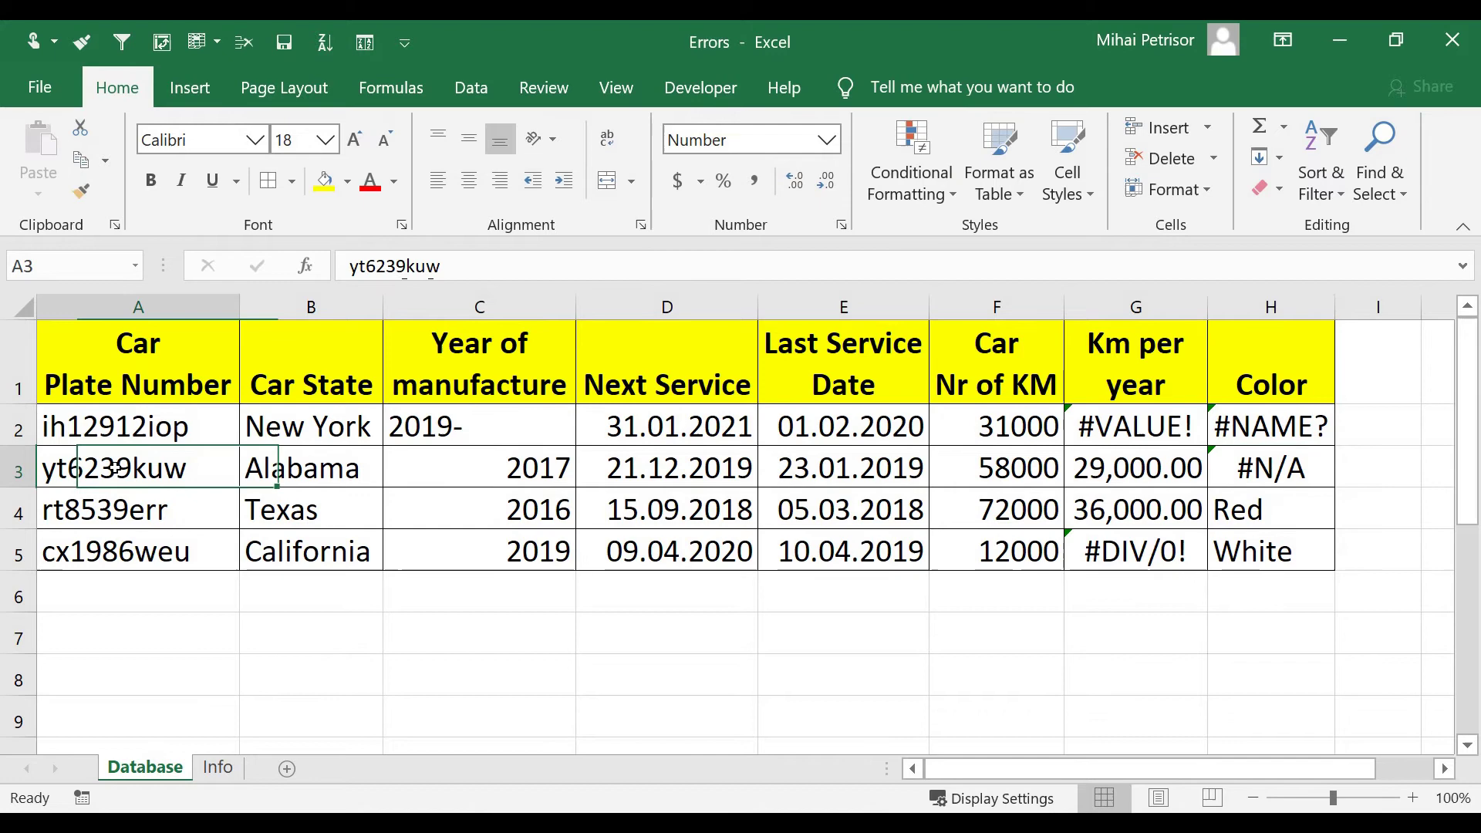
Compare the plate and color columns A:B on the Info sheet with the lookup formula in H3 on the Database sheet
left_click(230, 774)
left_click_drag(232, 307, 349, 321)
left_click(145, 768)
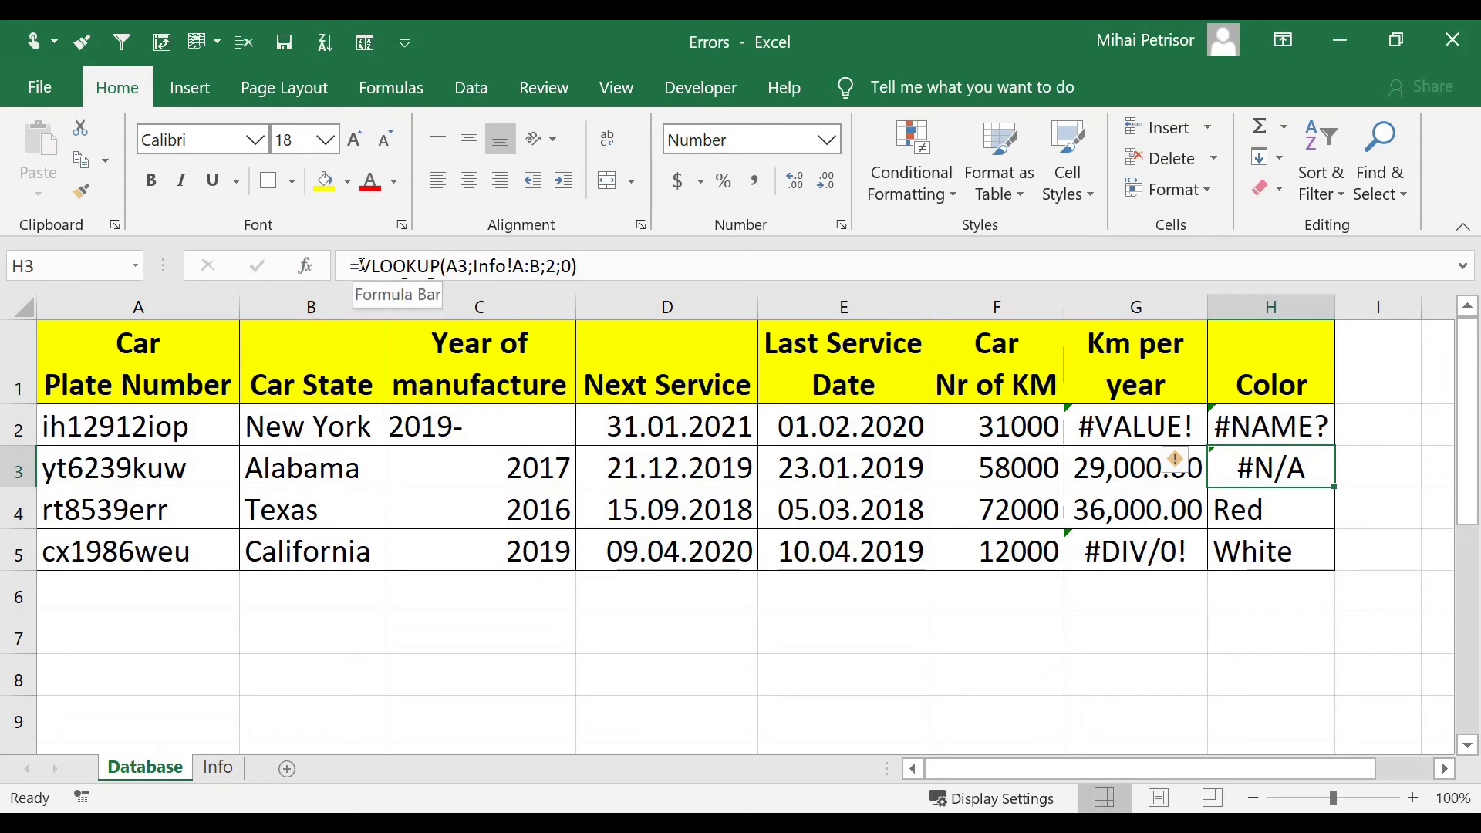
key("Down")
key("Up")
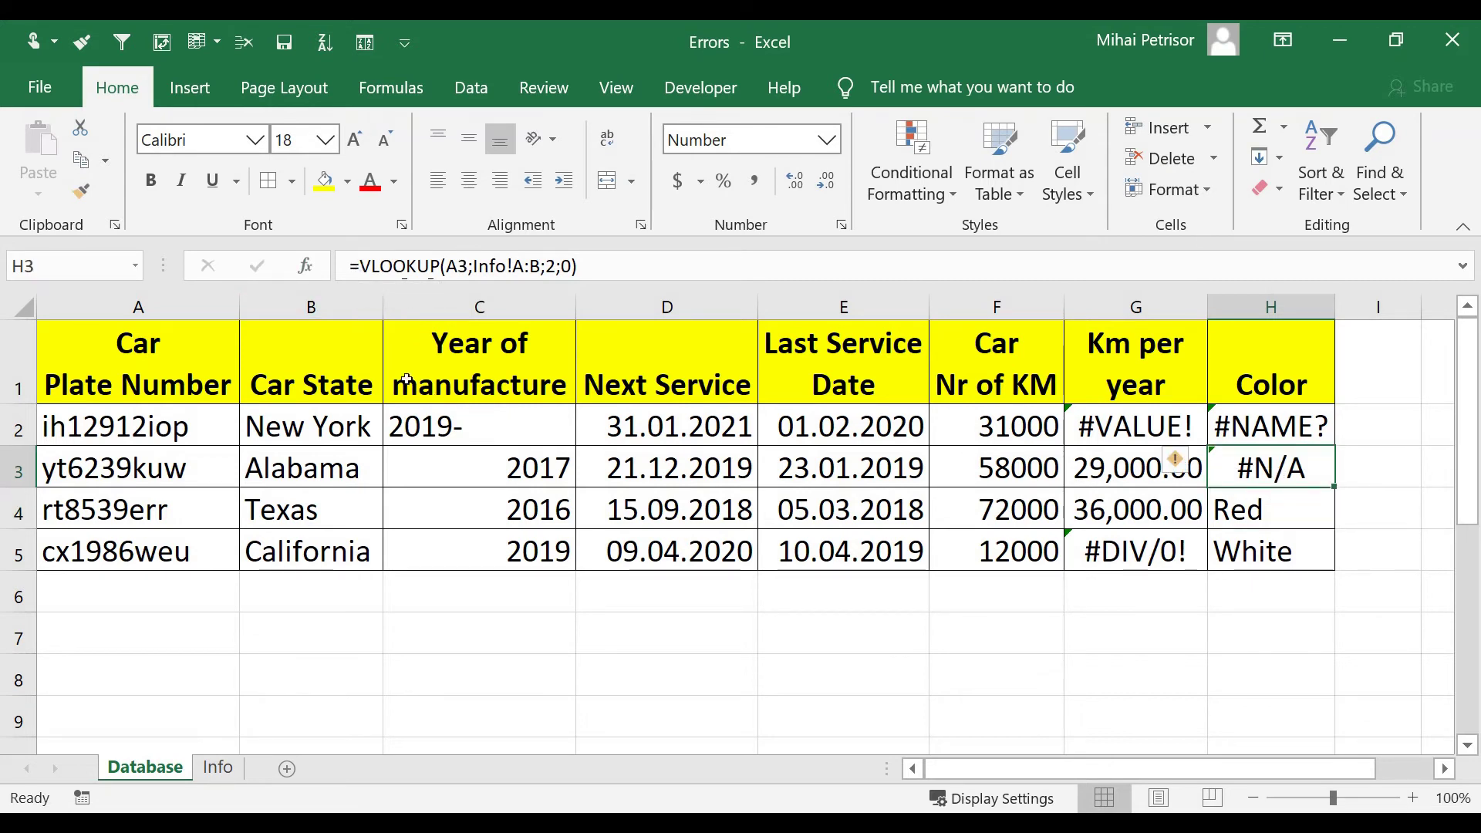
Wrap the VLOOKUP formula in H3 in an IFERROR function, using the lookup as its value argument
left_click(360, 265)
type("ifer")
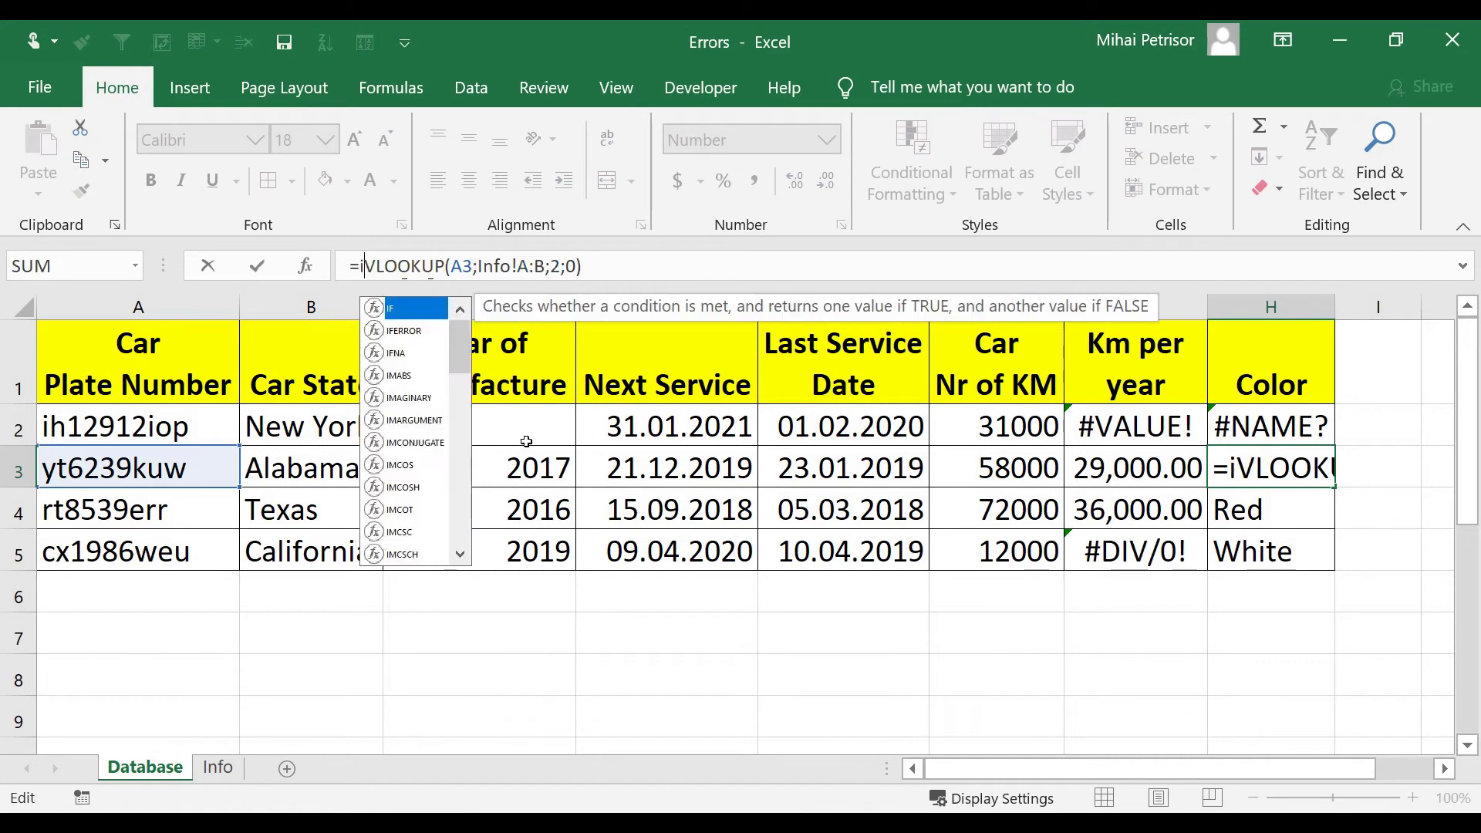
key("Tab")
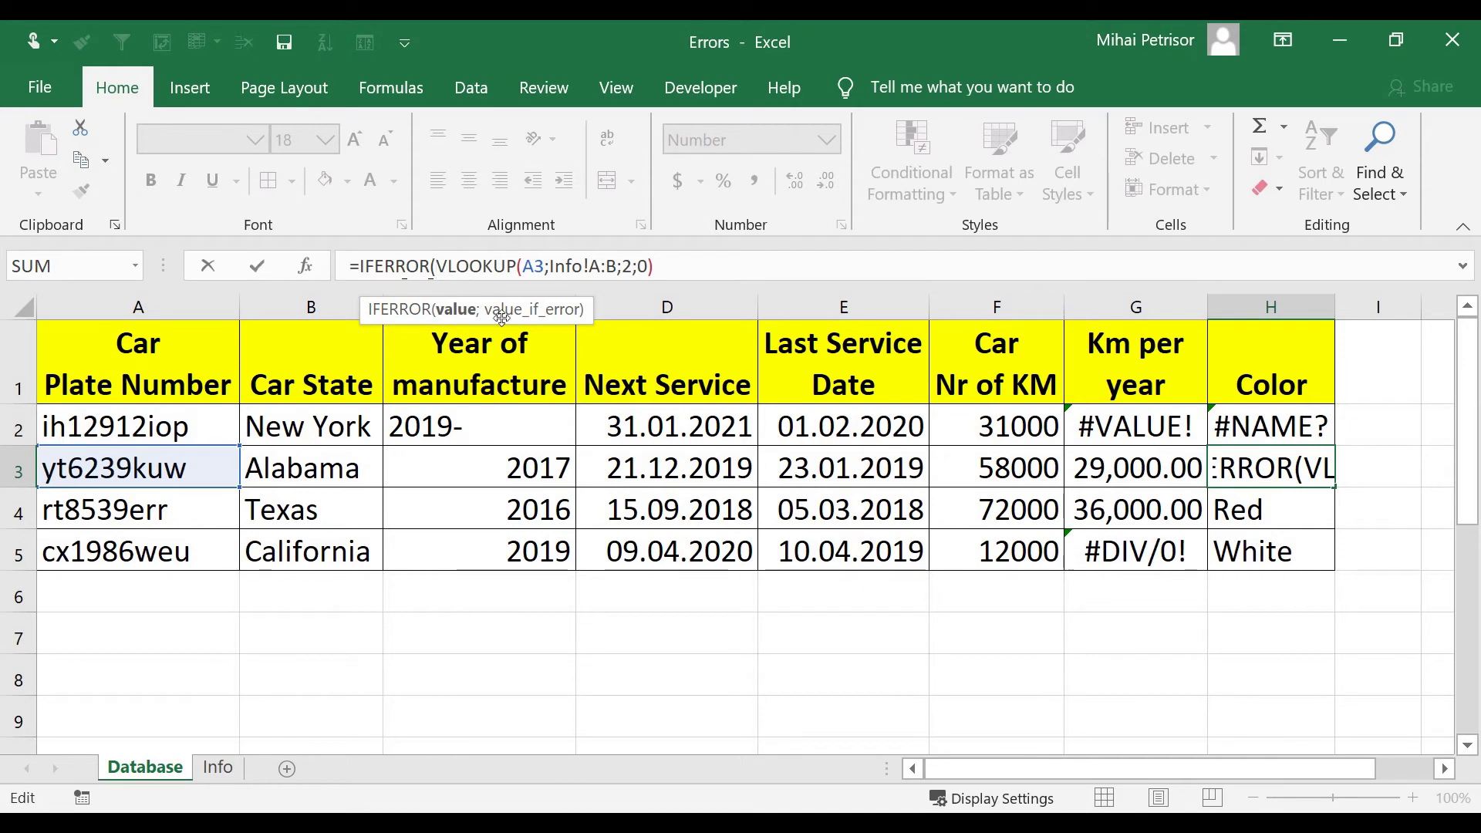
left_click(482, 266)
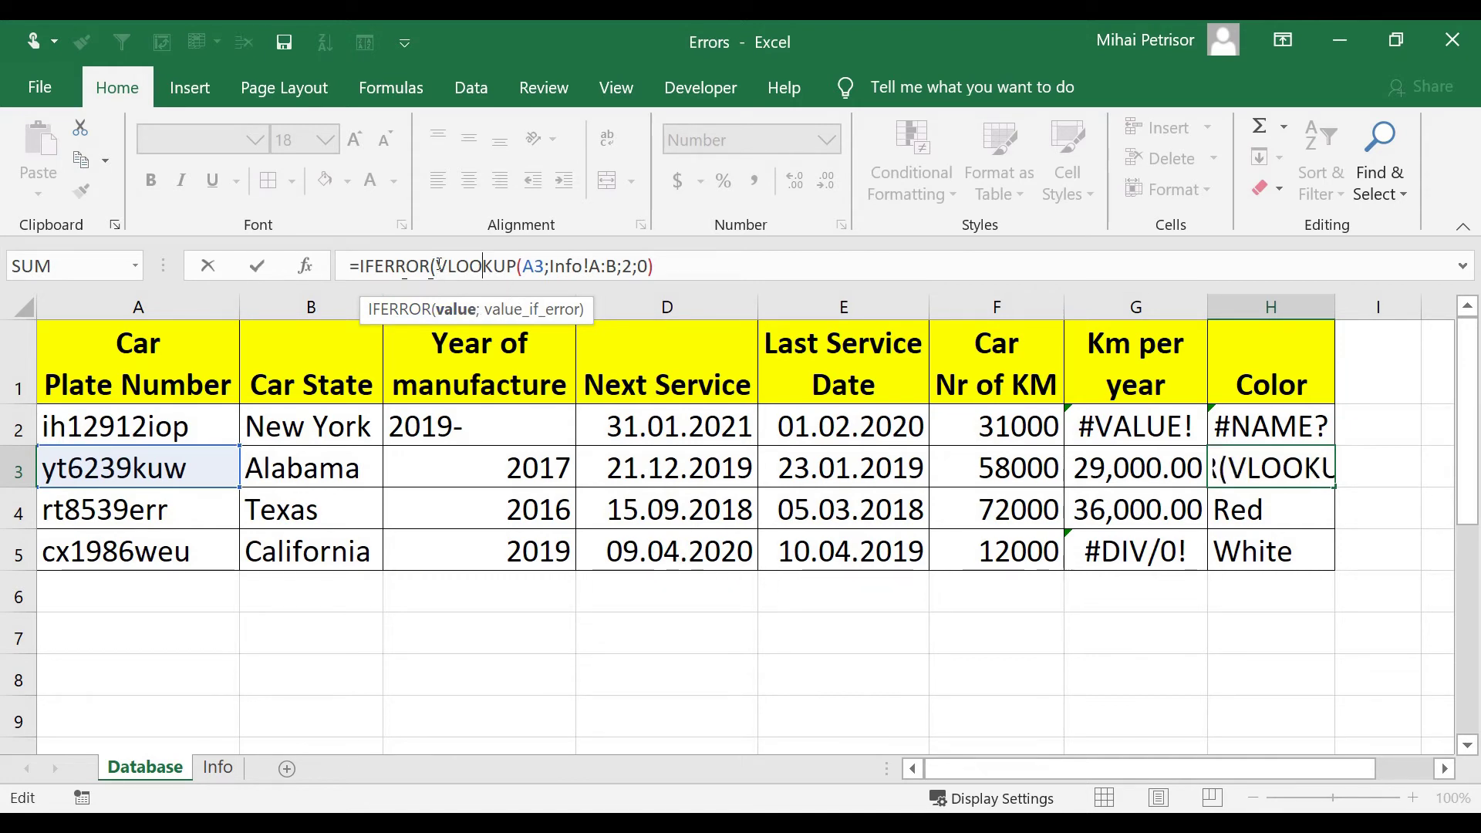
left_click_drag(437, 266, 662, 266)
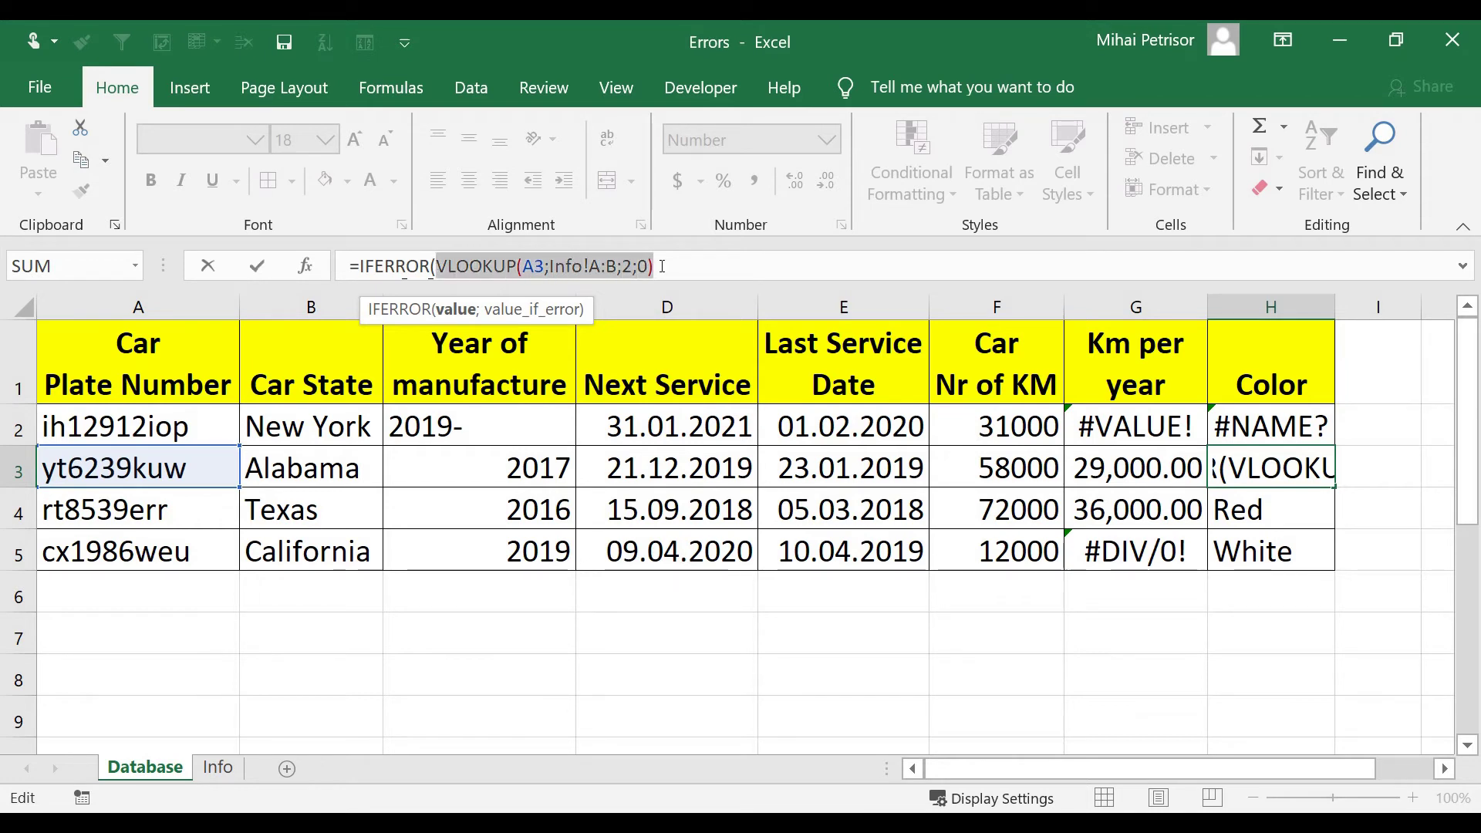
left_click(662, 265)
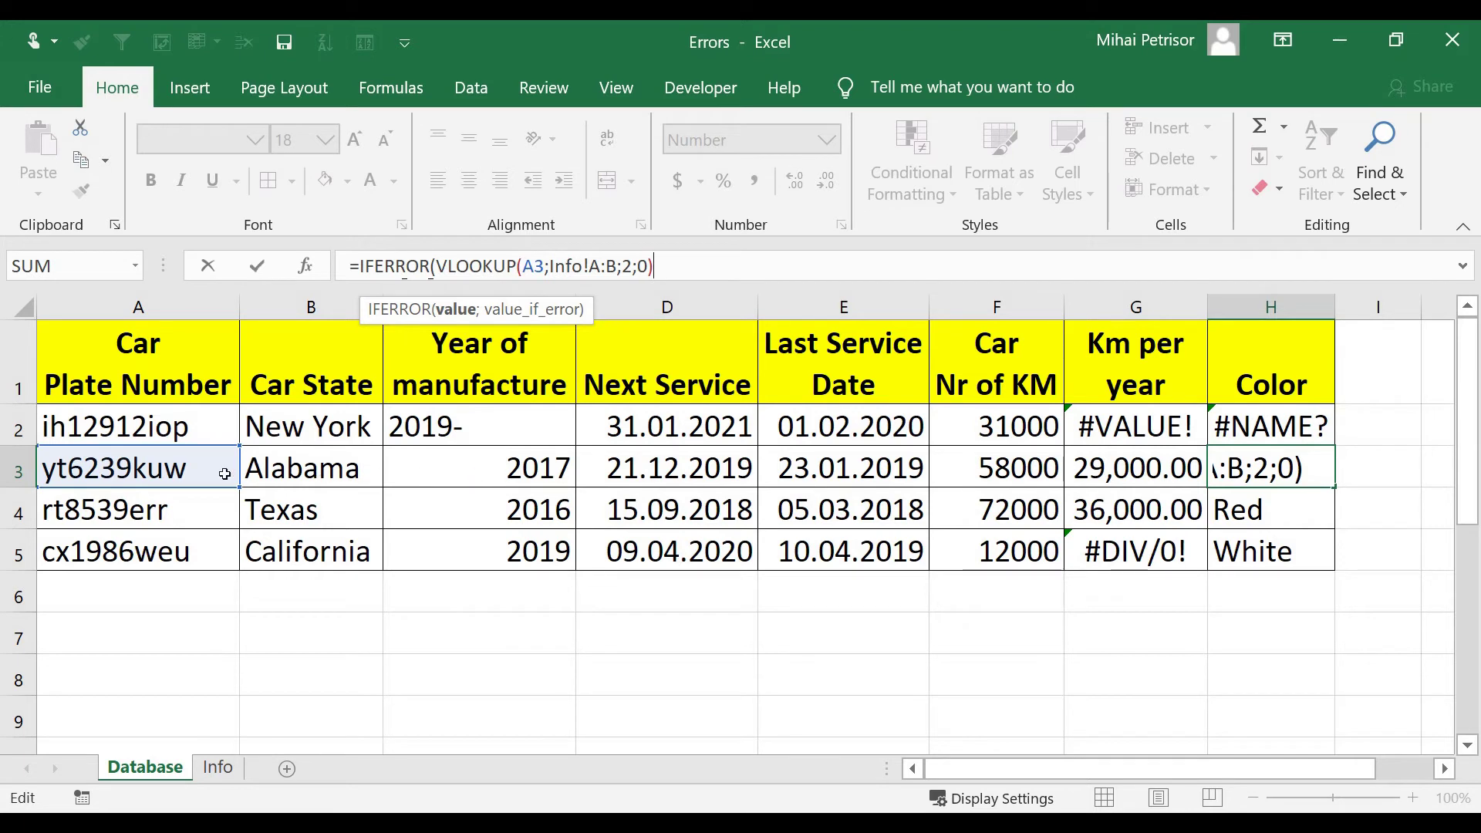
Complete the IFERROR formula in H3 with empty text "" as the value if error
type(";")
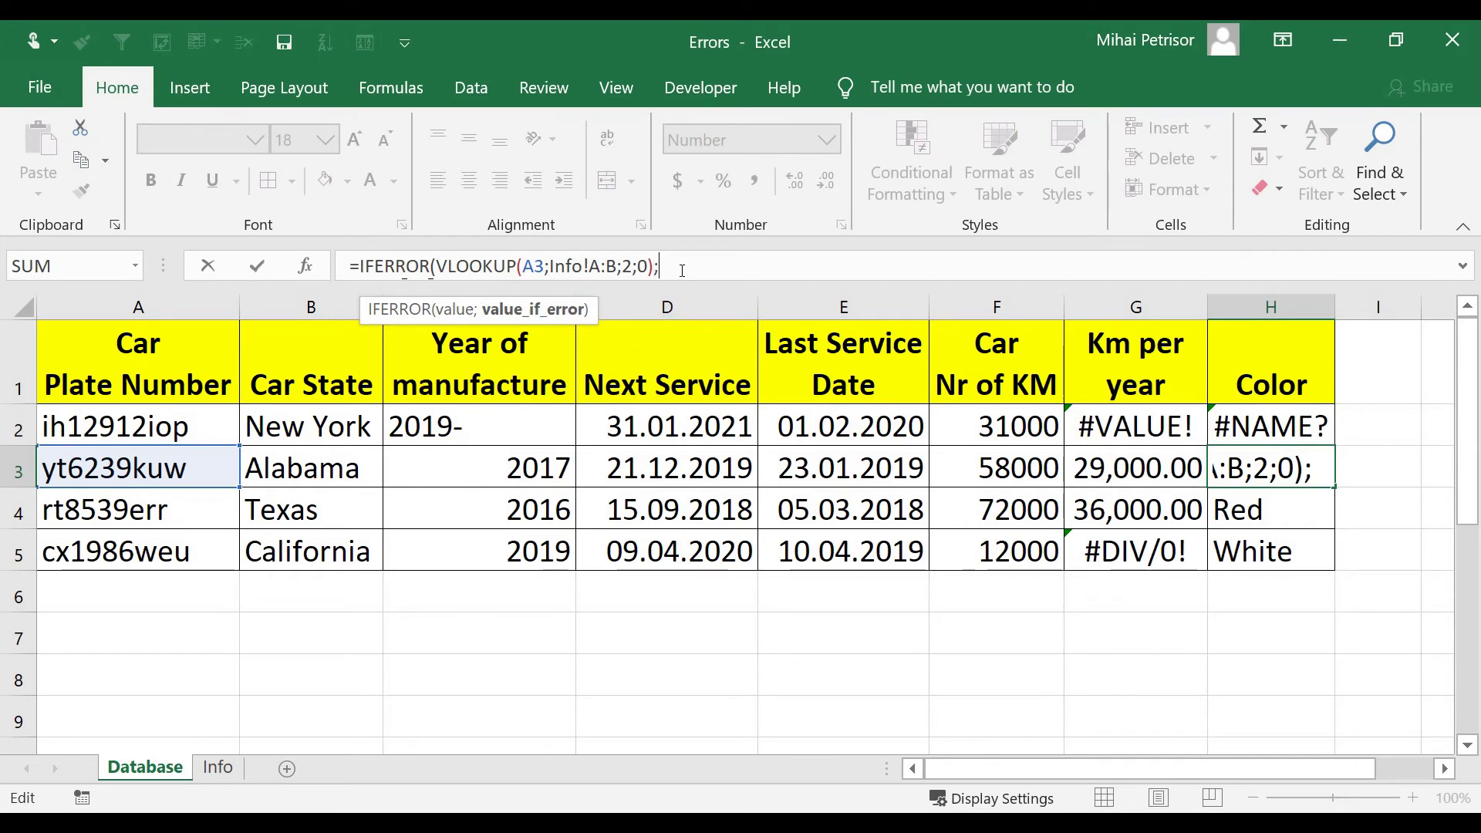
type("\"\"")
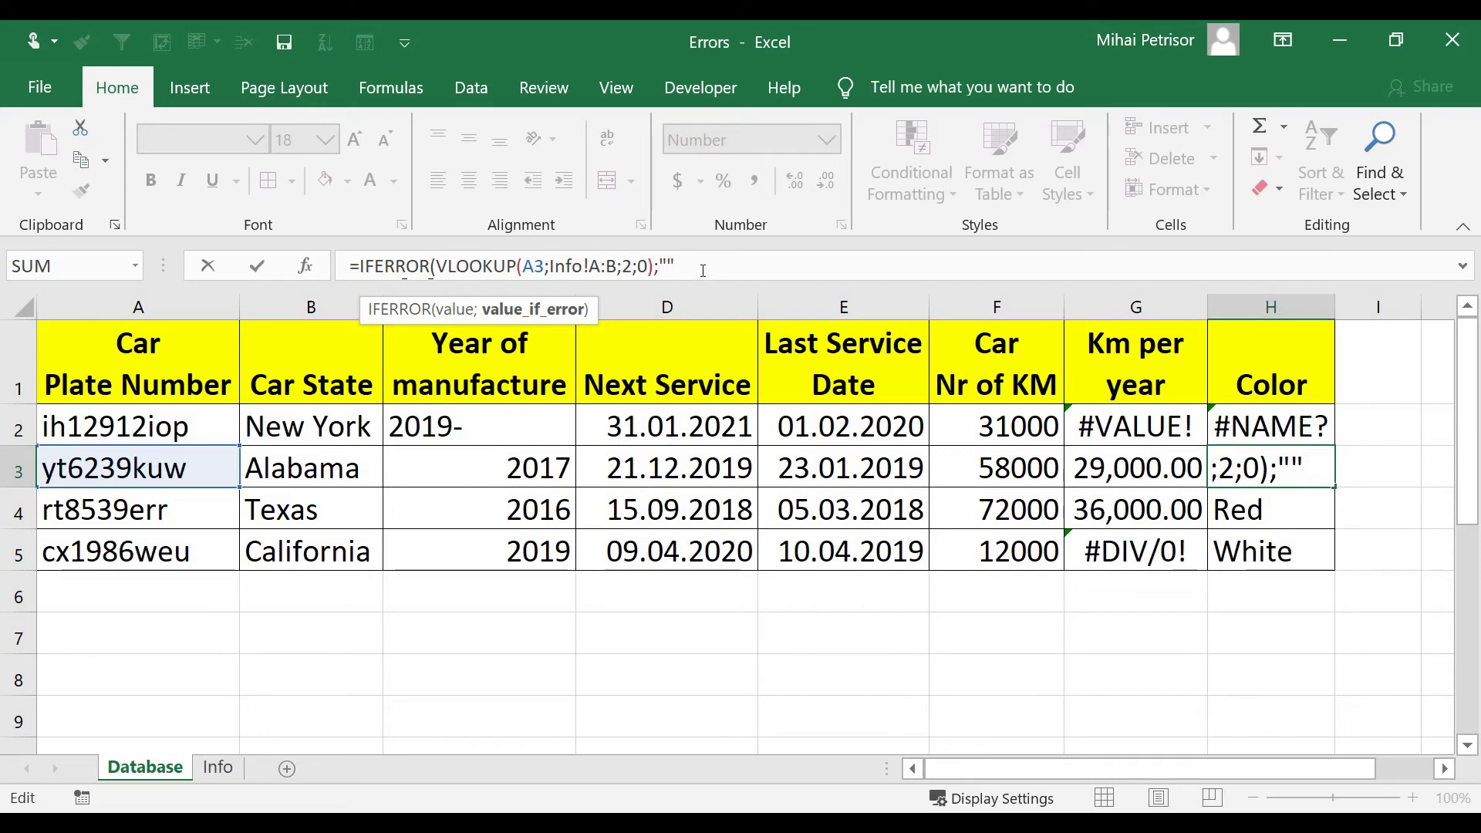
type(")")
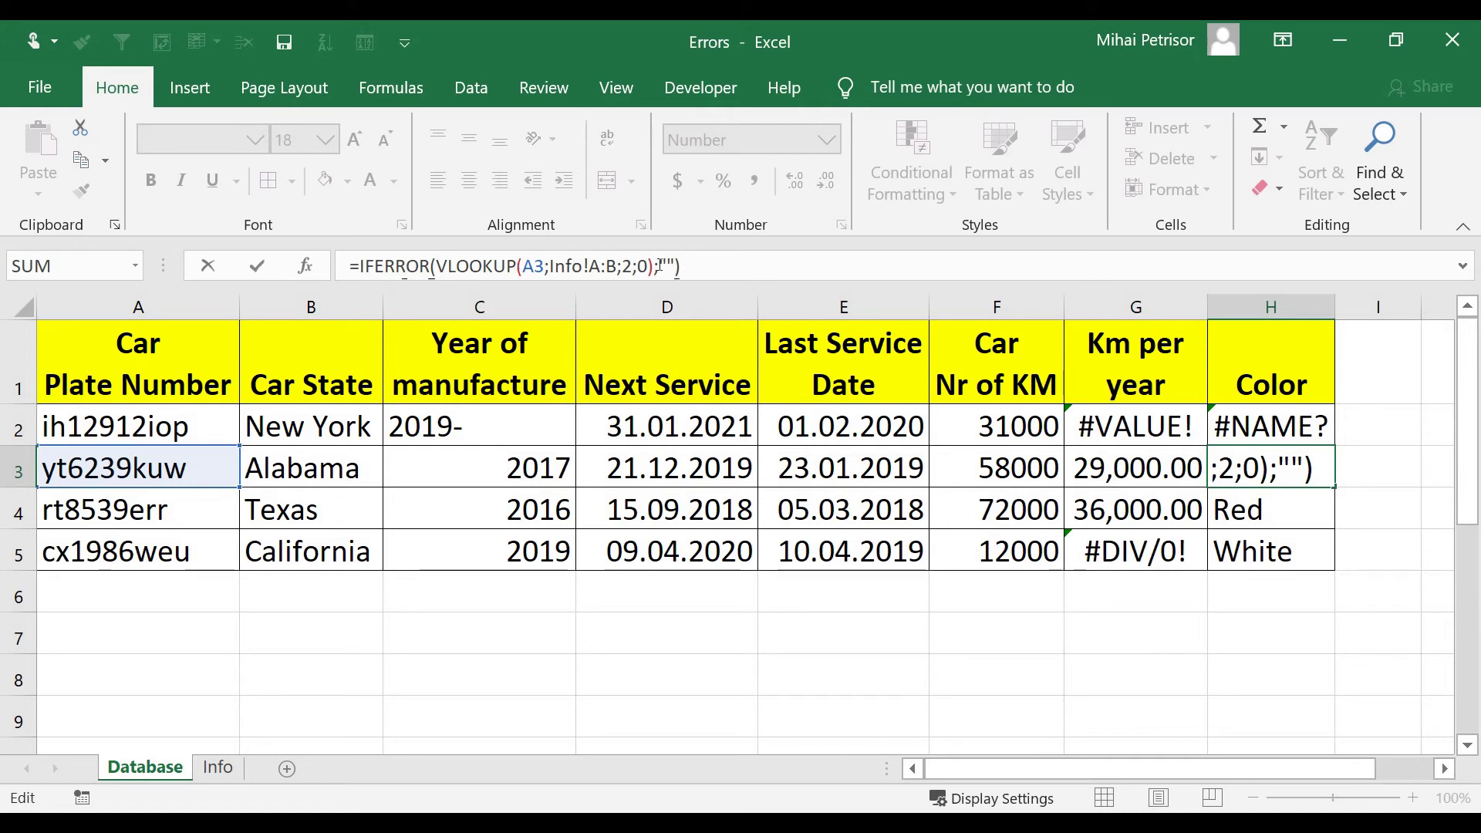
key("Left")
key("Left")
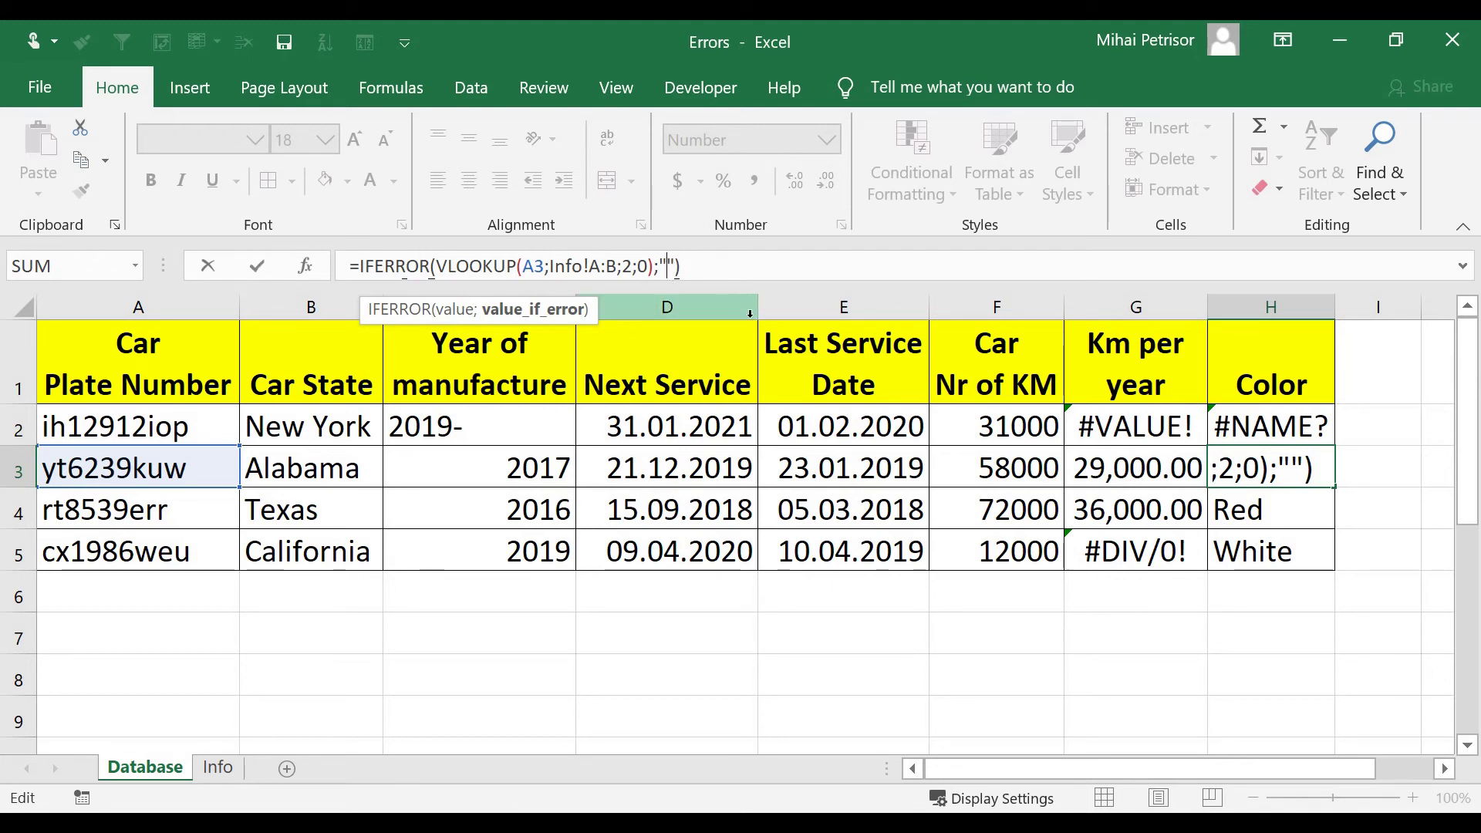
key("Return")
left_click(1277, 468)
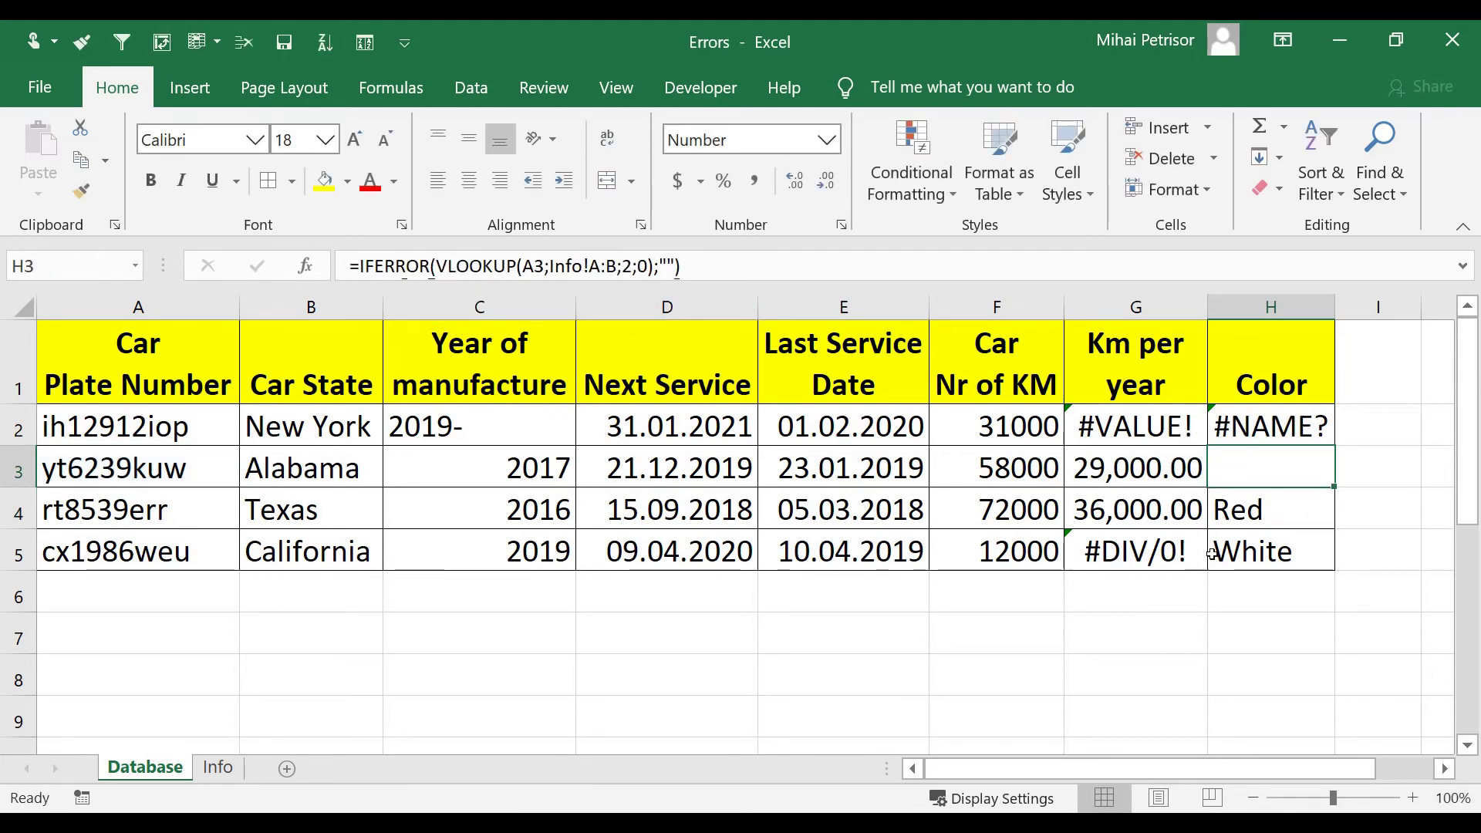
left_click(1286, 519)
left_click(1282, 465)
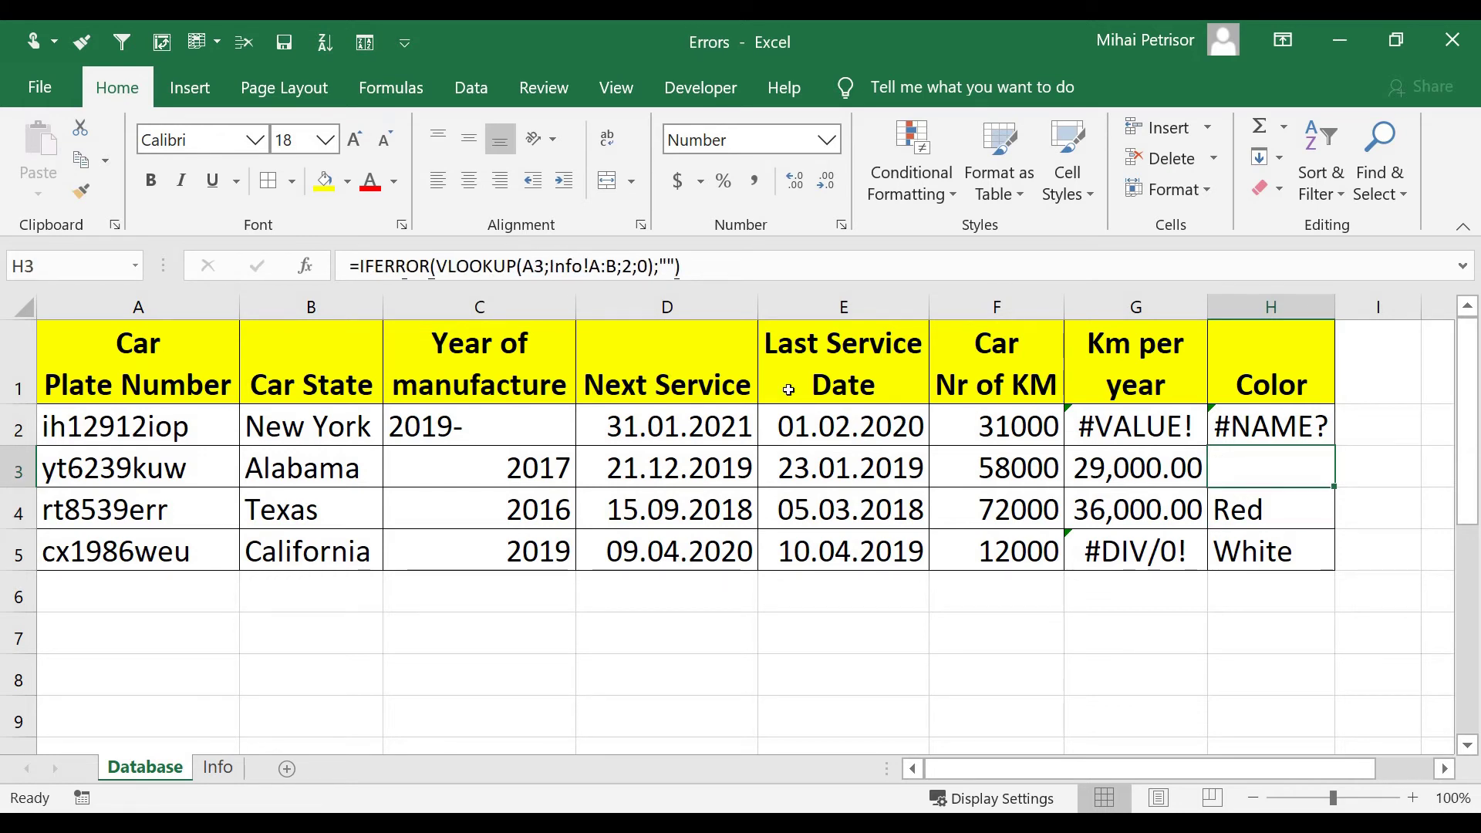
Set the error value in the H3 IFERROR formula to the text "Car not in database"
left_click(671, 265)
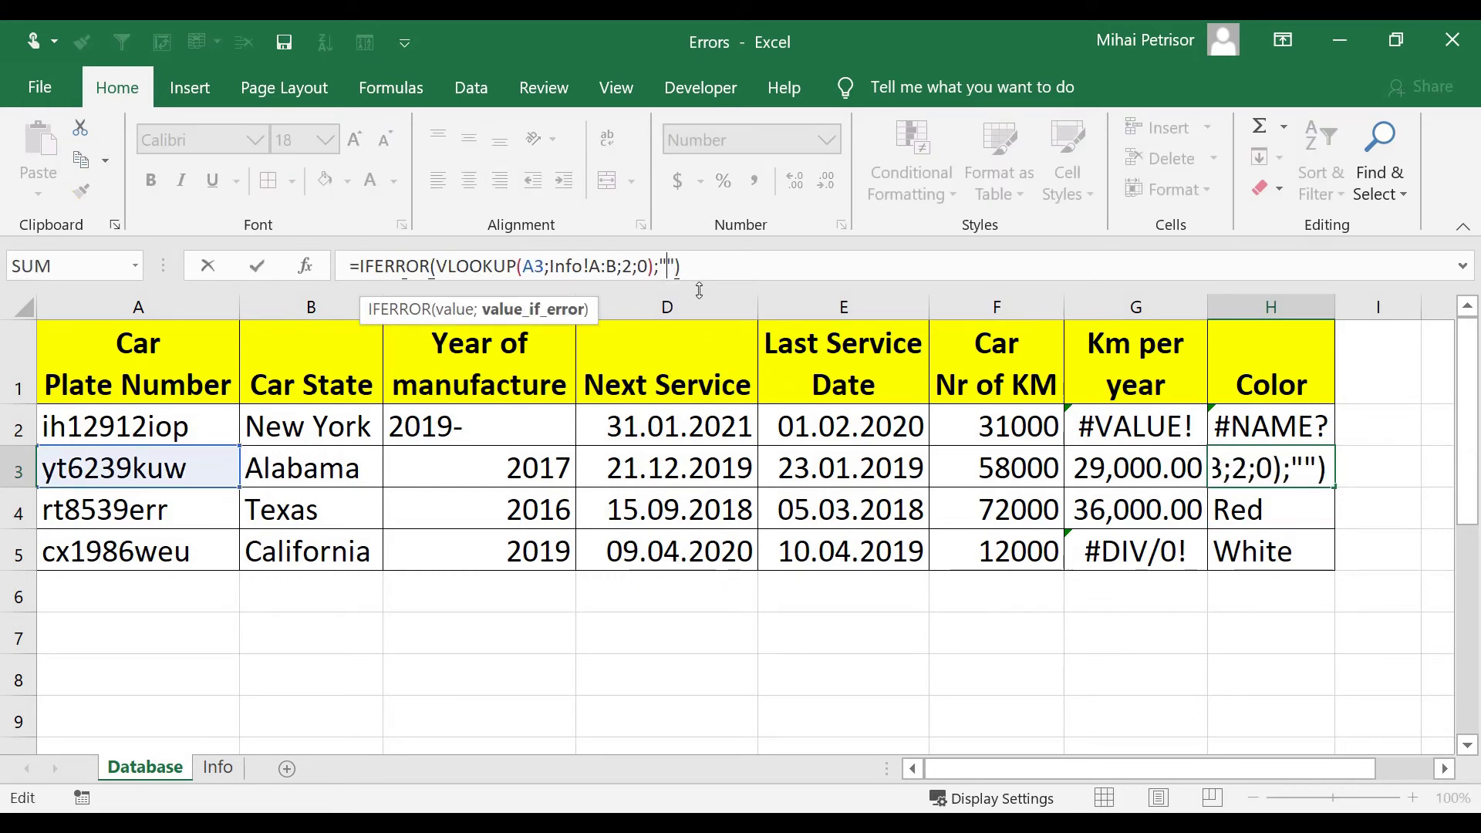
type("Car")
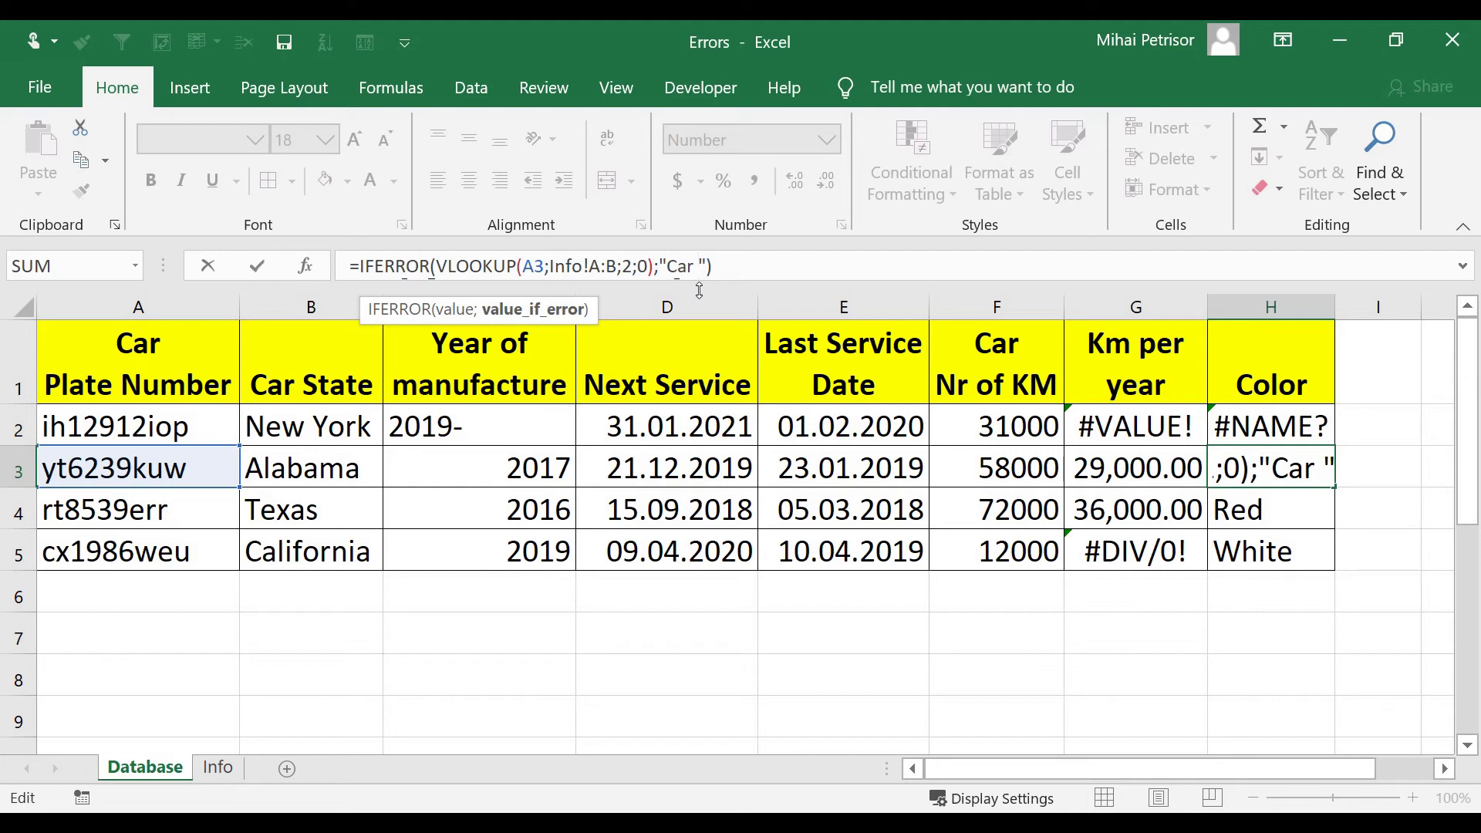
type("not ")
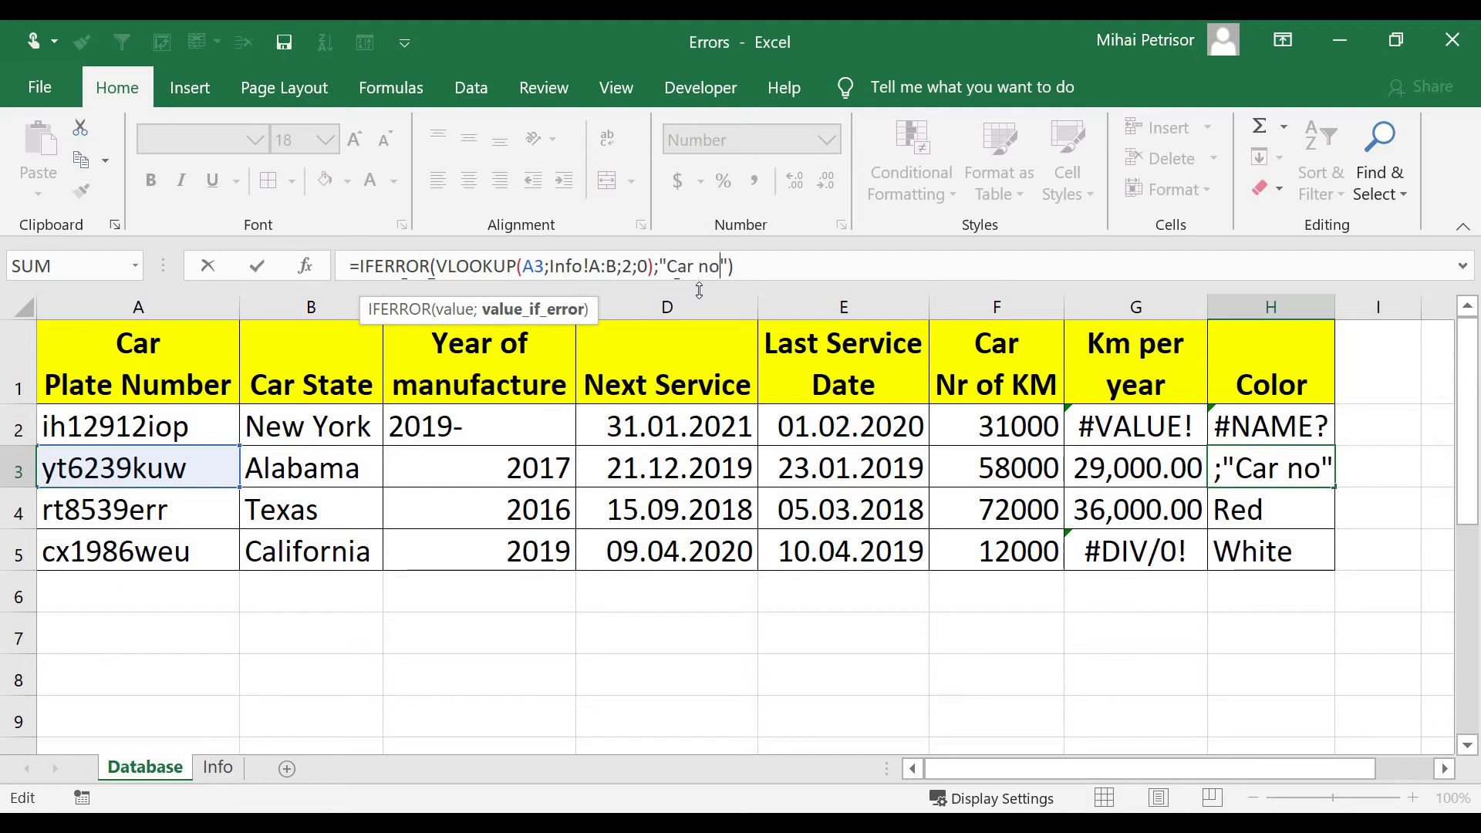
type("in database")
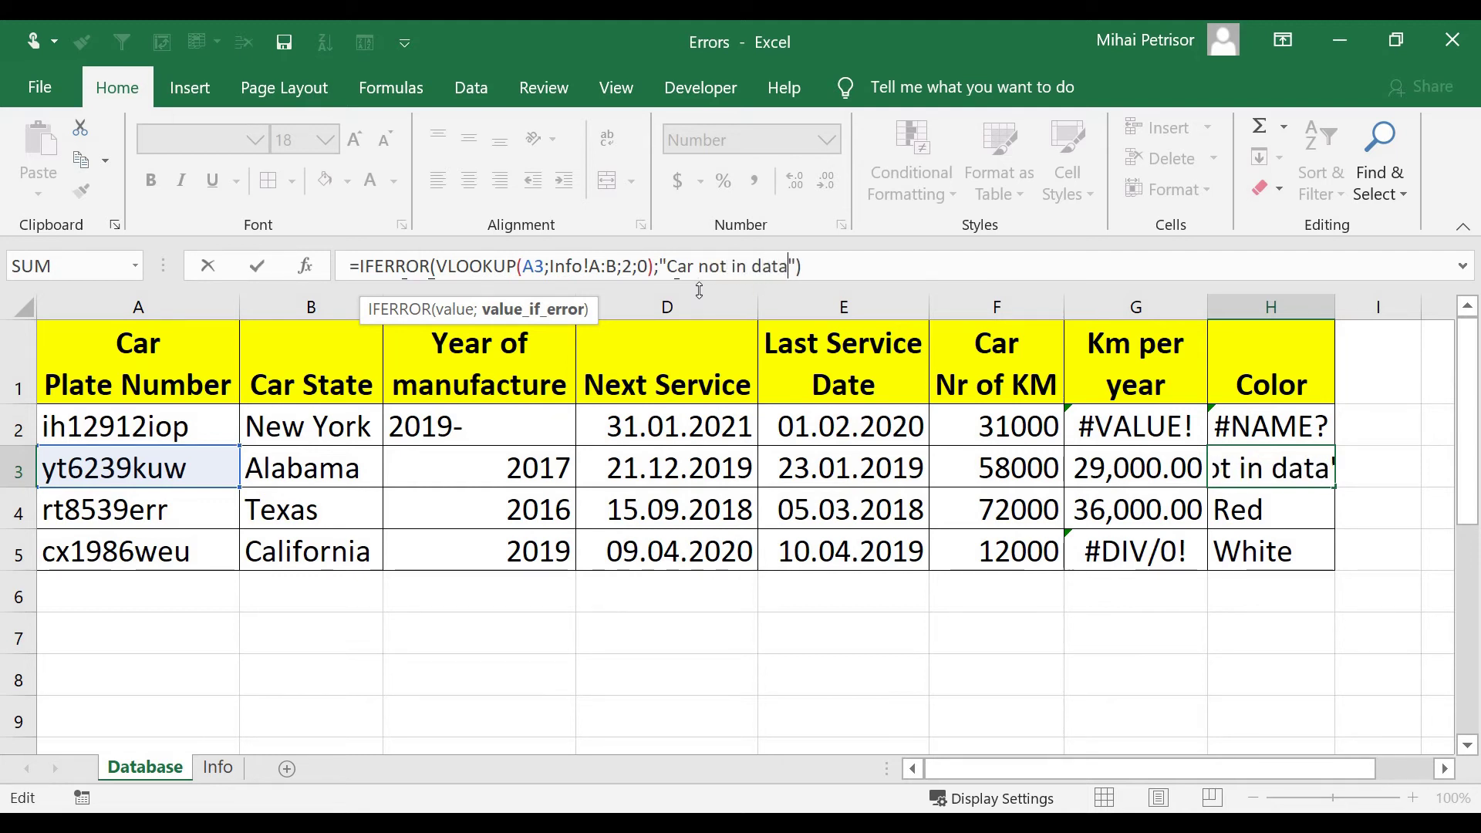
key("Return")
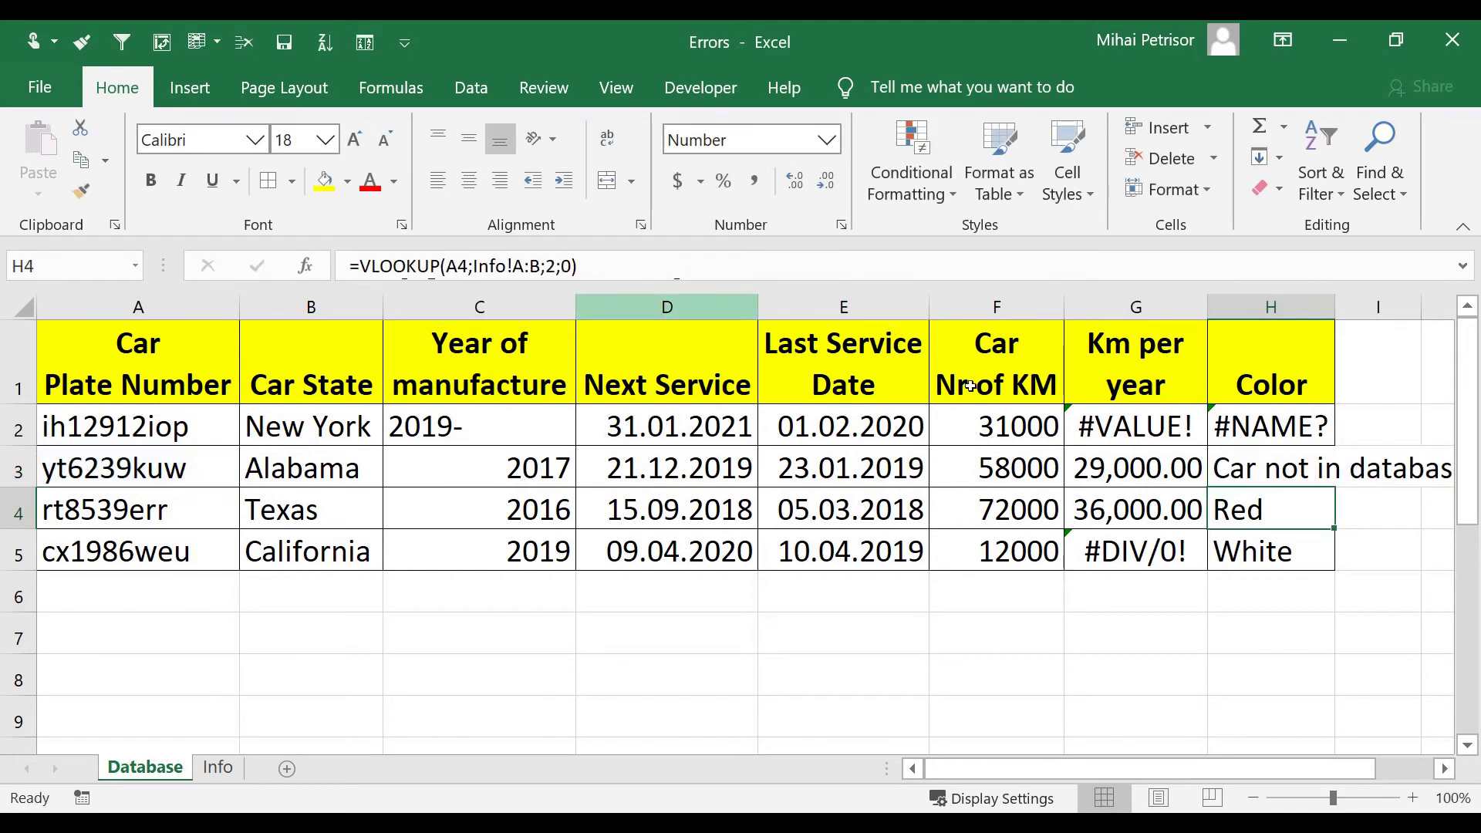
left_click(1290, 469)
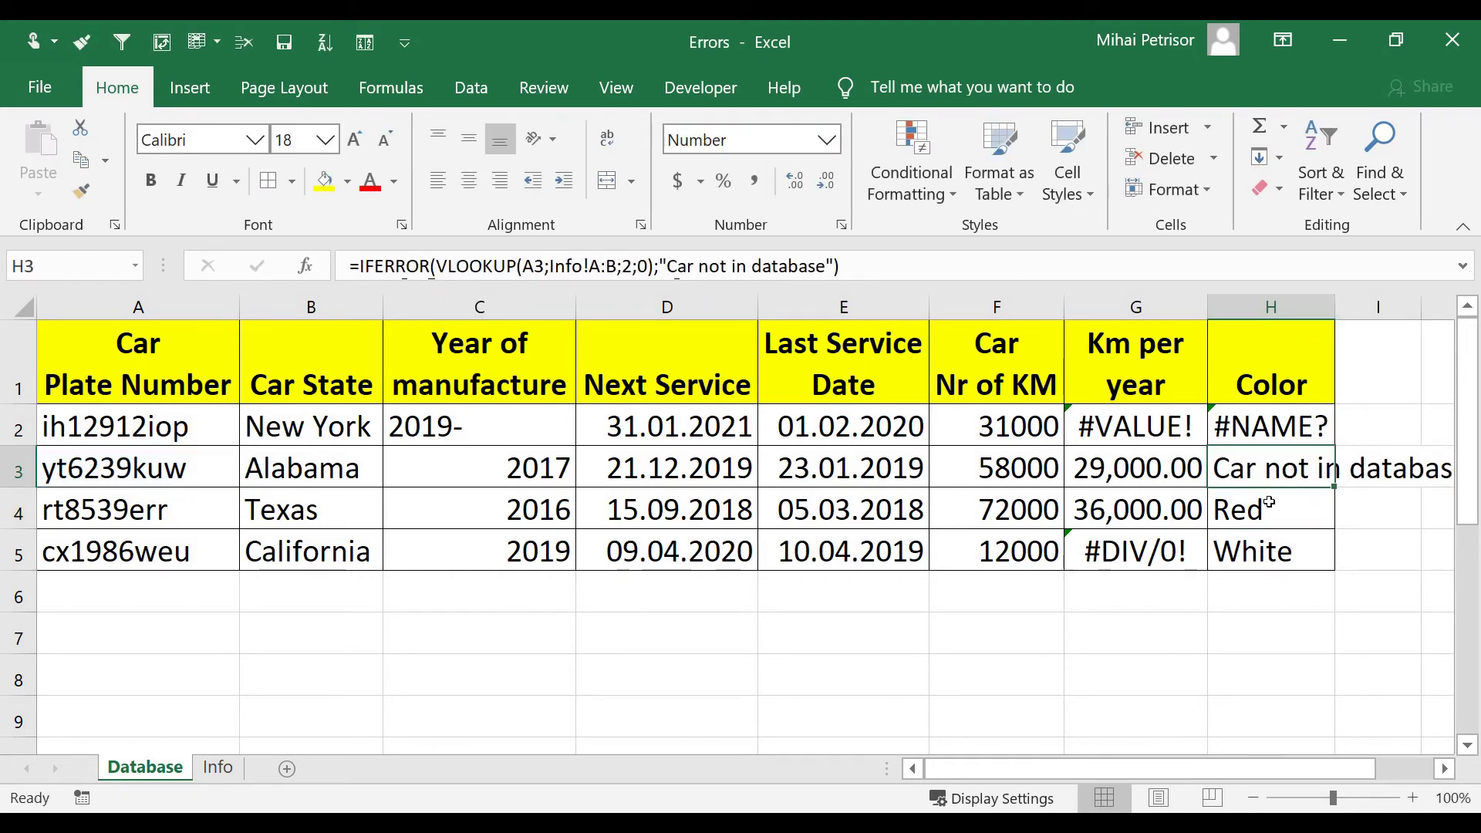
left_click(1269, 536)
left_click(1273, 471)
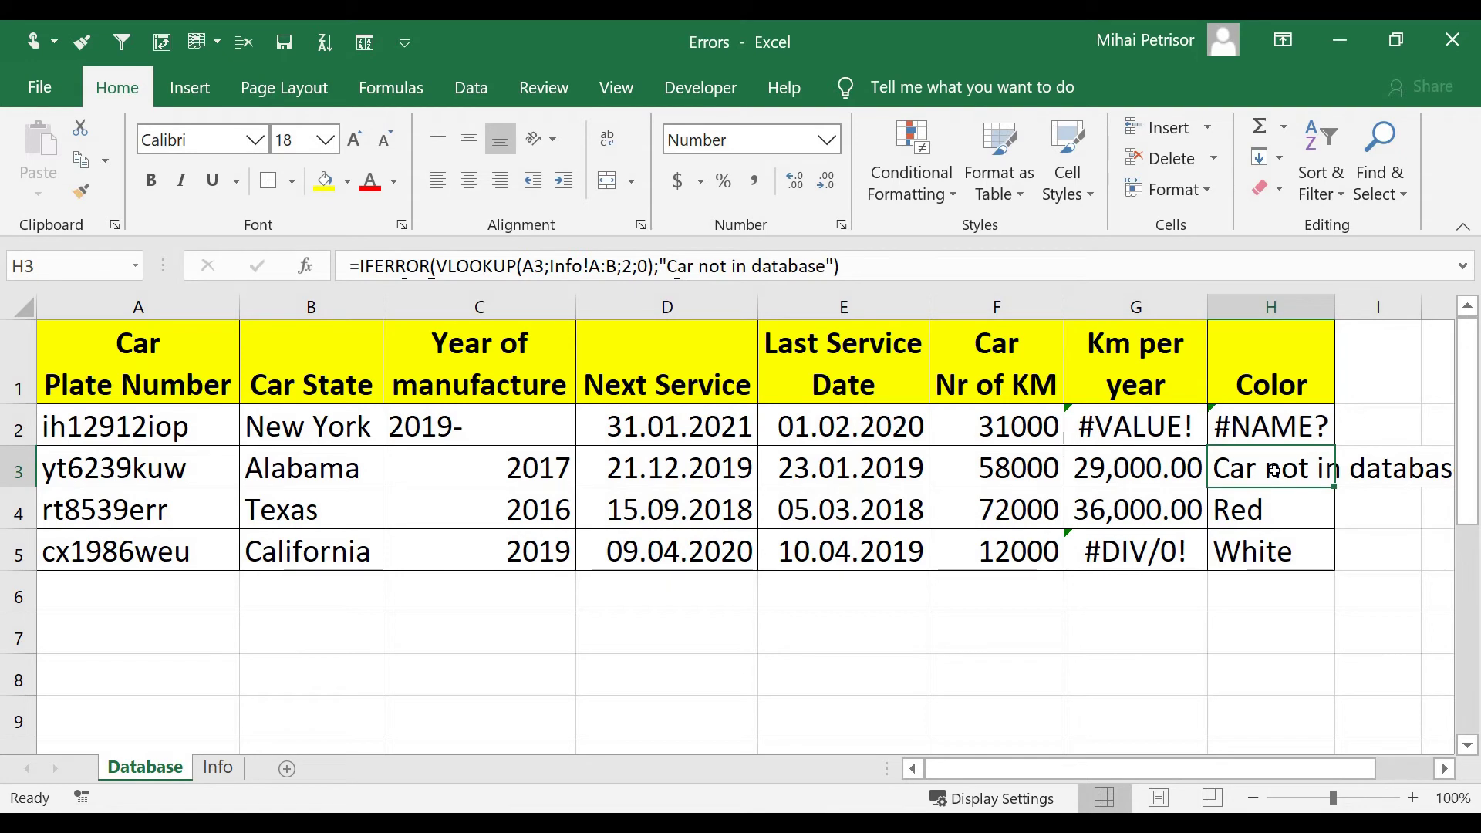
Enter the header Price in I1, beside the Color column
left_click(1445, 770)
left_click(1069, 494)
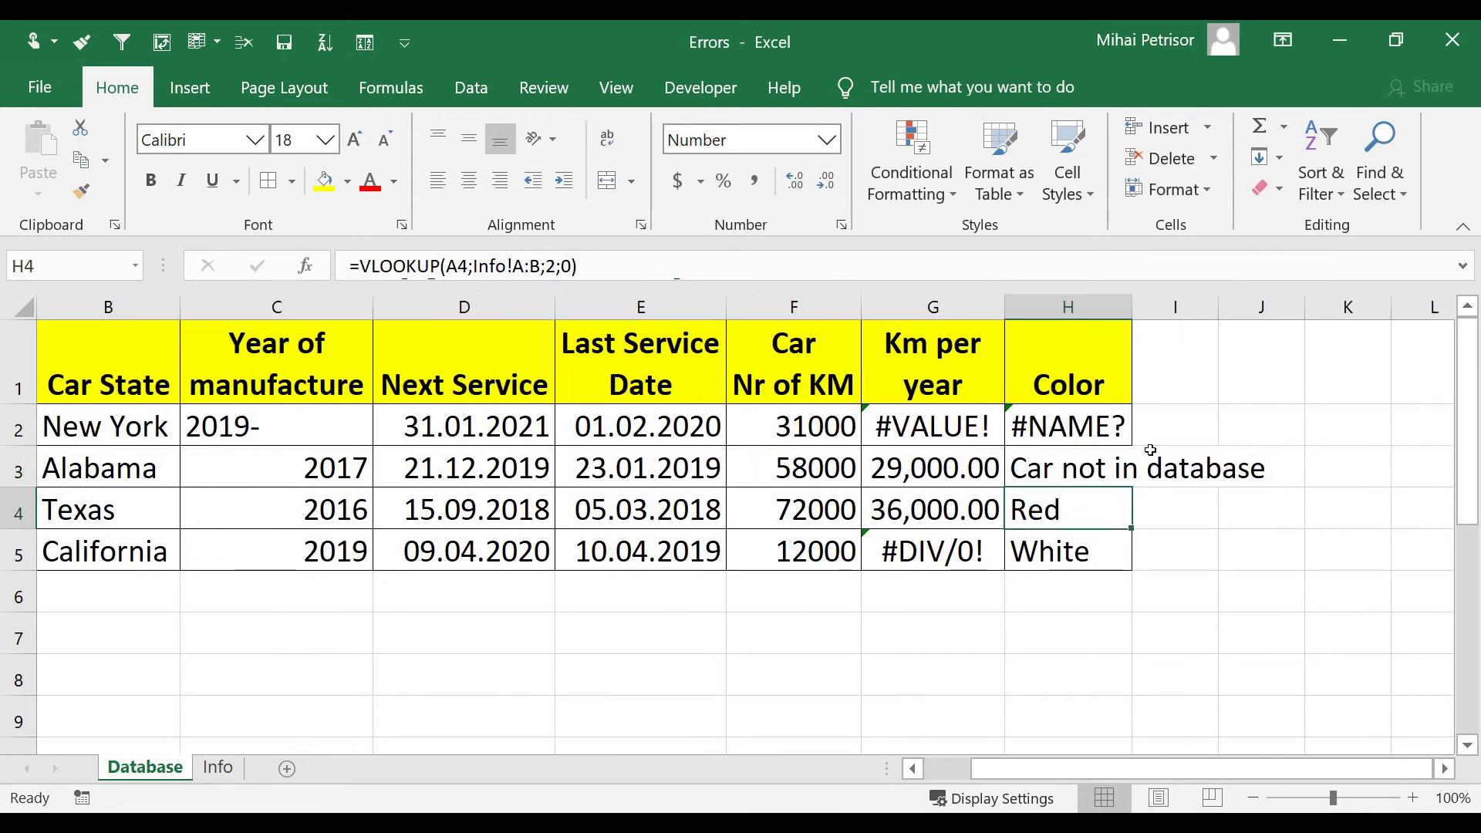
left_click(1162, 465)
left_click(1168, 397)
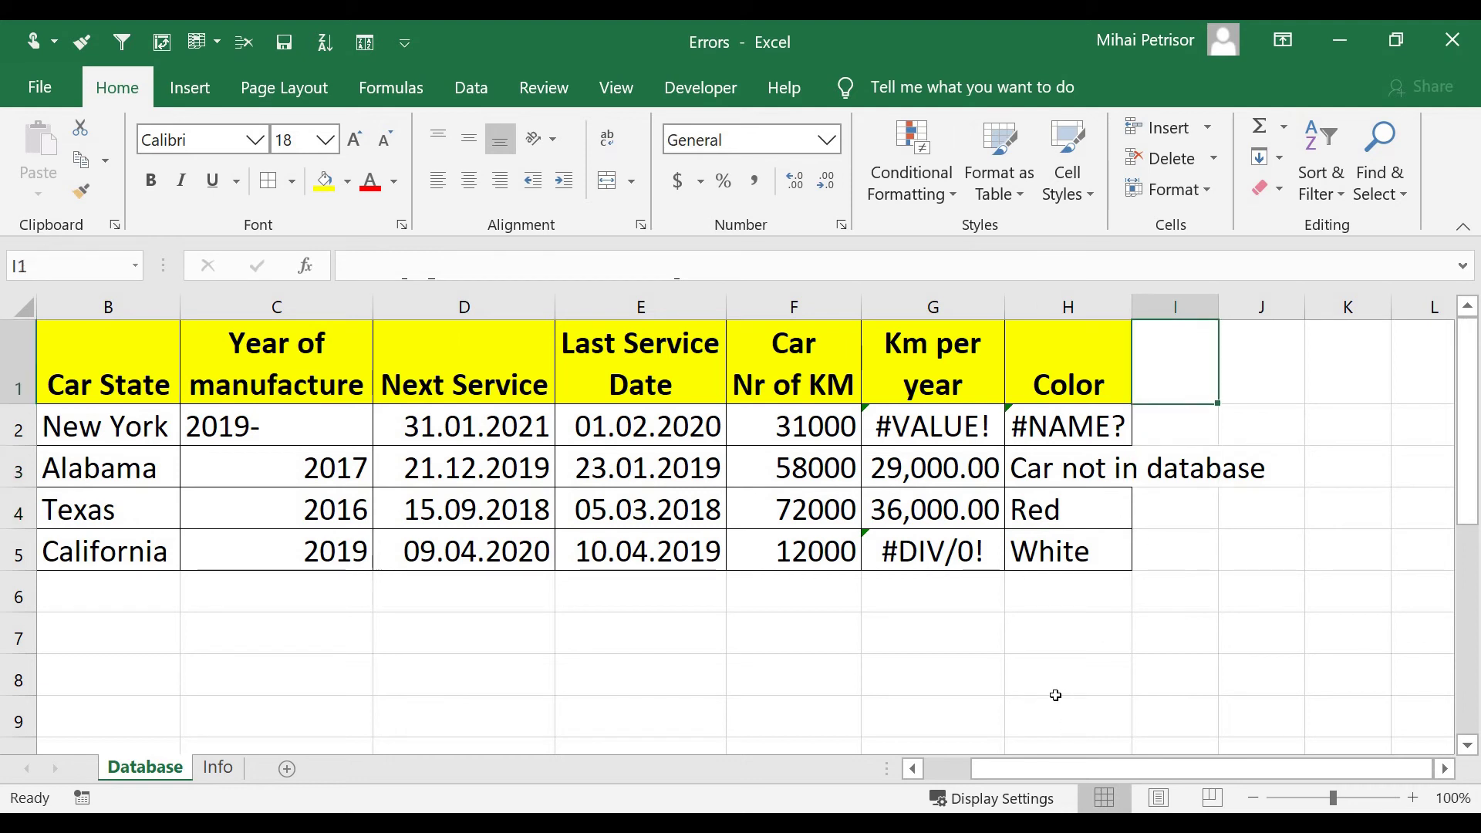
type("Price")
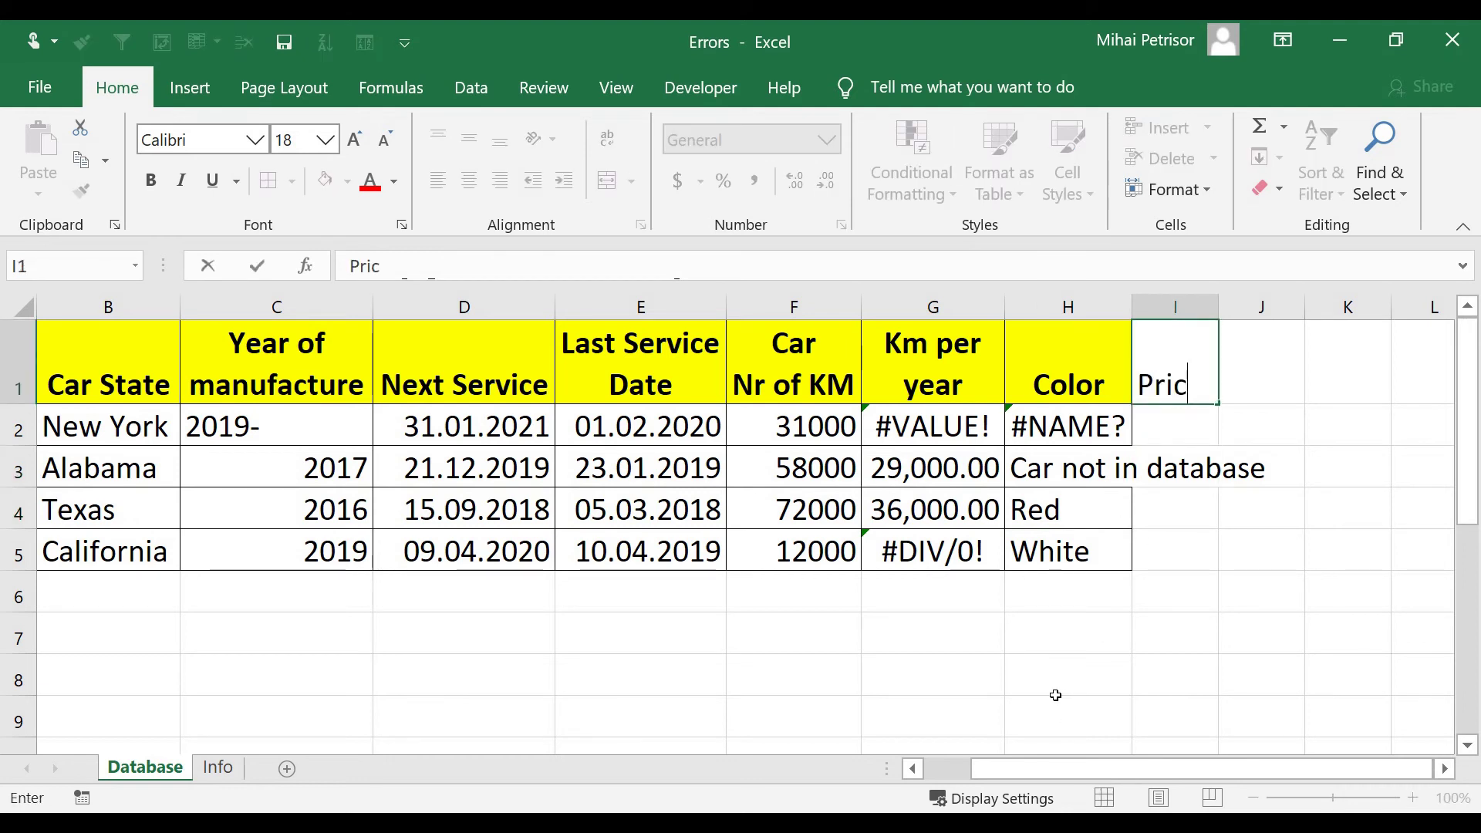
Copy the Color header's formatting to the Price header and apply borders to I1:I5
left_click(1105, 370)
key("alt+2")
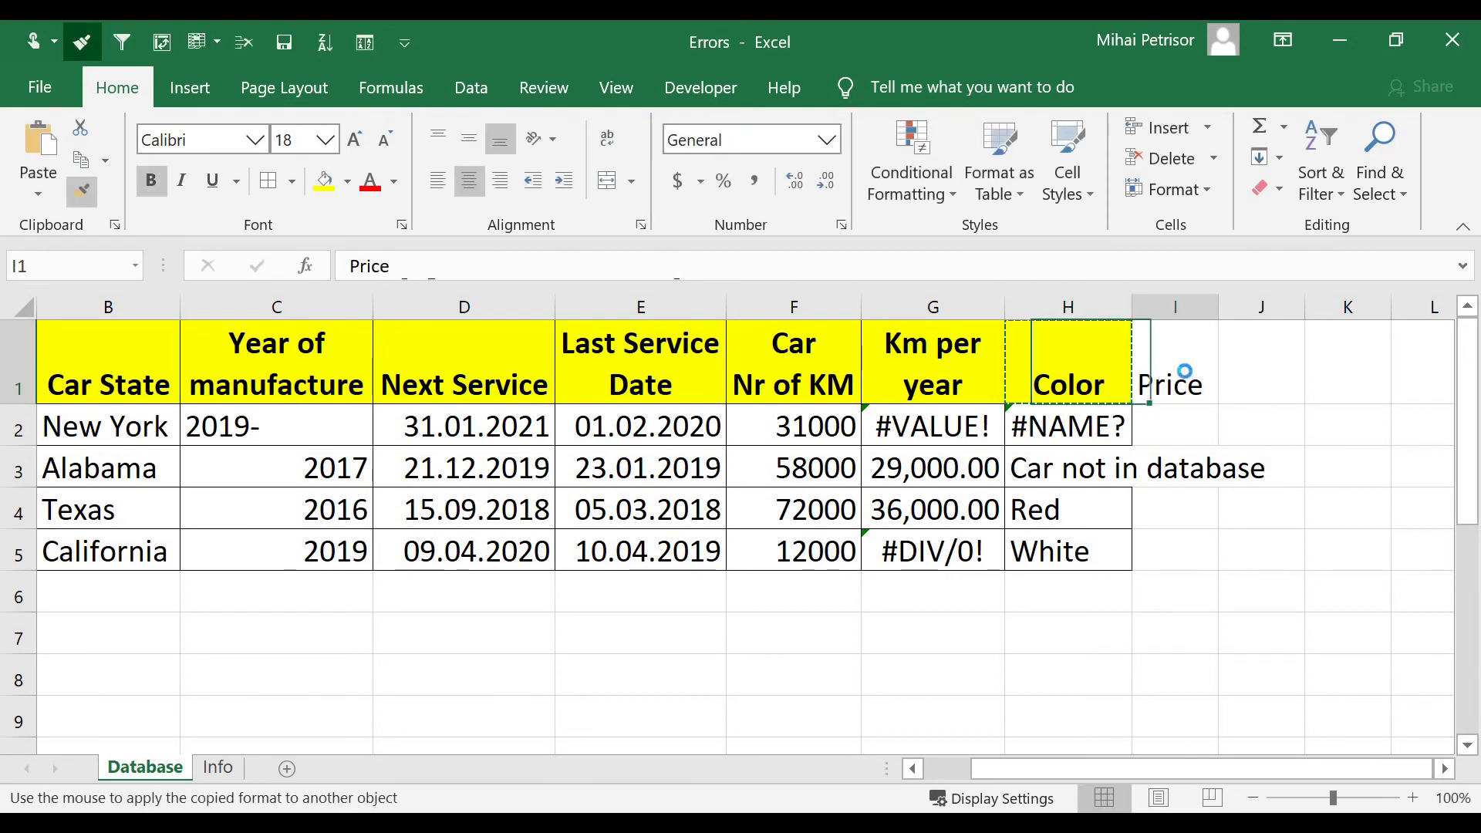
left_click(1173, 387)
left_click_drag(1173, 386, 1169, 553)
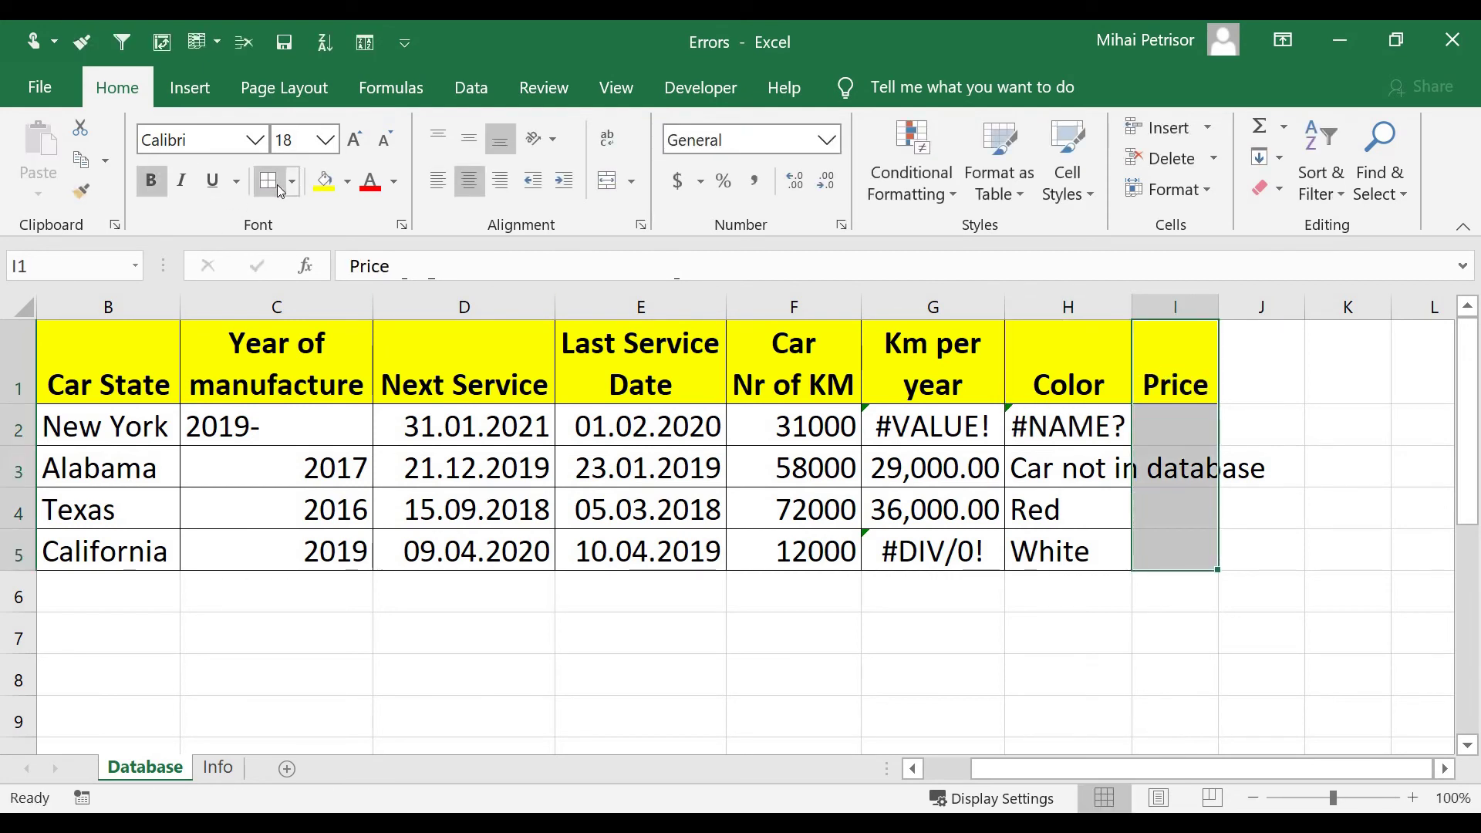
left_click(1210, 609)
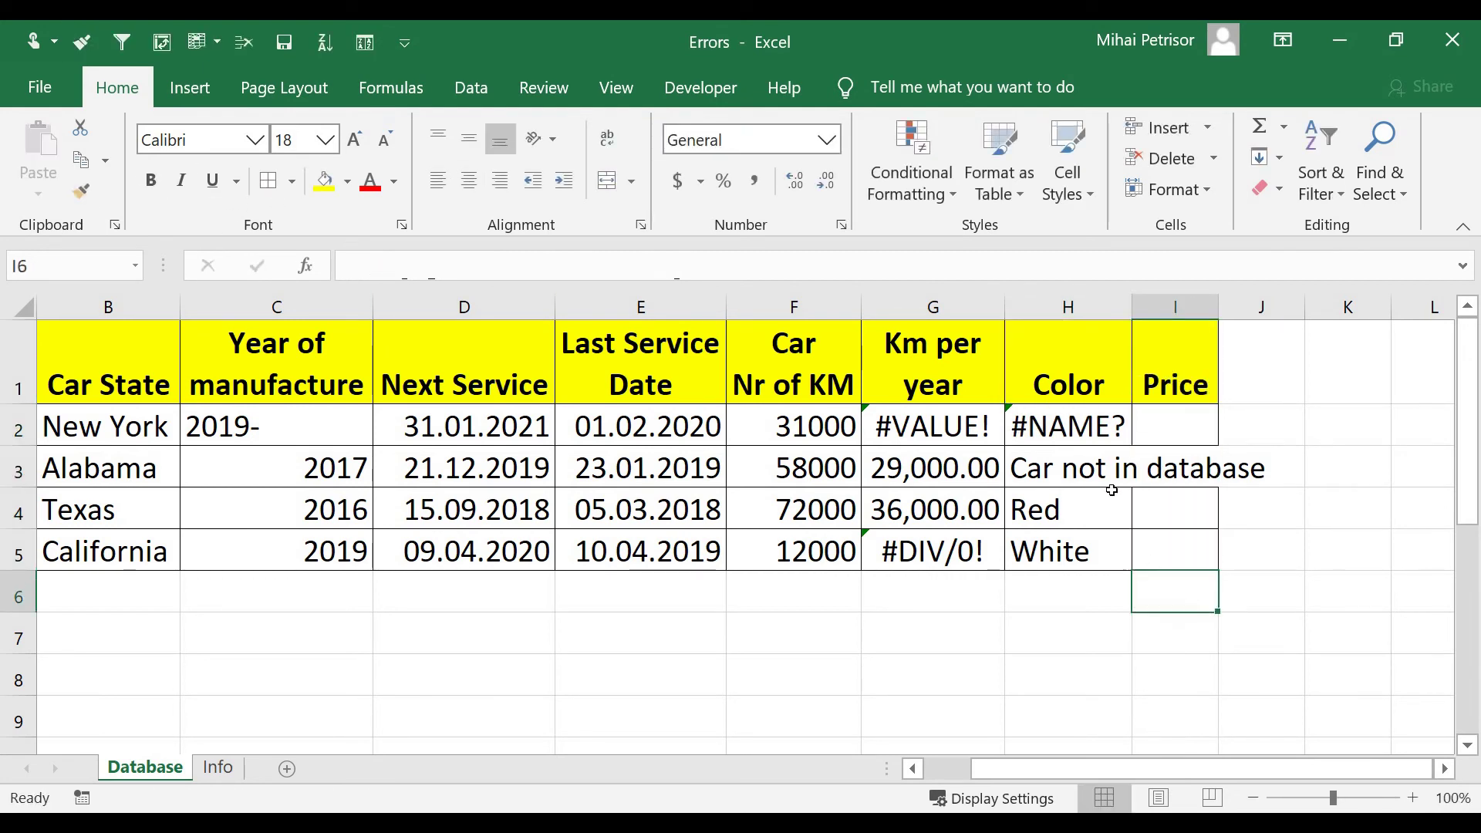
left_click(1109, 463)
double_click(1109, 458)
key("Return")
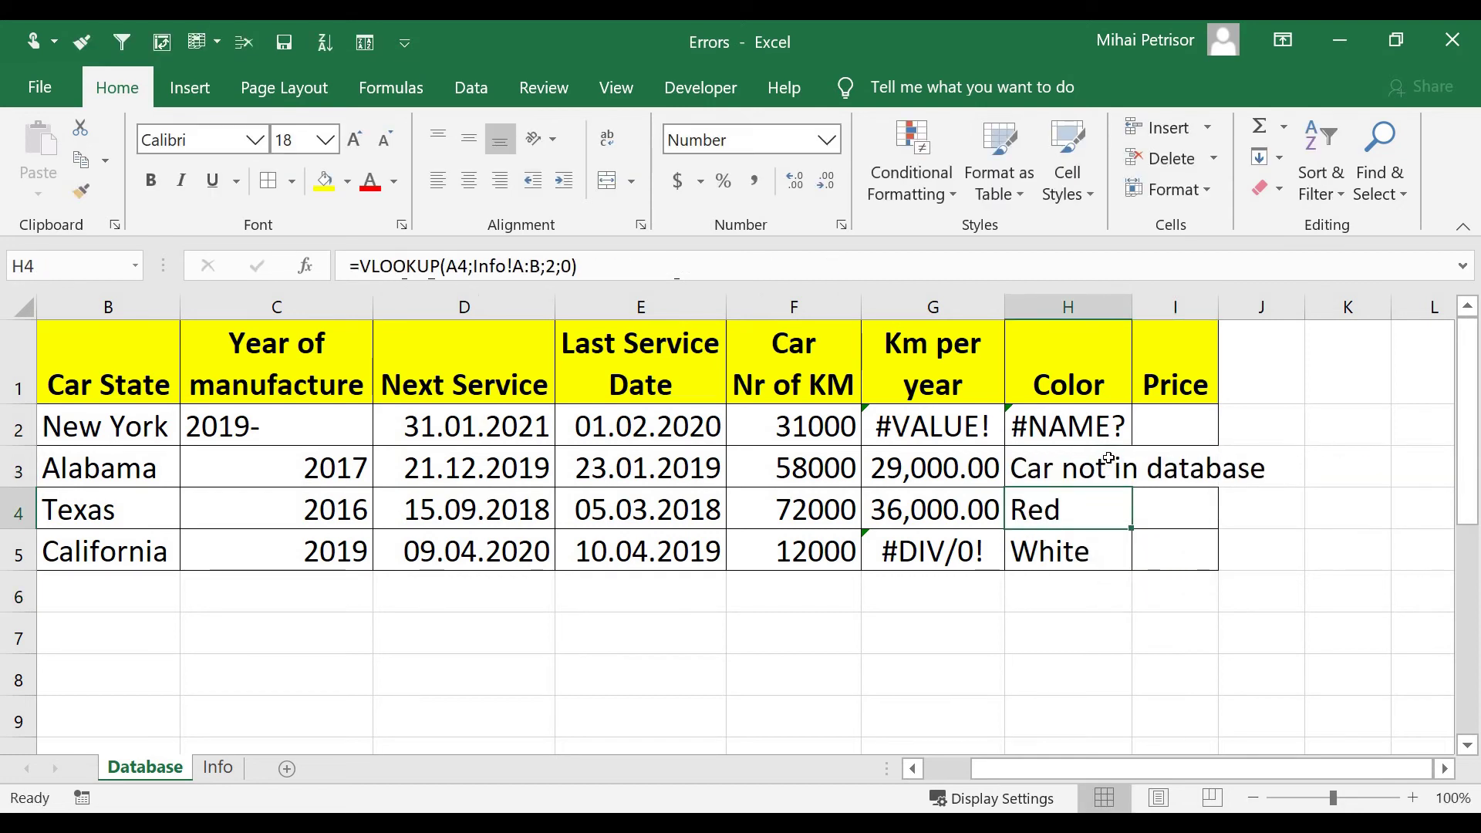
Narrow column I slightly and start a VLOOKUP formula in I2 with the plate number in A2 as lookup value
left_click(1153, 475)
left_click_drag(1221, 310, 1218, 310)
left_click(1170, 423)
type("=vl")
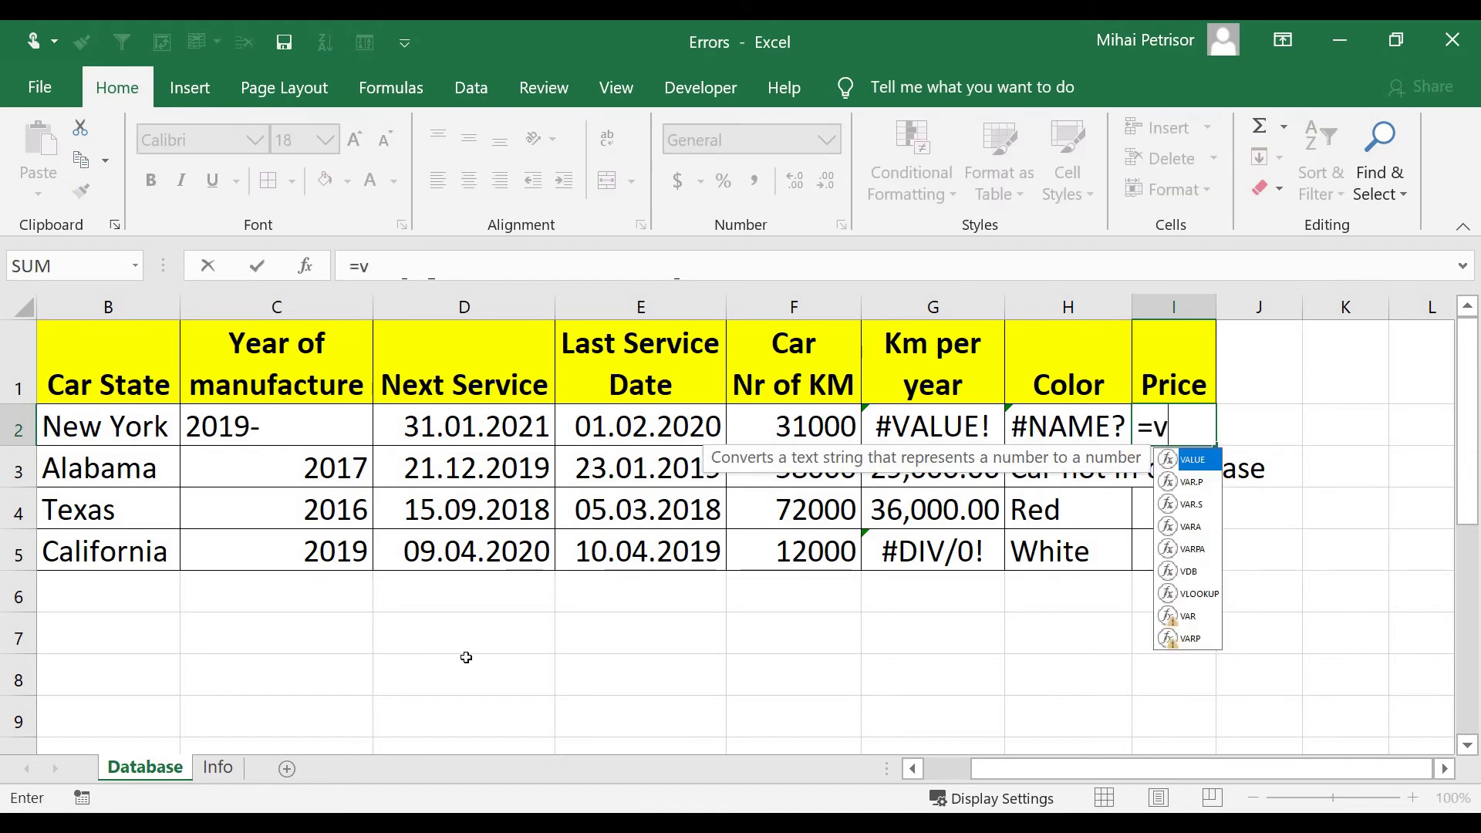
key("Tab")
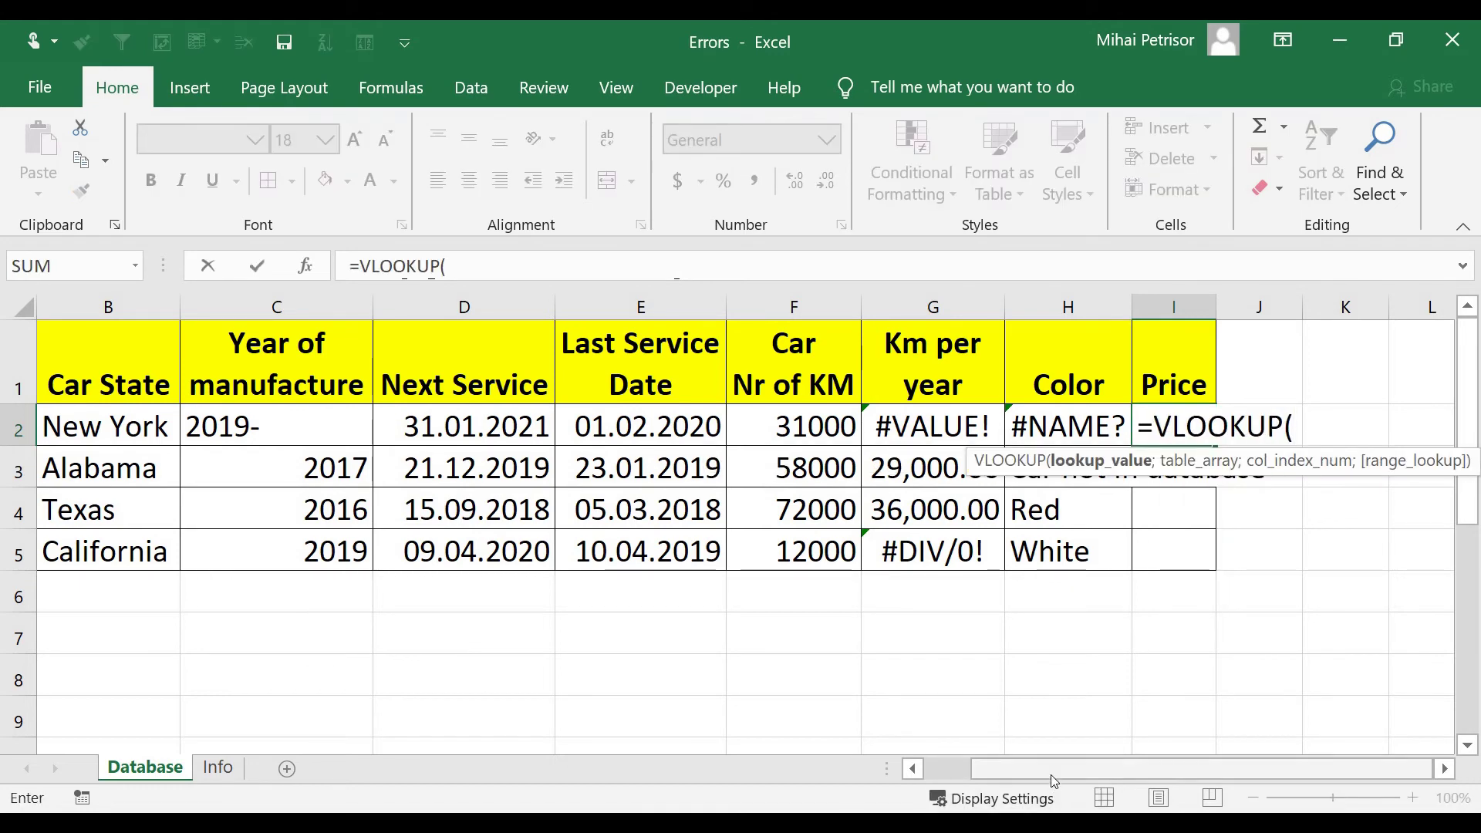
scroll(1003, 768, "left", 1)
left_click(170, 432)
type(";")
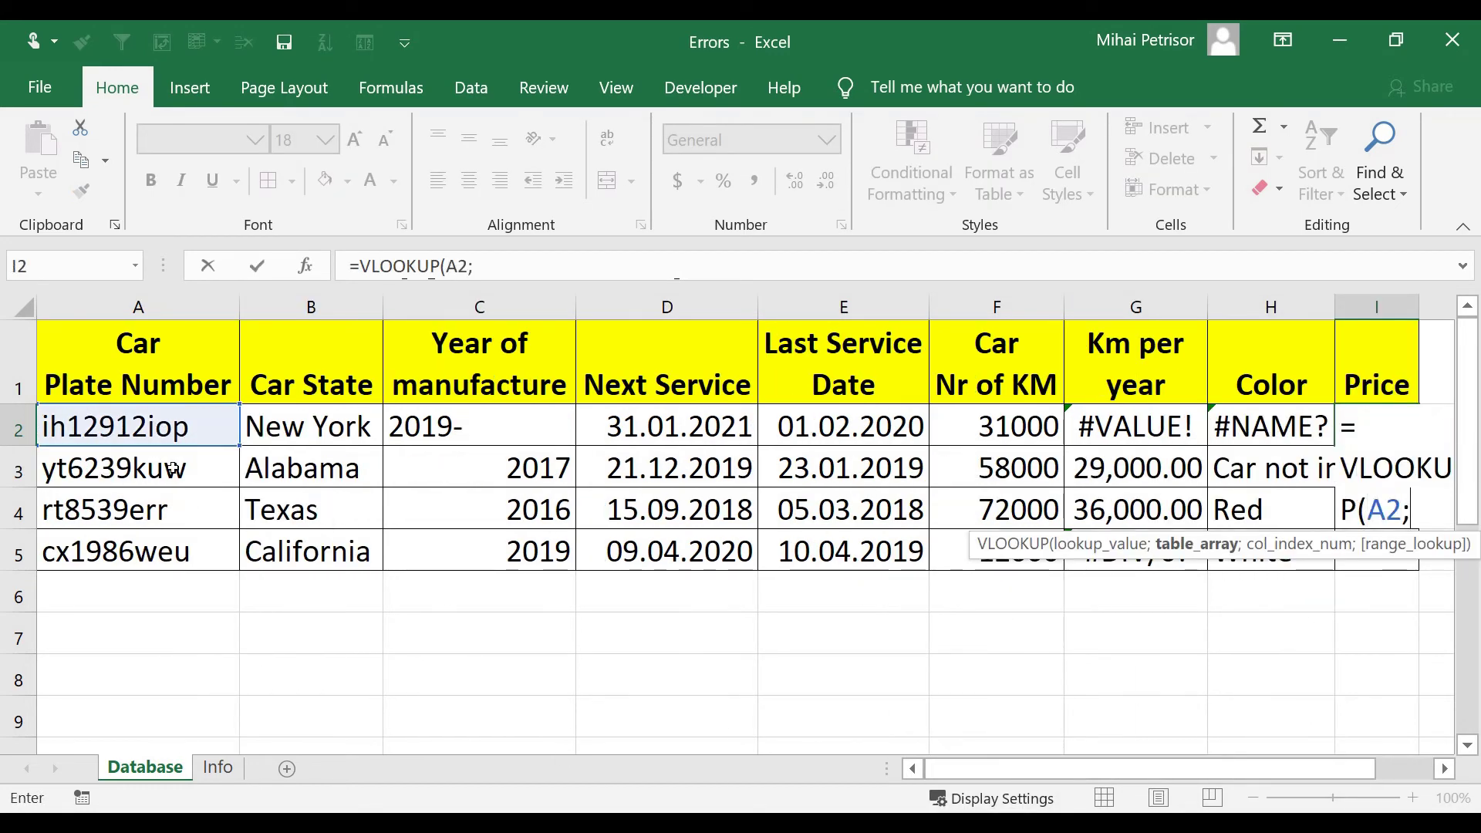
Complete the I2 VLOOKUP with Info sheet columns A:C as the table, column index 3 and exact match 0
left_click(219, 767)
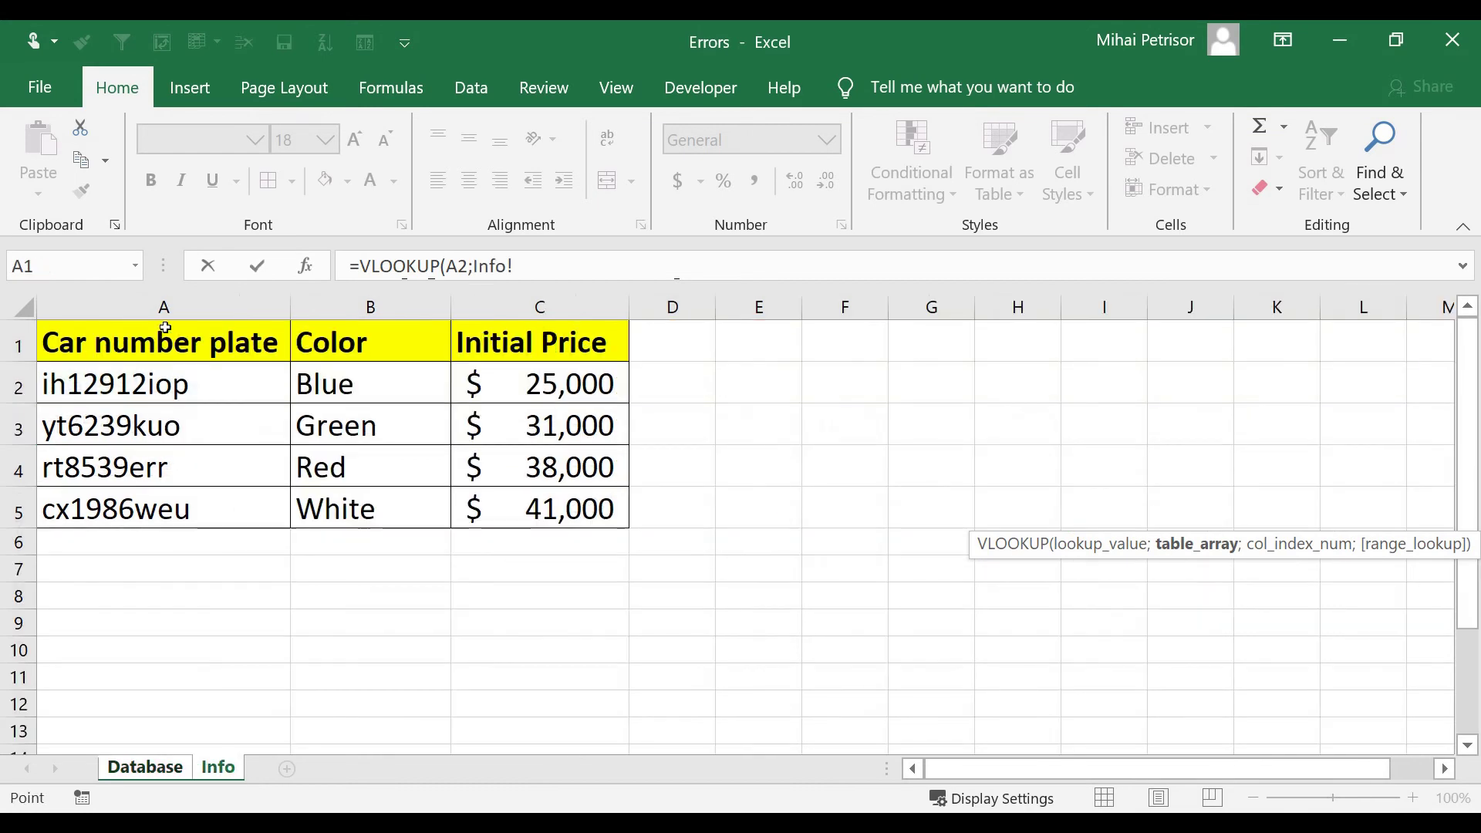
left_click_drag(165, 307, 501, 305)
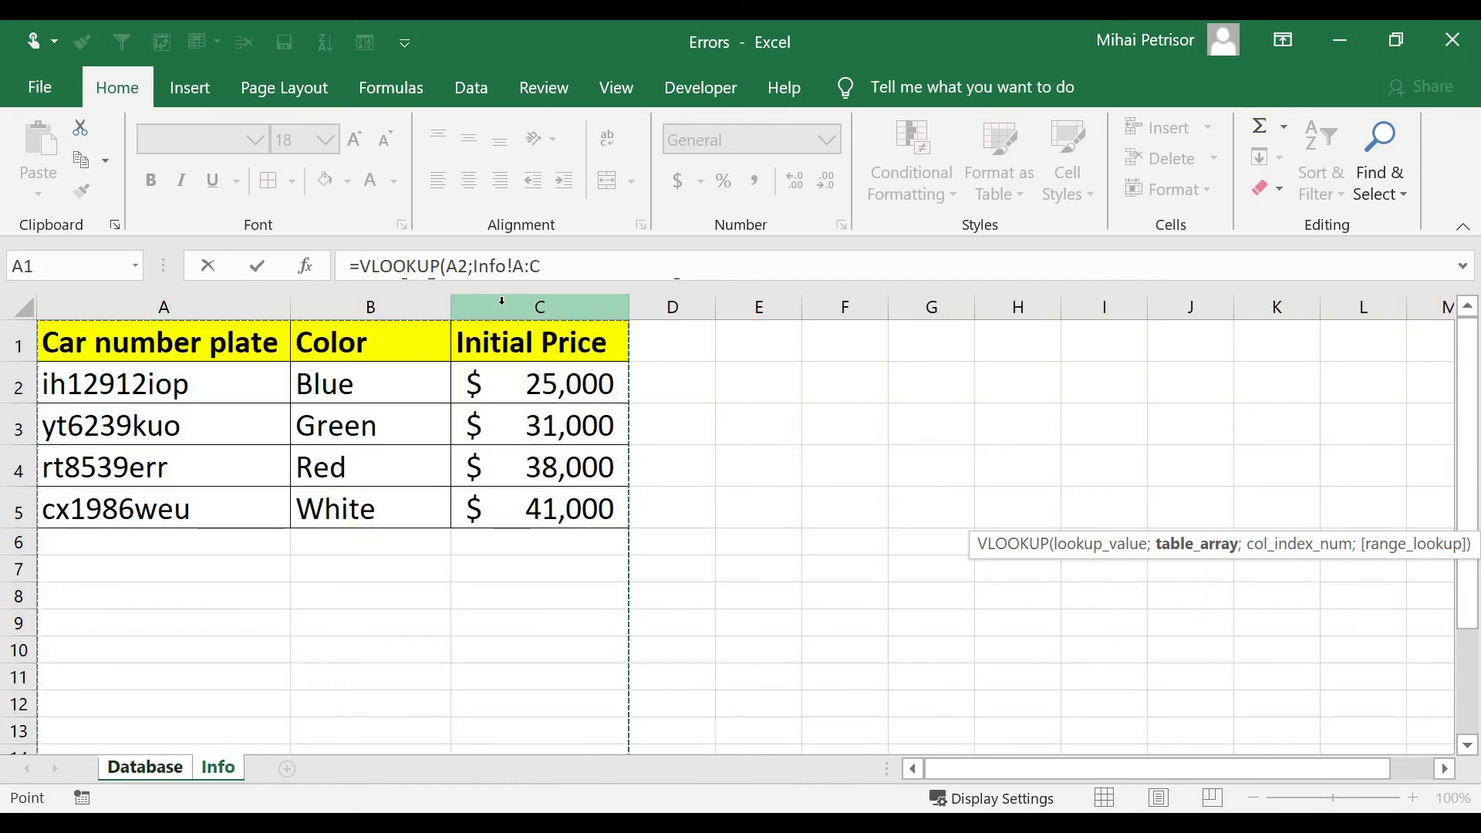
type(";3")
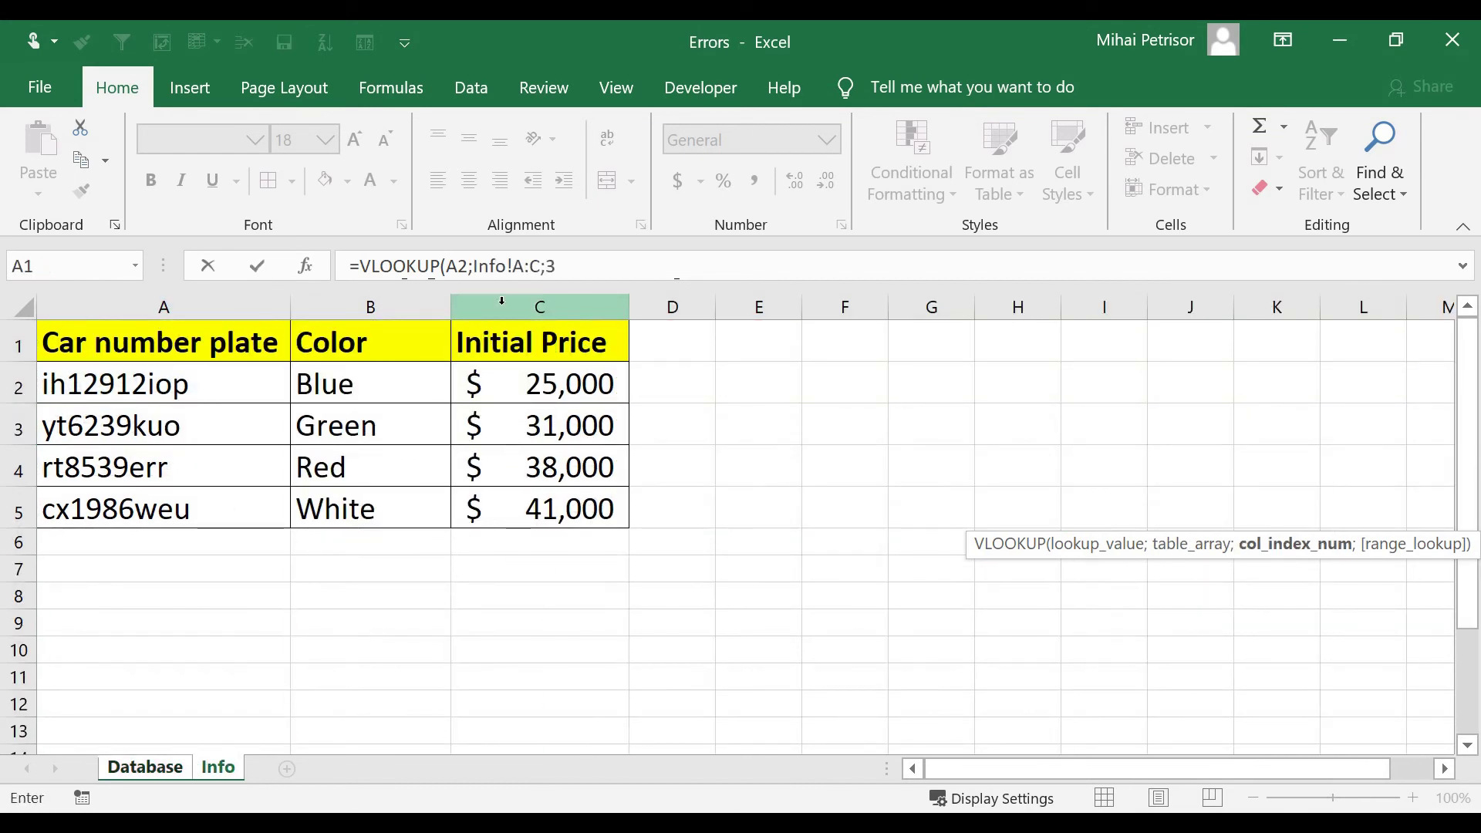
type(";0")
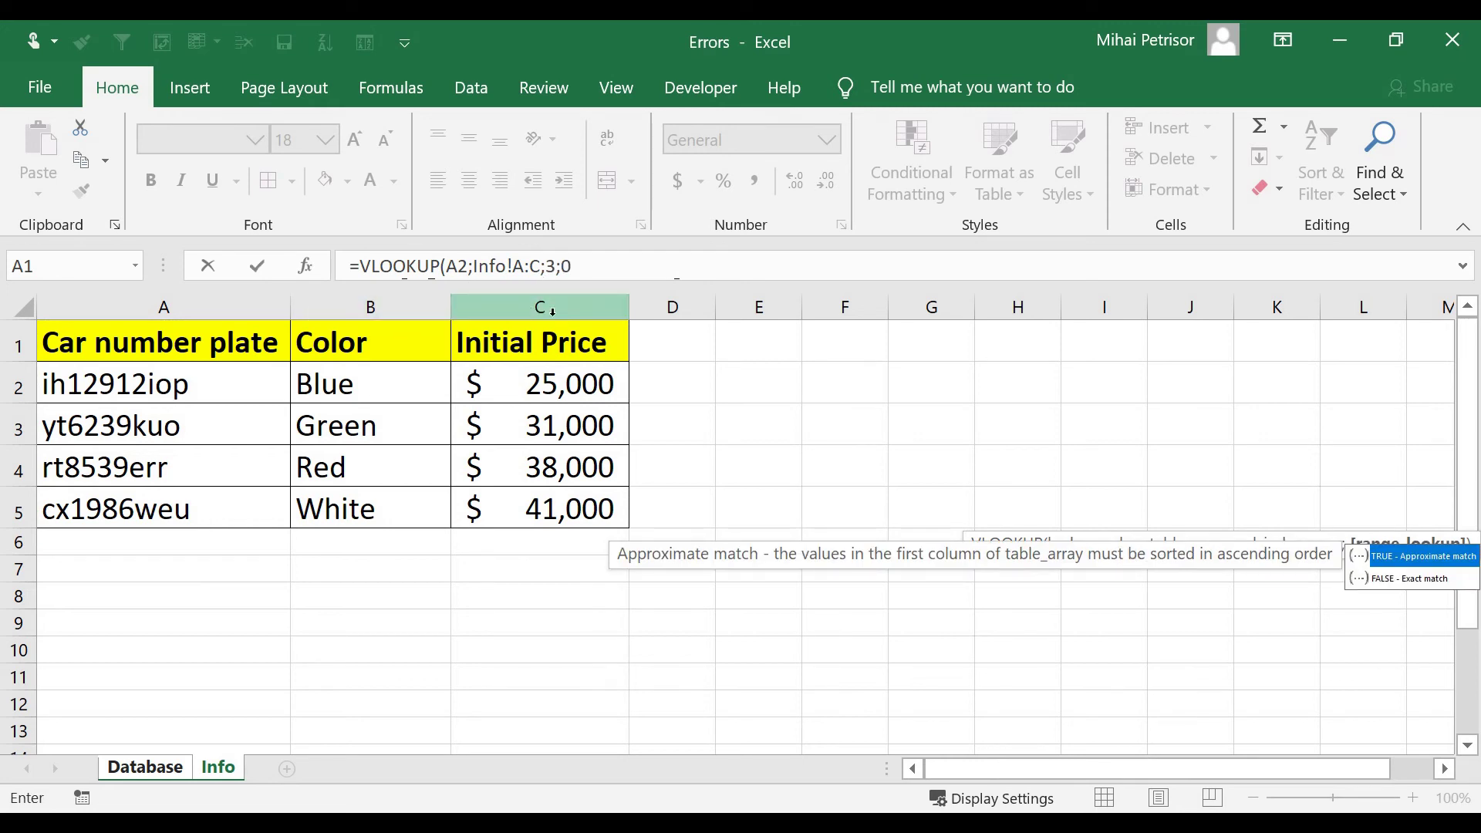
type(")")
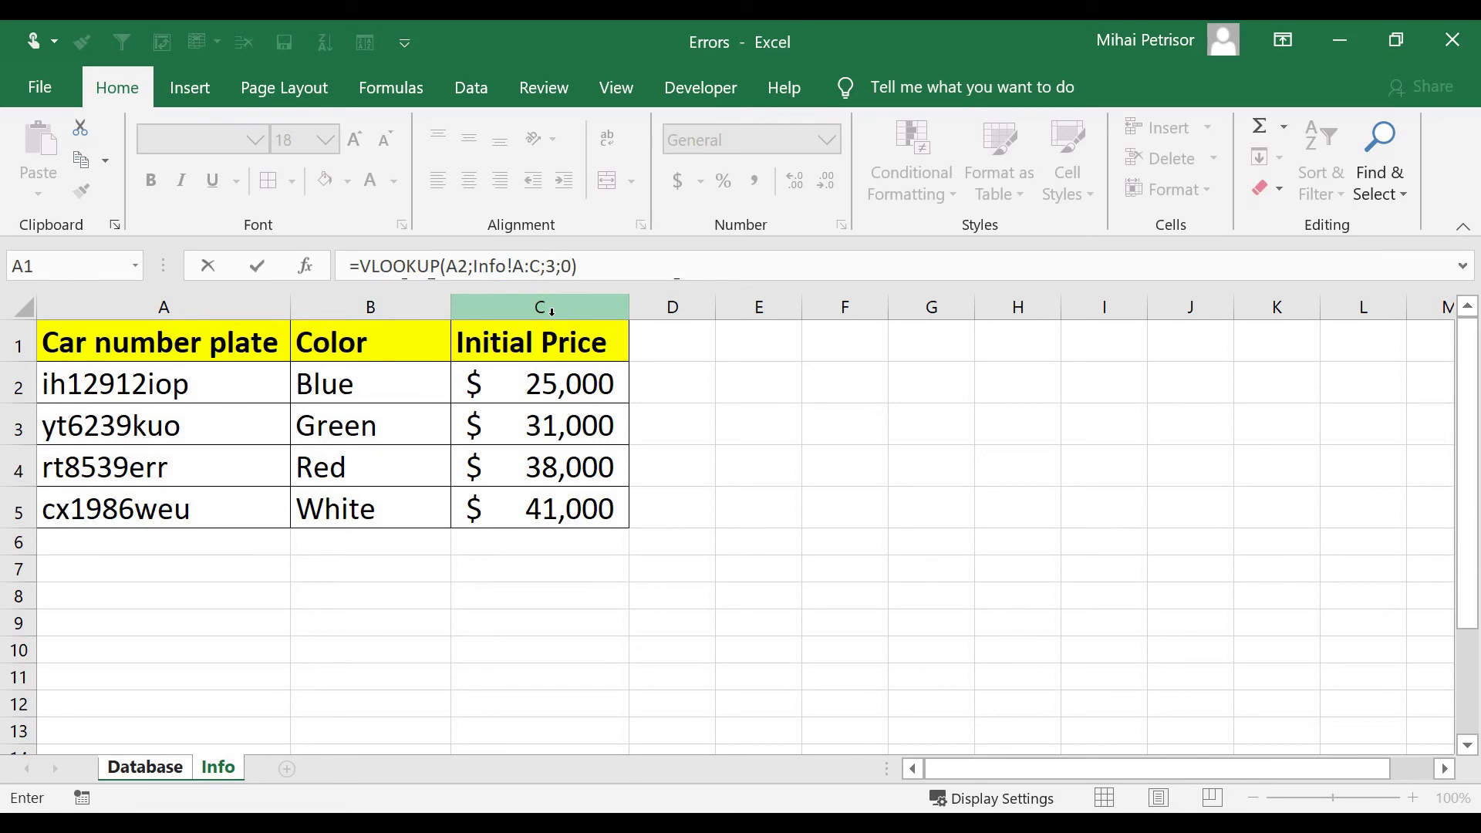
key("Return")
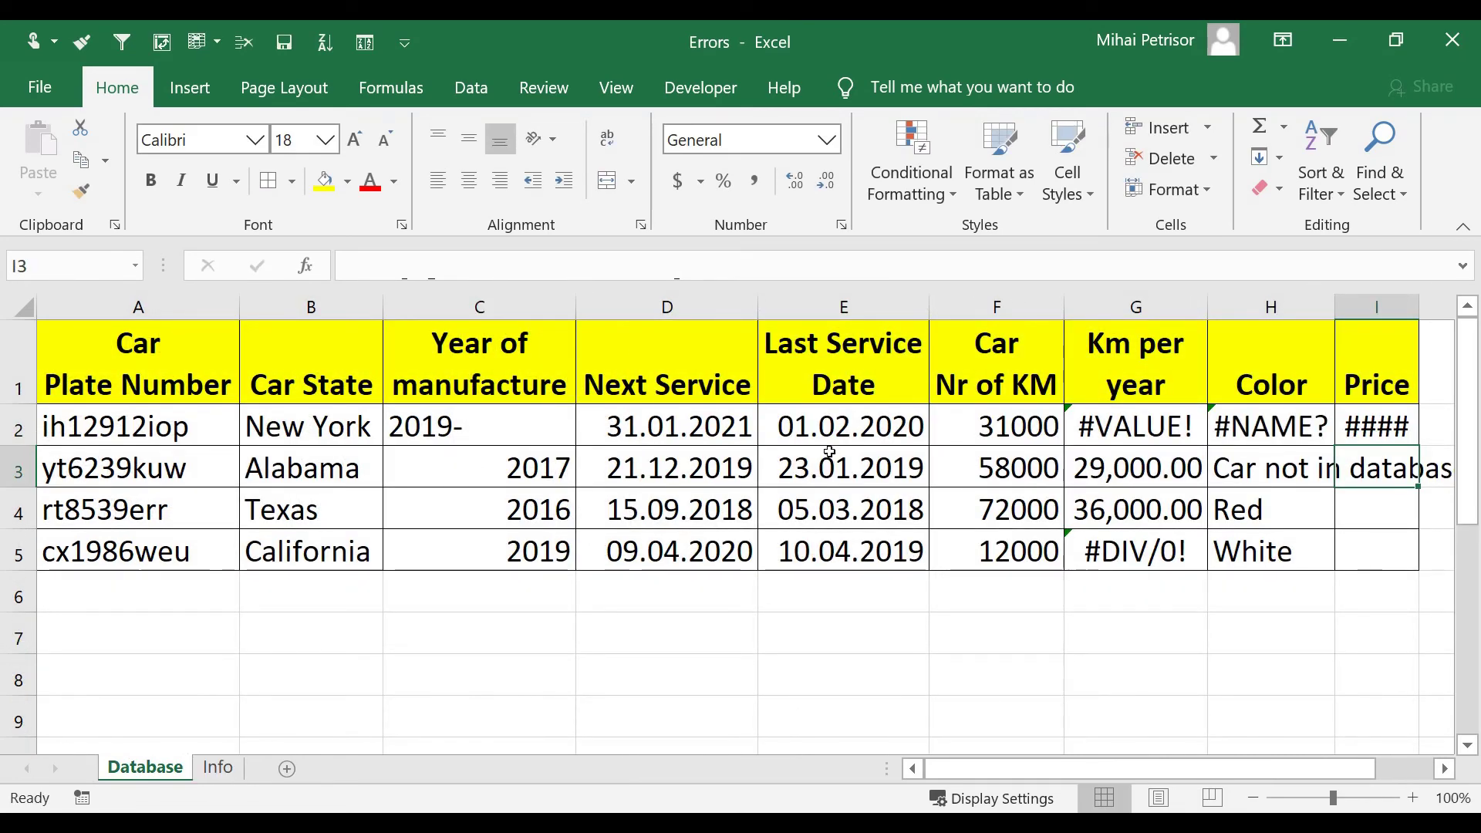
Fill the I2 price formula down through I5 and check the row 3 lookup against its plate number
left_click(1392, 431)
left_click_drag(1418, 445, 1392, 532)
left_click(1378, 463)
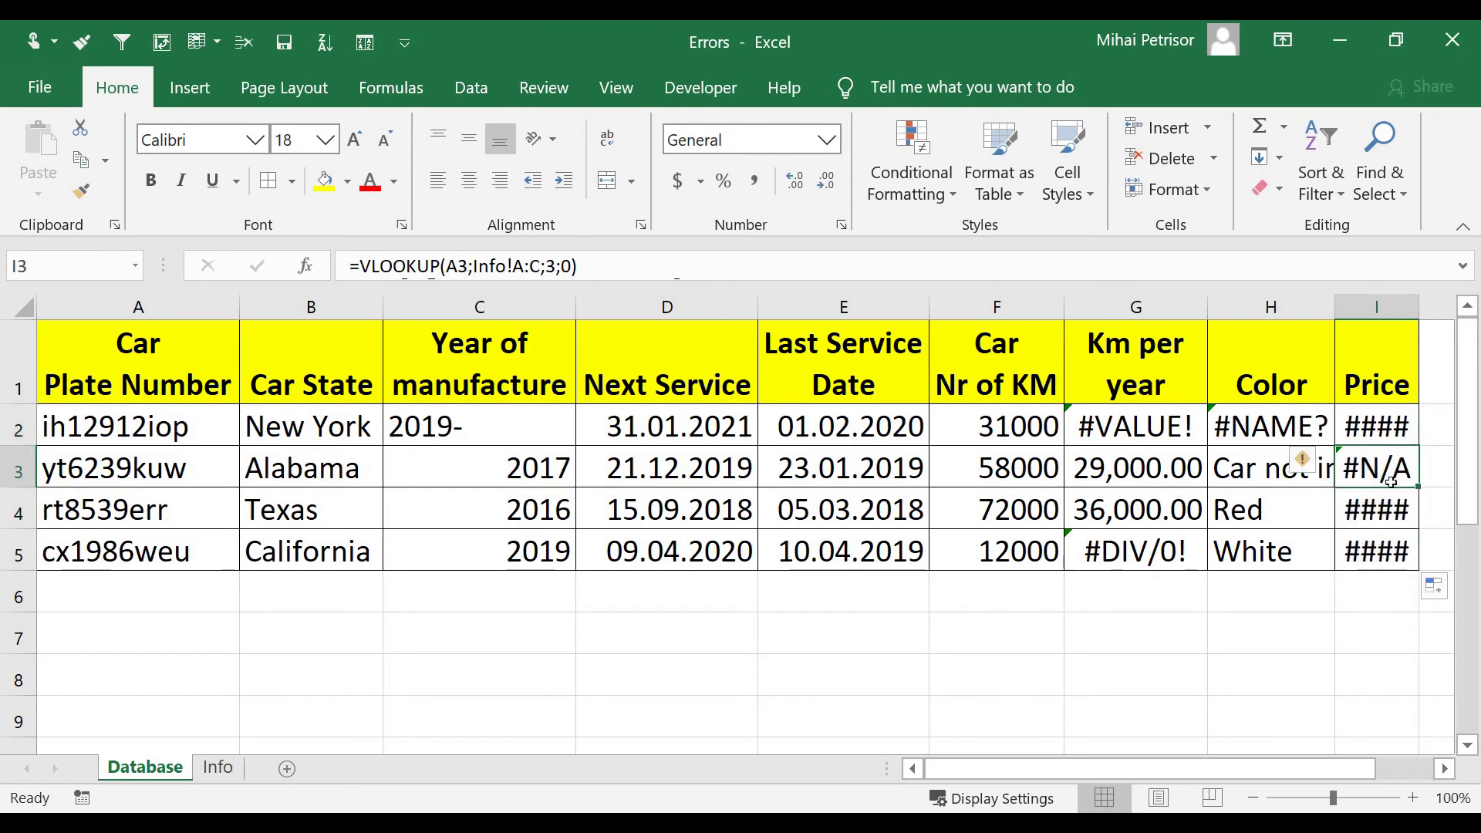
left_click(235, 475)
left_click(1405, 484)
key("Up")
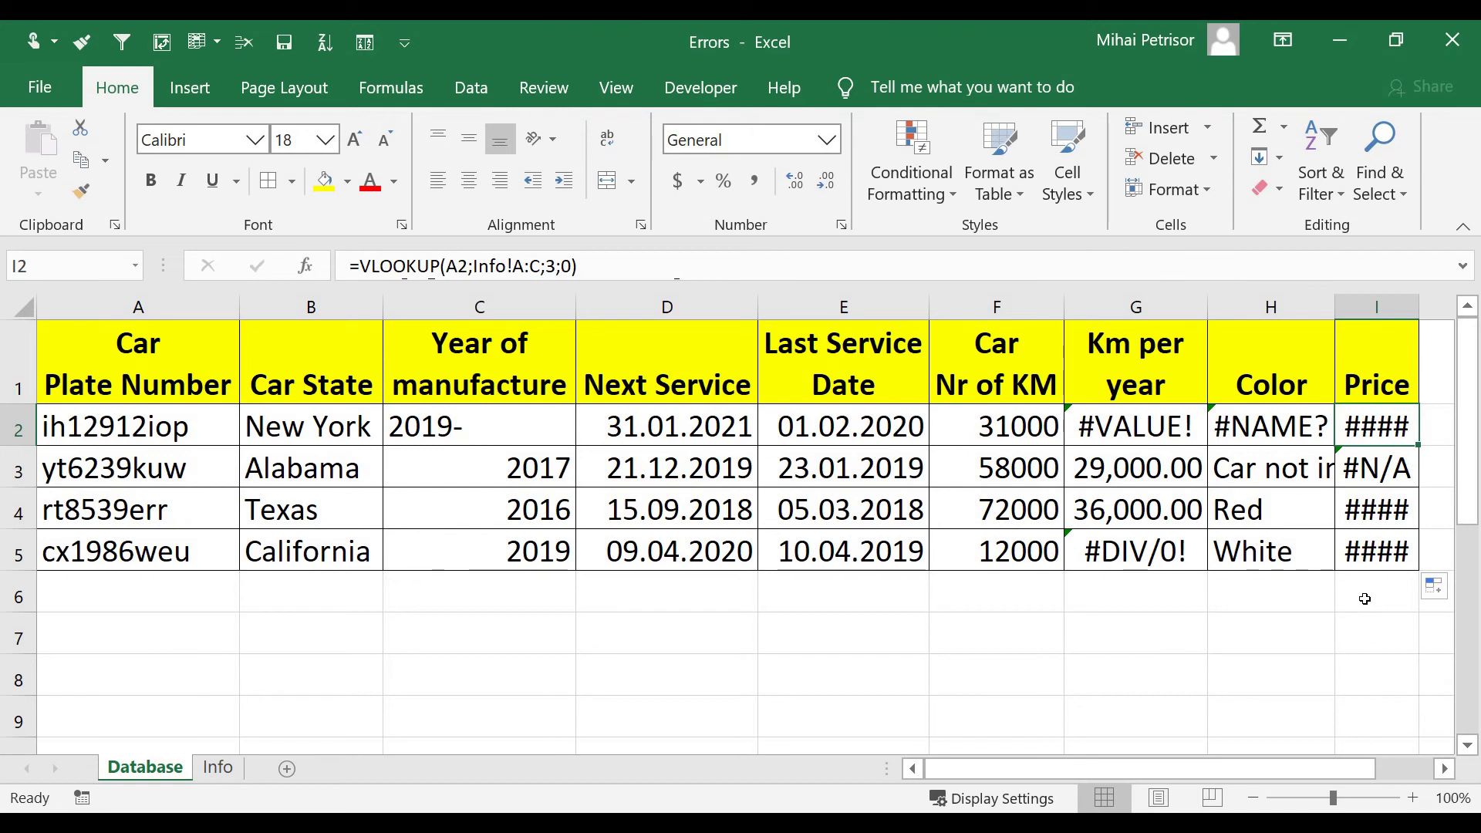
AutoFit the Price column's width to its contents and check the prices in I2 and I3
left_click(1445, 770)
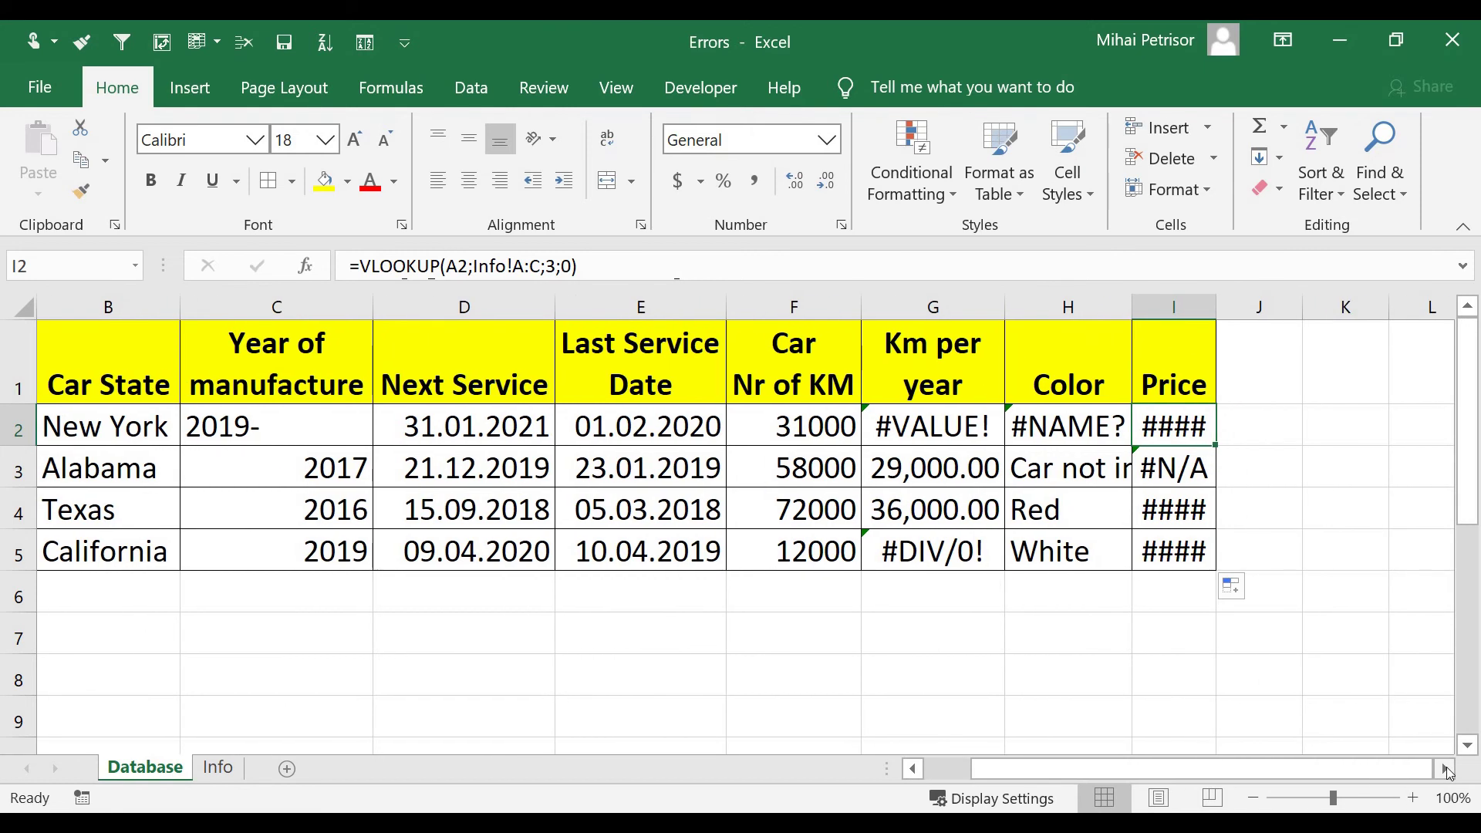
left_click(1445, 770)
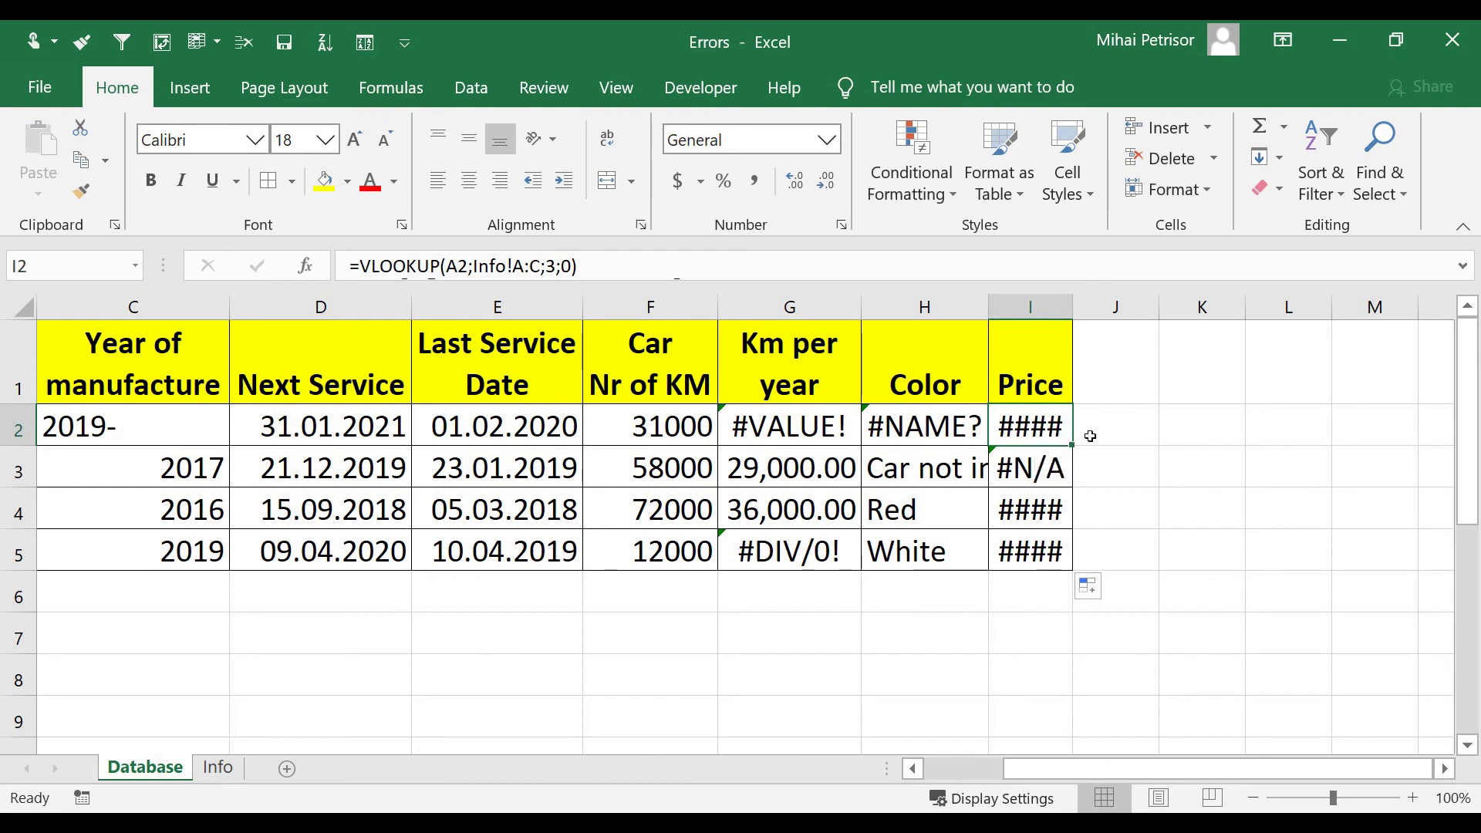
double_click(1074, 310)
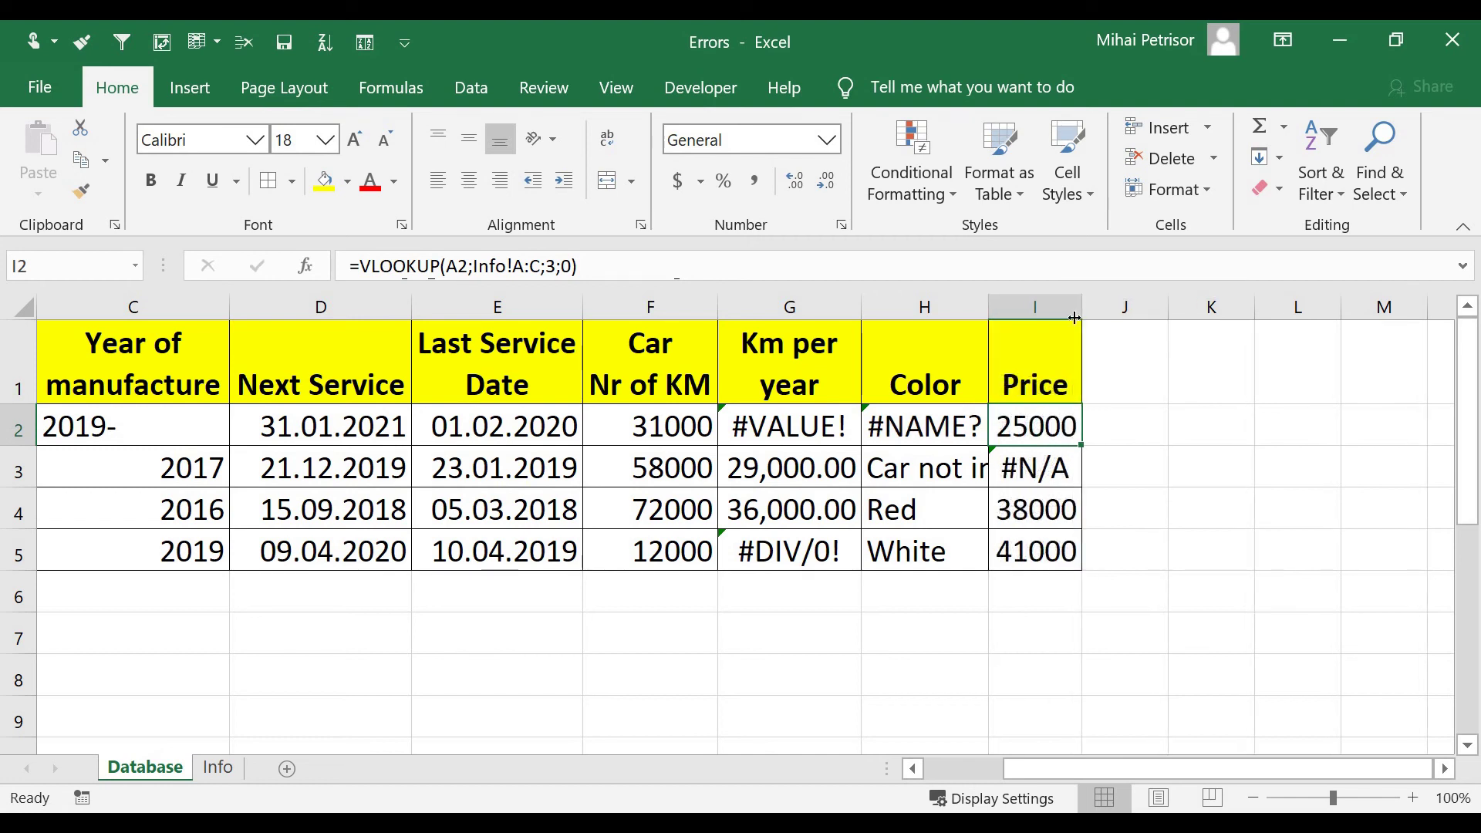
left_click(1051, 472)
left_click(1049, 435)
left_click_drag(1119, 768, 988, 763)
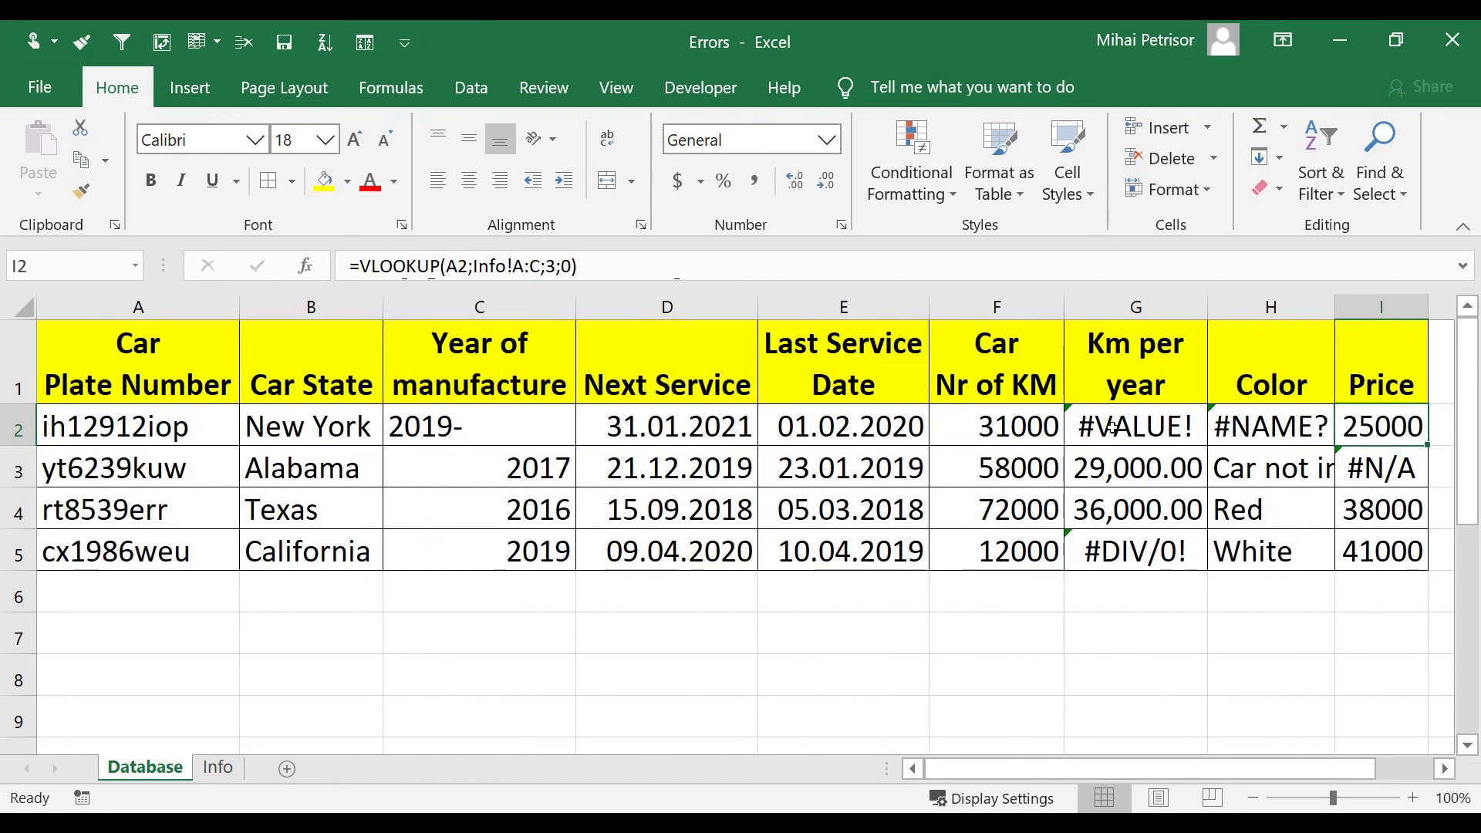
Copy rows 3 to 5 and paste them back in place as values only
left_click(1153, 428)
left_click(994, 432)
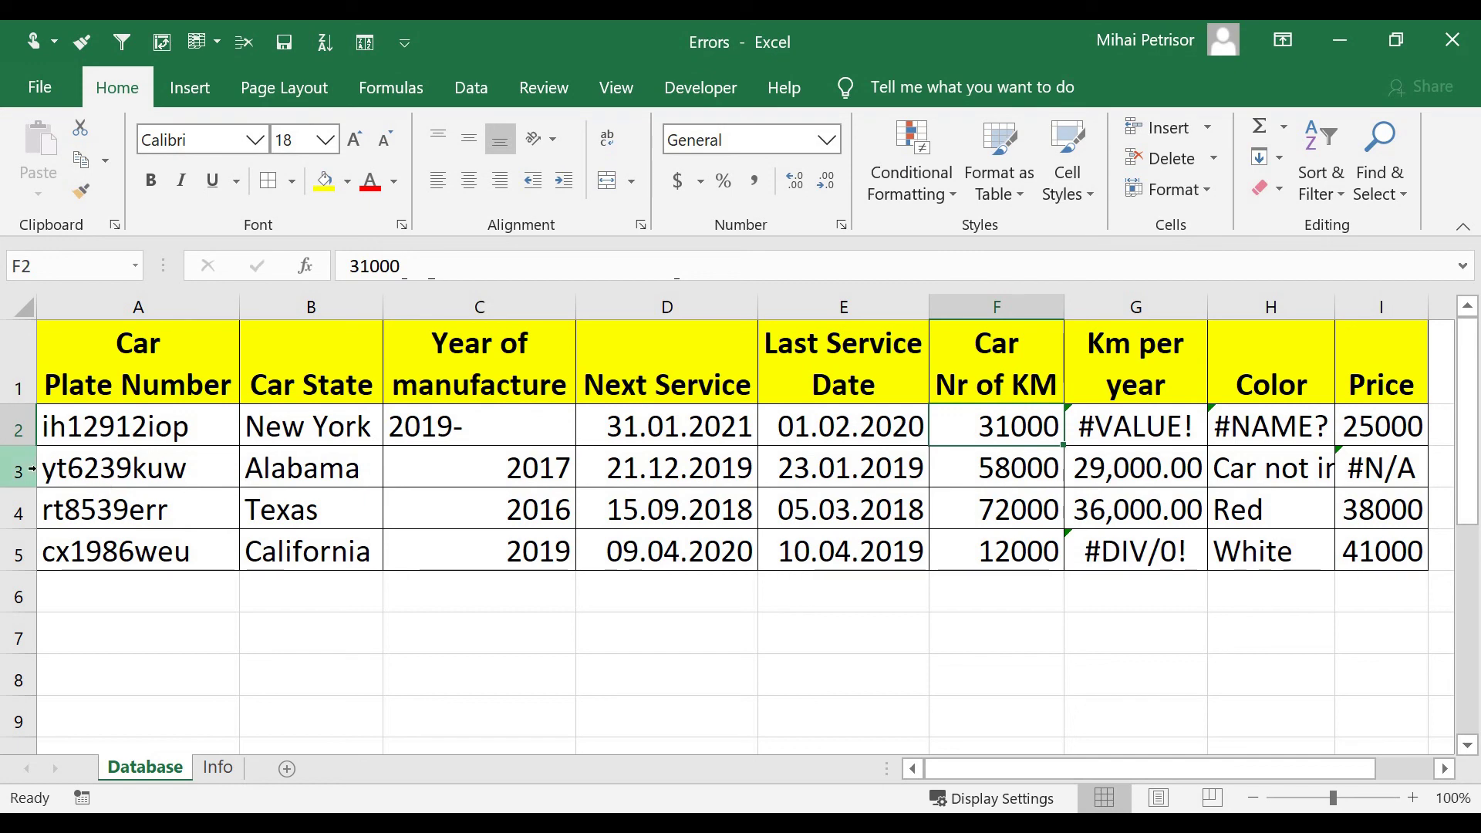
left_click_drag(31, 468, 13, 534)
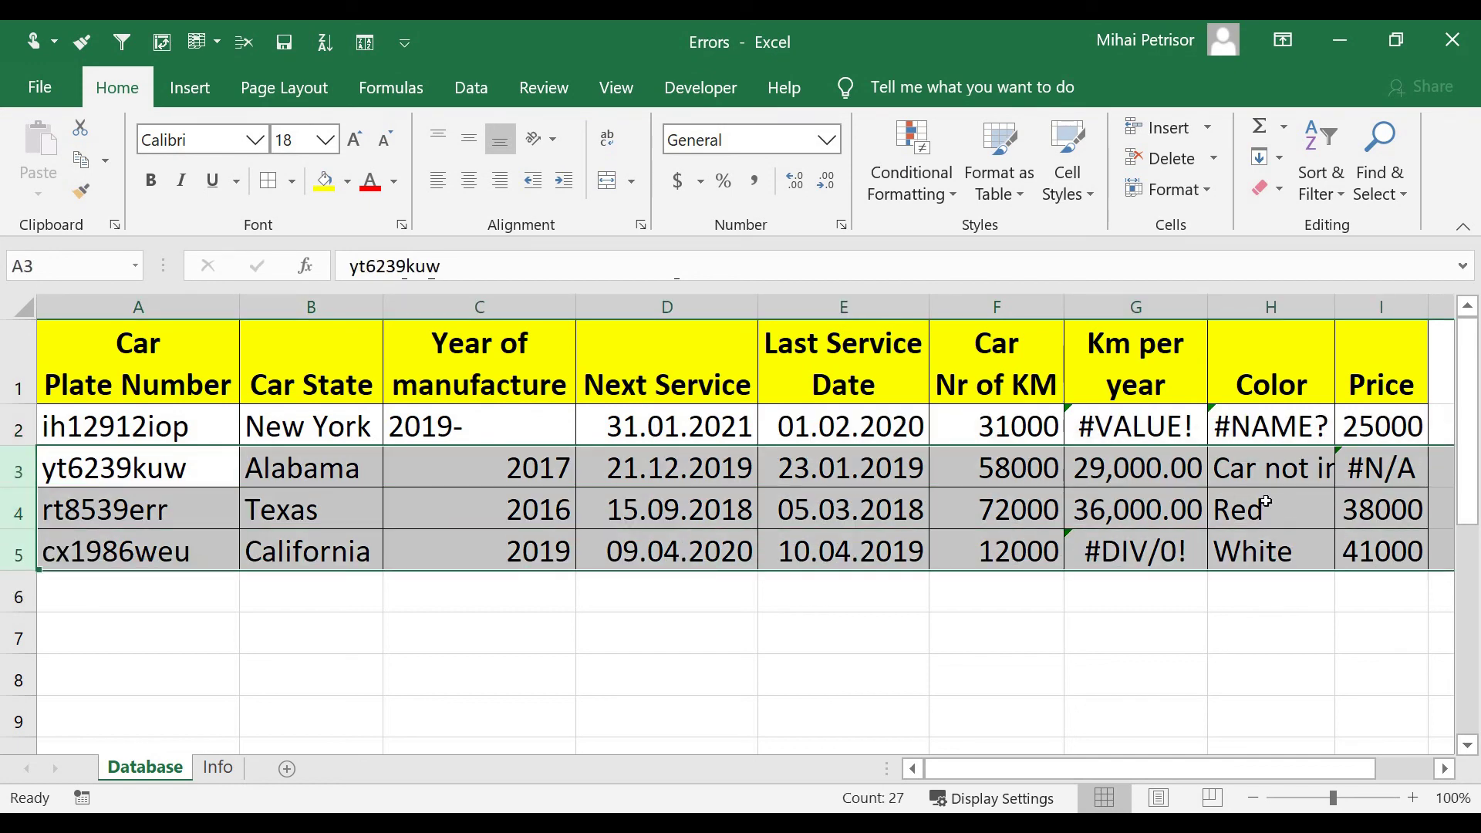
key("ctrl+c")
left_click_drag(38, 472, 39, 472)
right_click(37, 470)
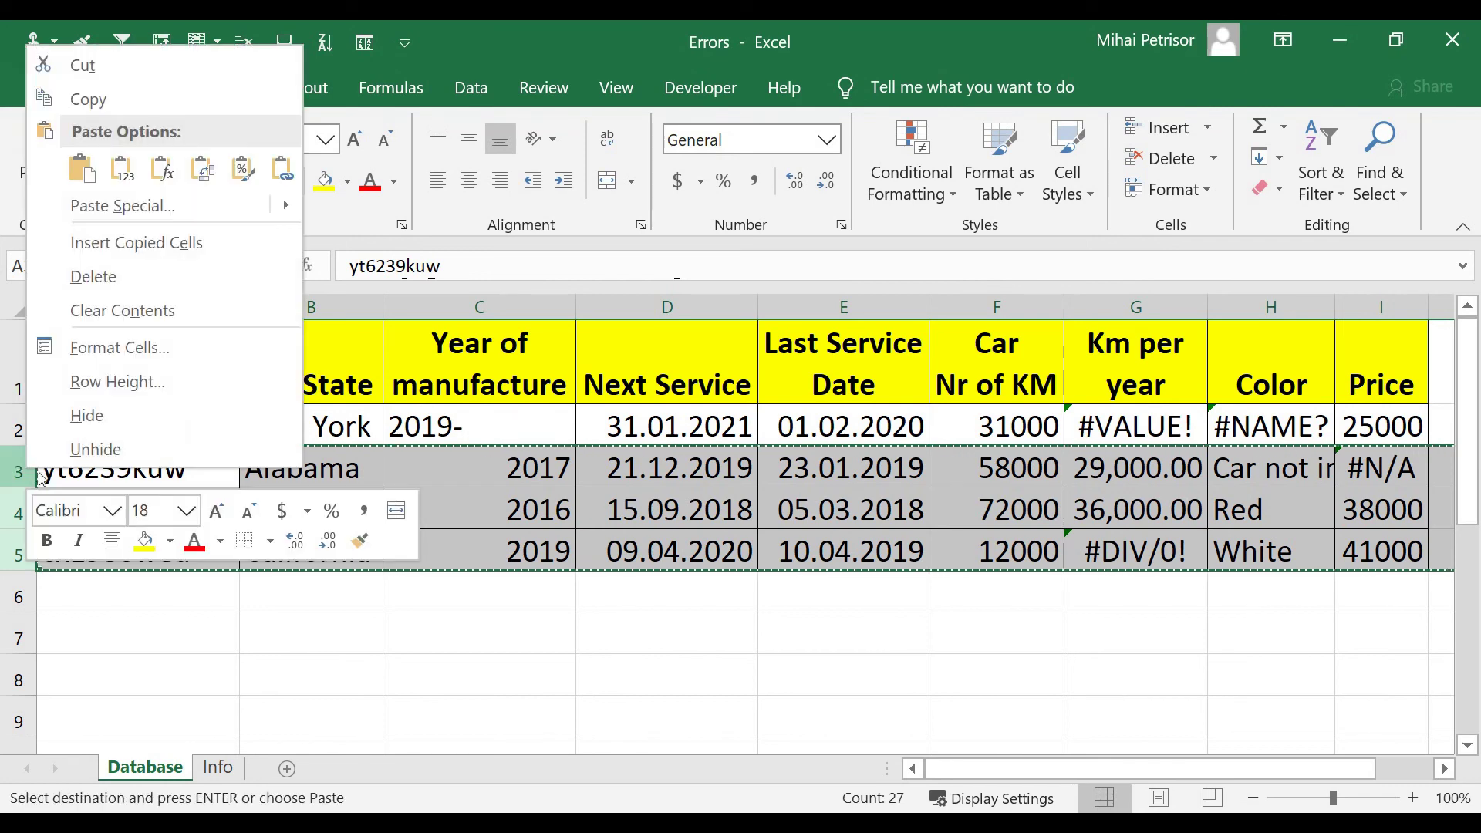
left_click(126, 172)
left_click(1018, 509)
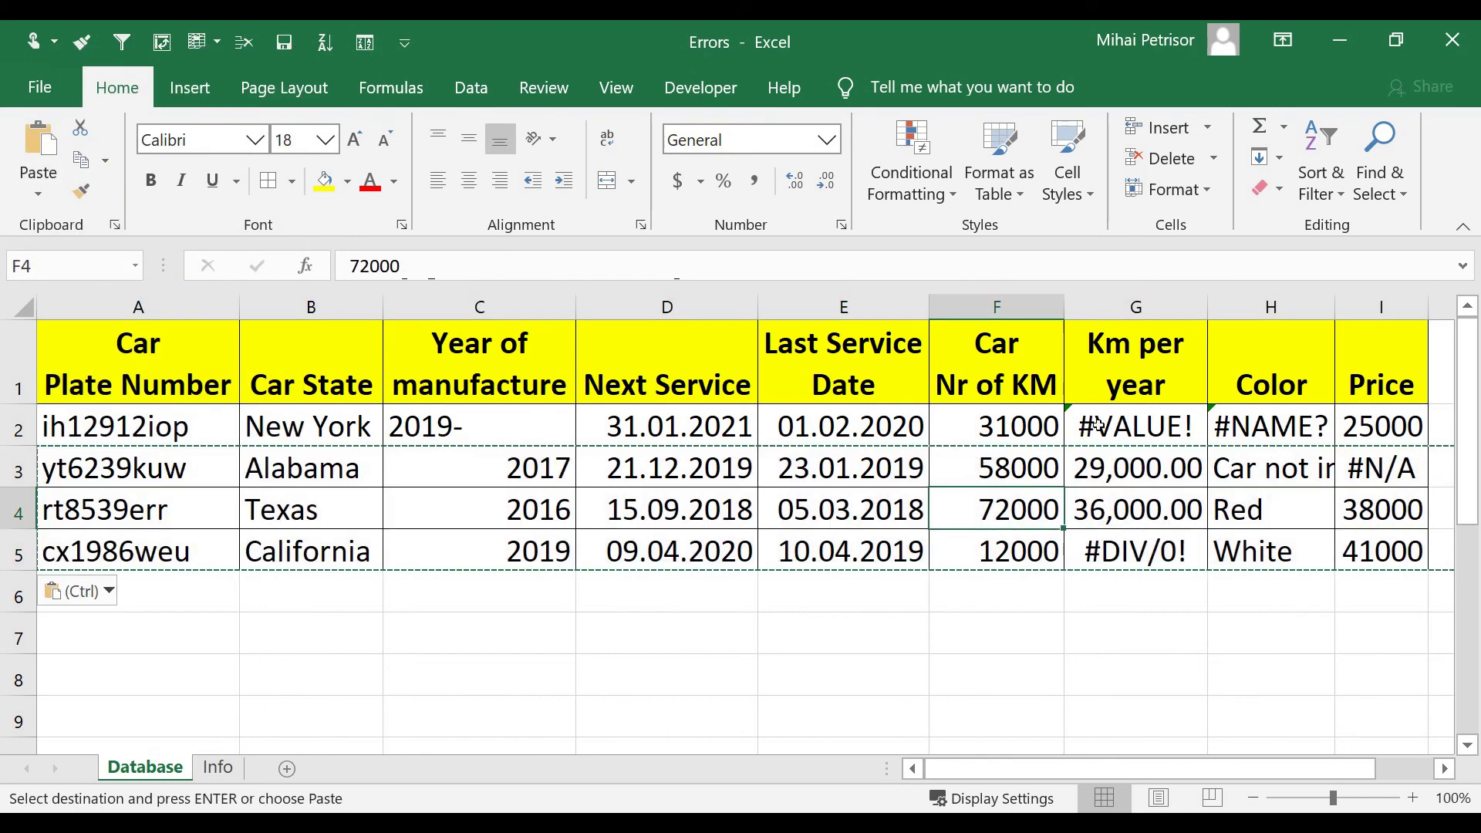
Examine the formulas and source cells in row 2 and compare them with the Km per year value in G3
left_click(1198, 425)
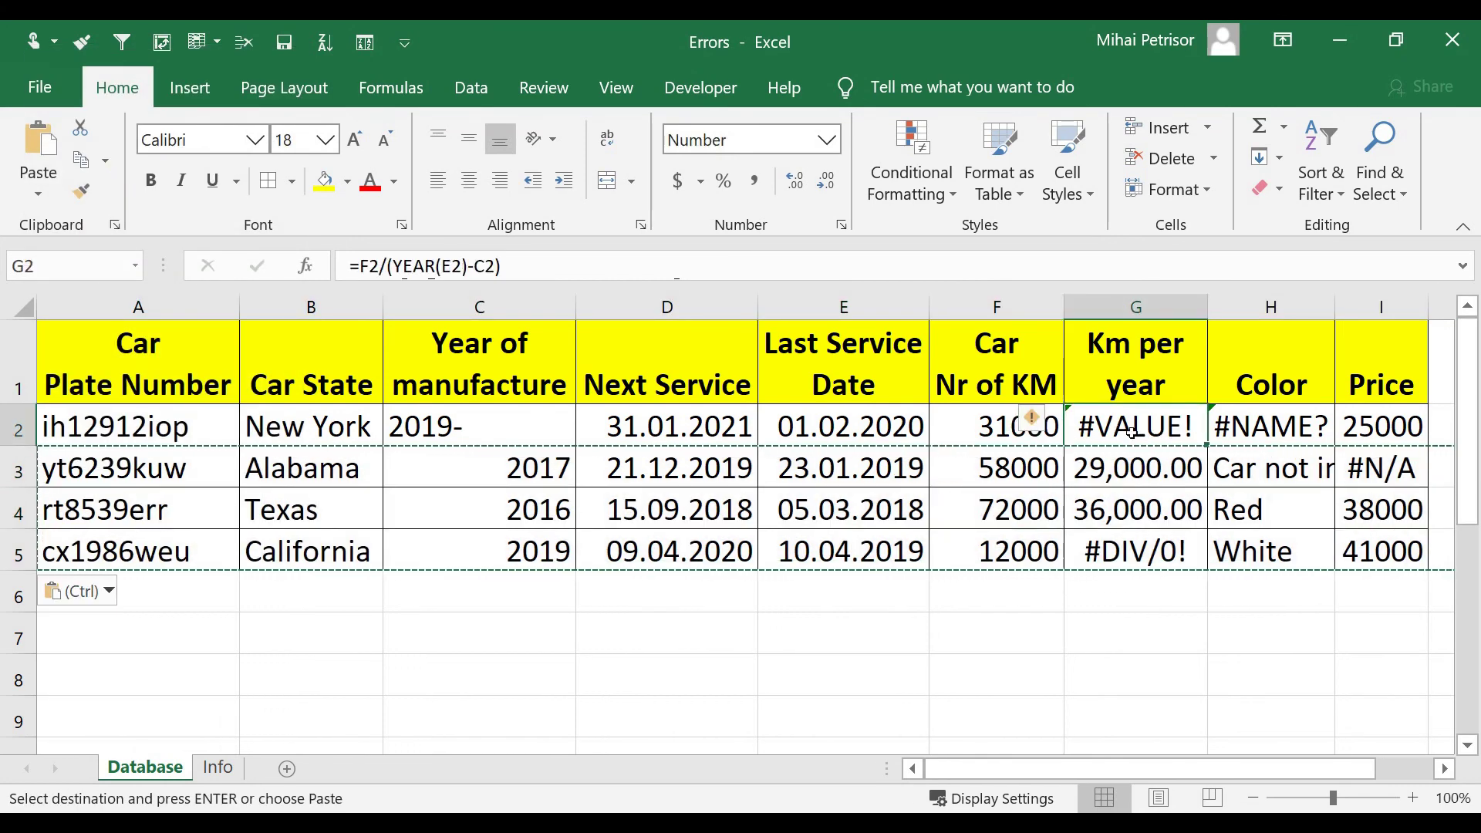
left_click(1265, 428)
left_click(1381, 429)
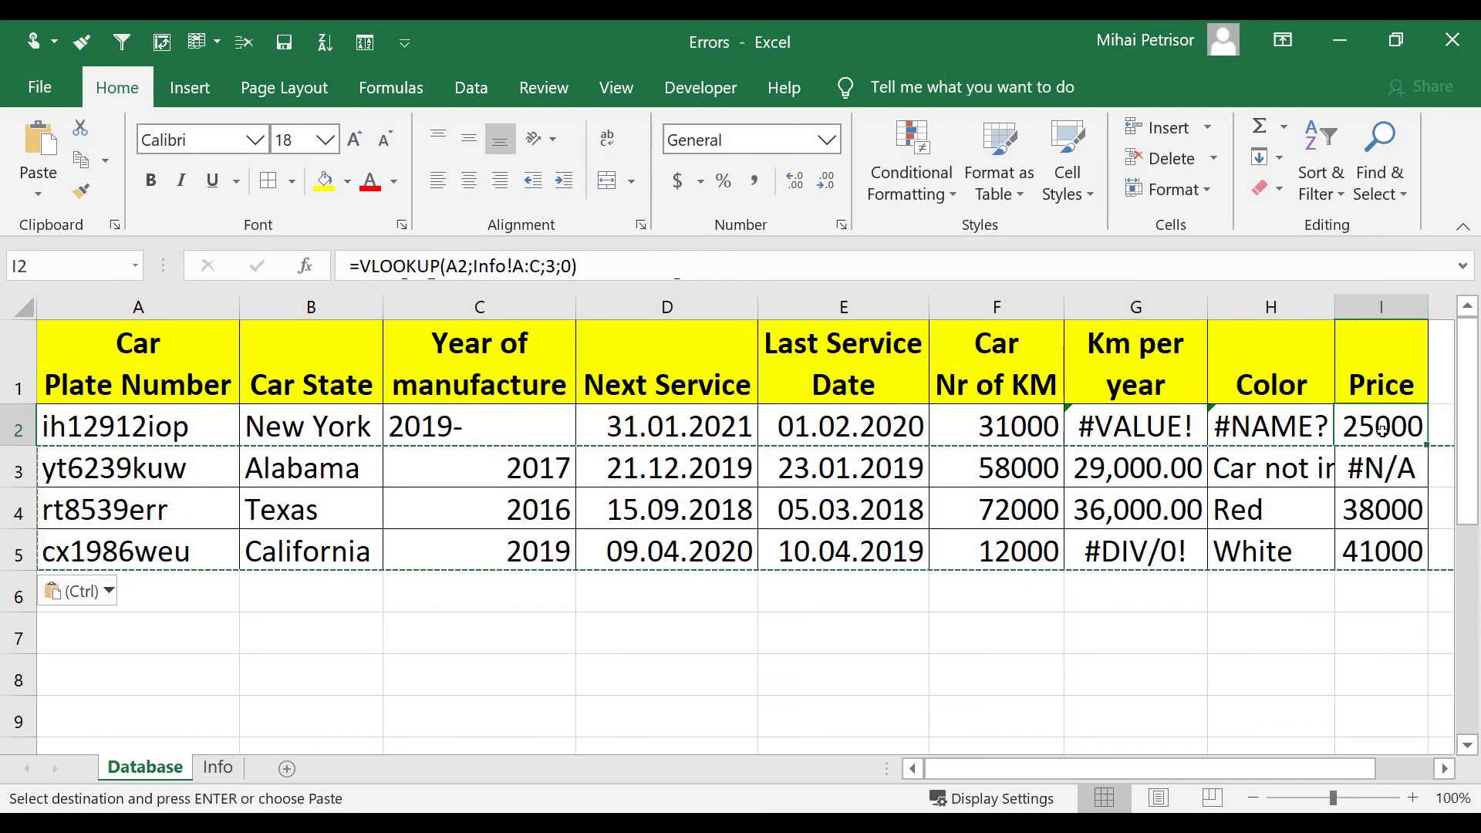
left_click(1152, 427)
left_click(961, 429)
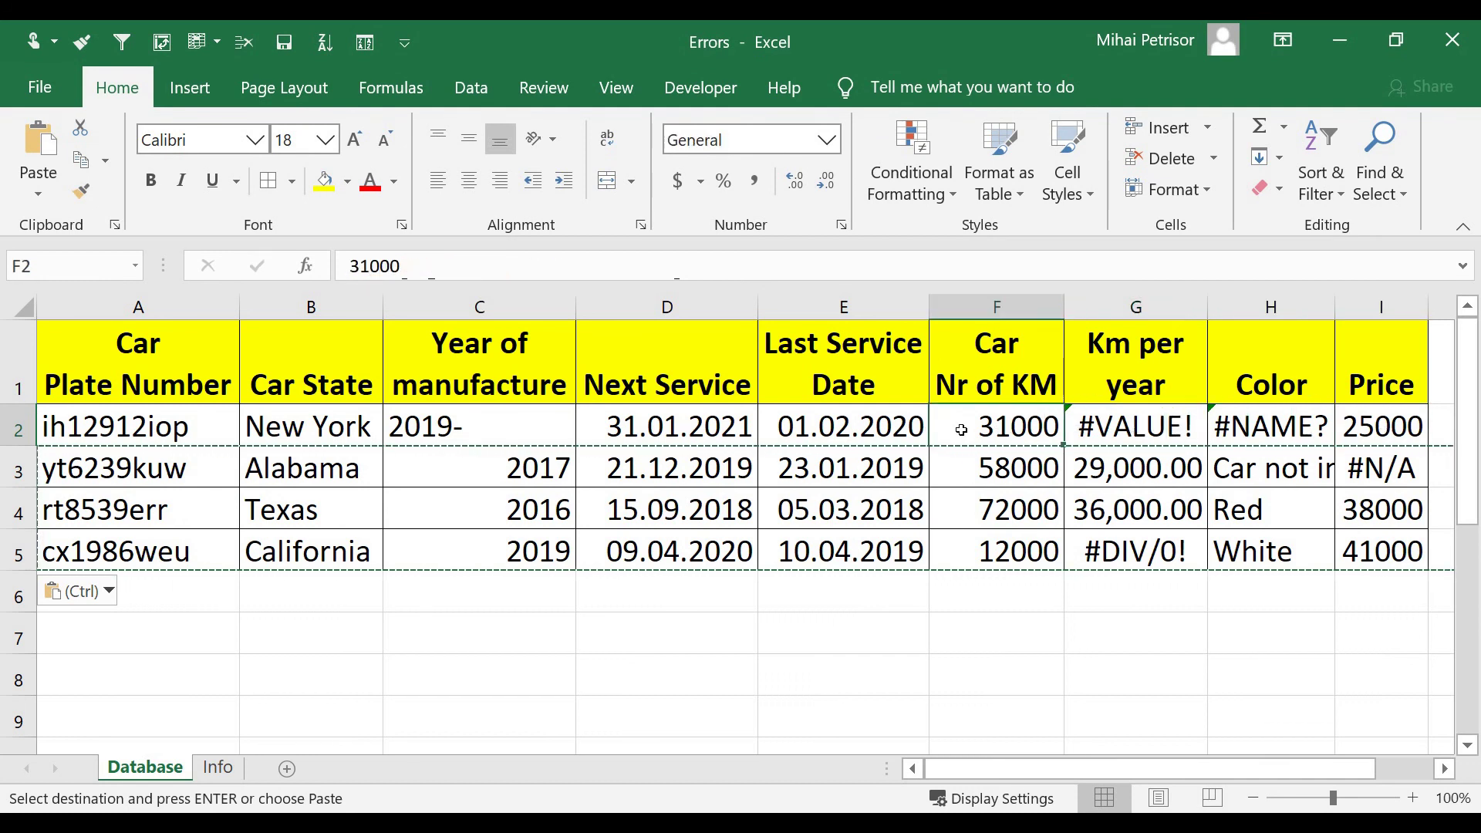
left_click(1179, 432)
left_click(1159, 469)
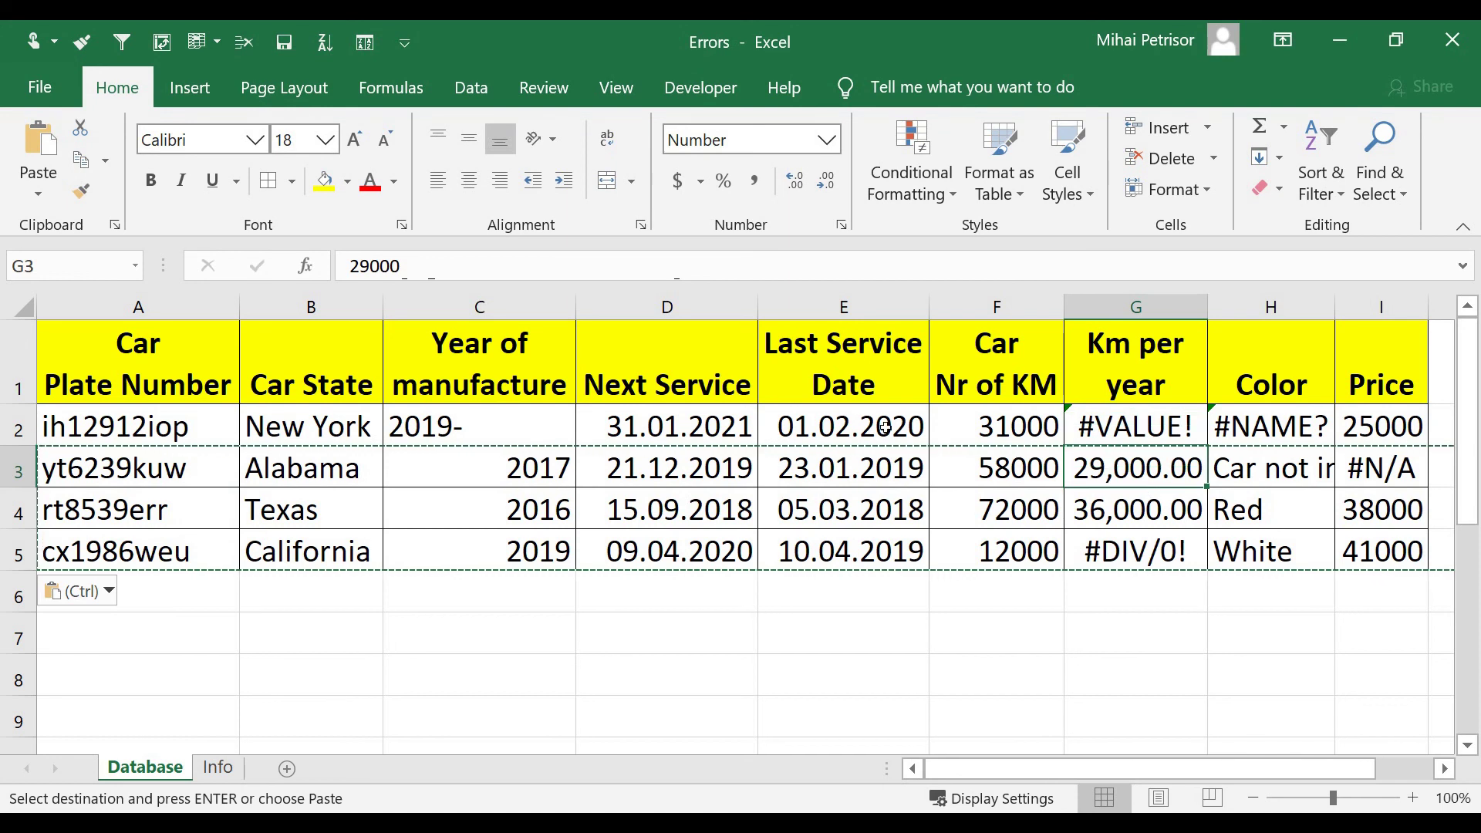
left_click(453, 424)
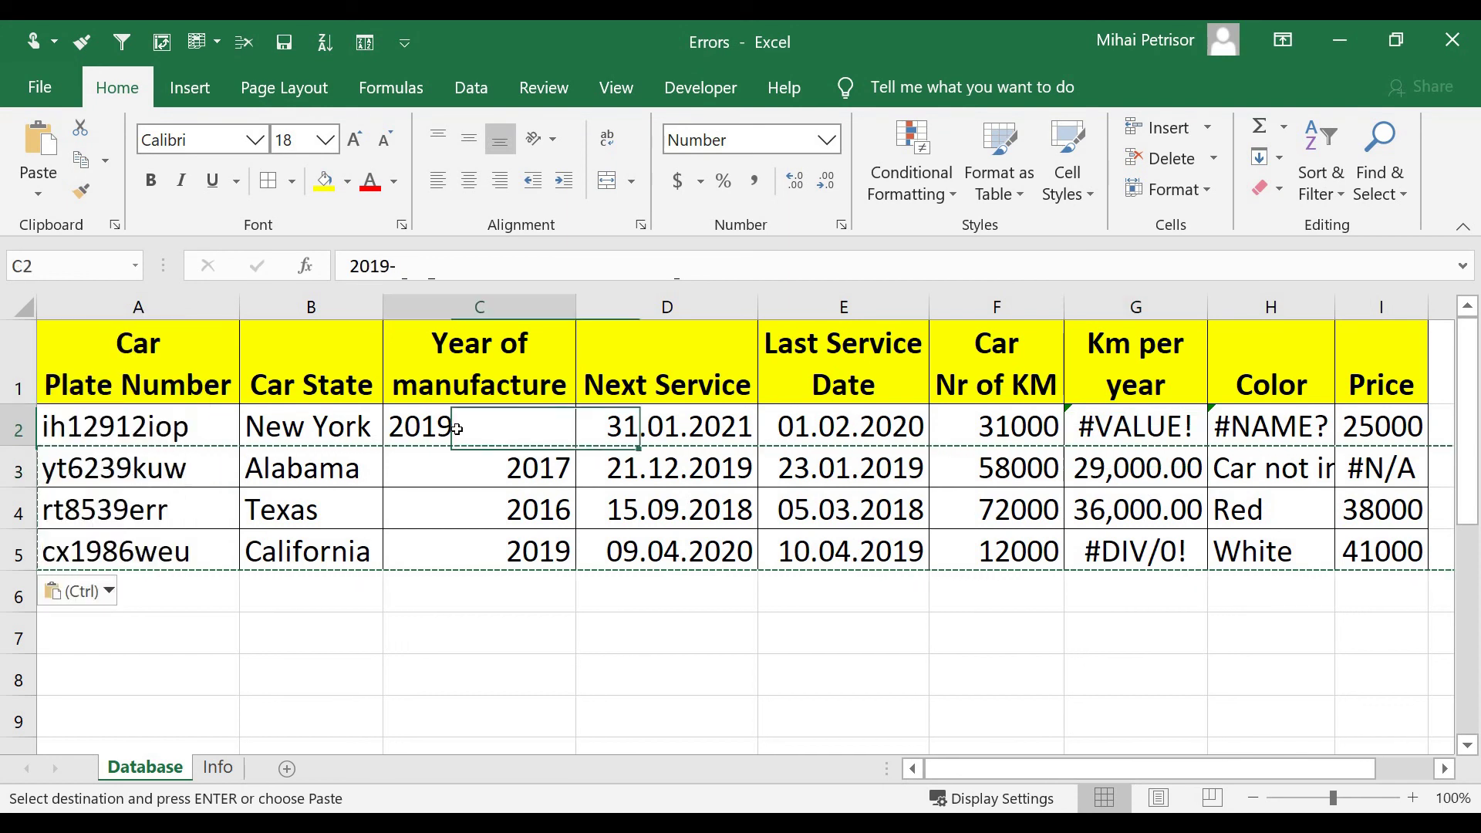
left_click(689, 428)
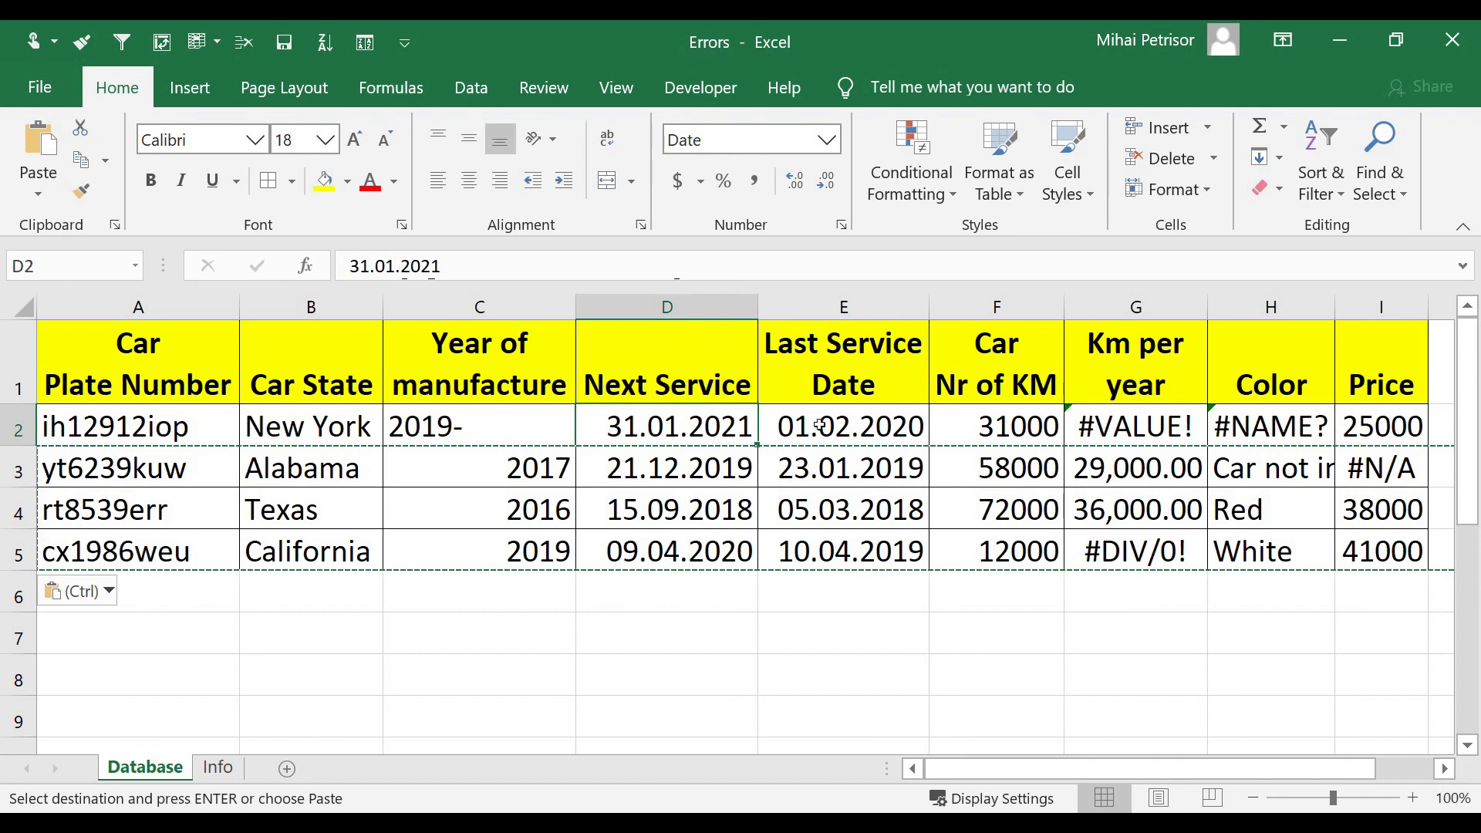
Delete the Last Service Date column and select the Km per year formula in row 2
right_click(825, 317)
left_click(900, 542)
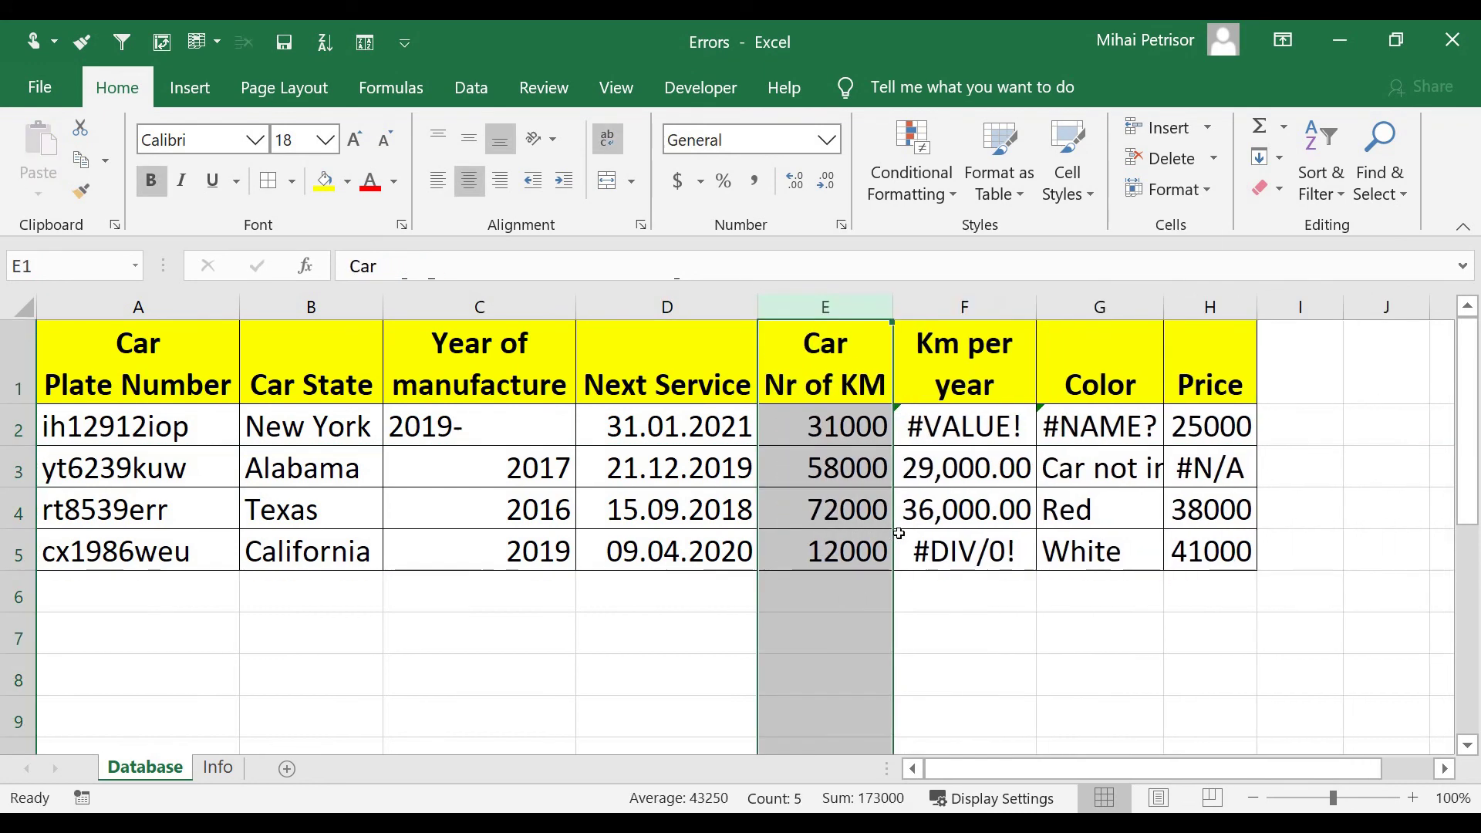
left_click(968, 429)
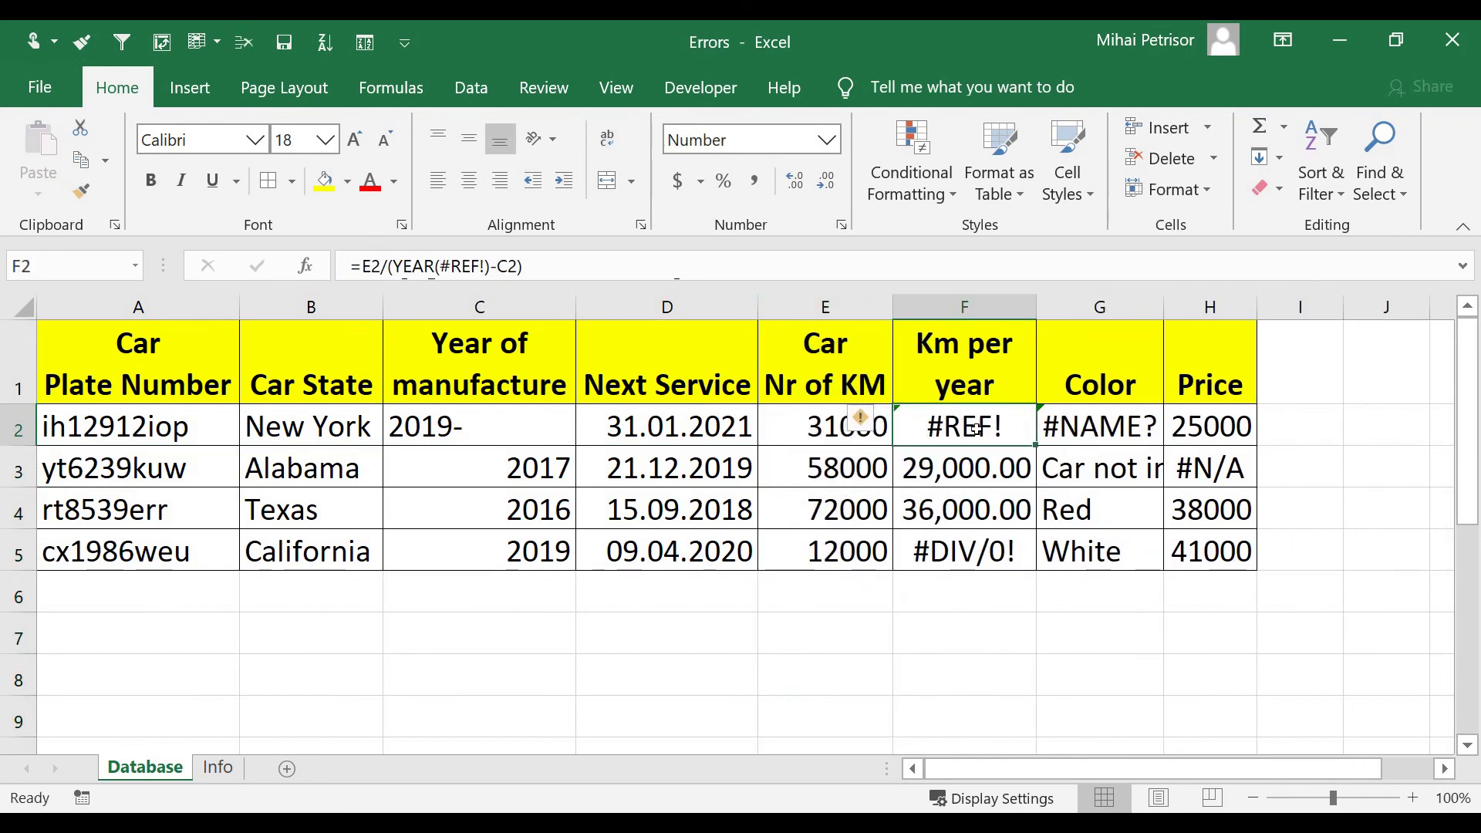
Inspect the YEAR argument and cell references in the F2 Km per year formula, leaving it unedited
left_click(492, 263)
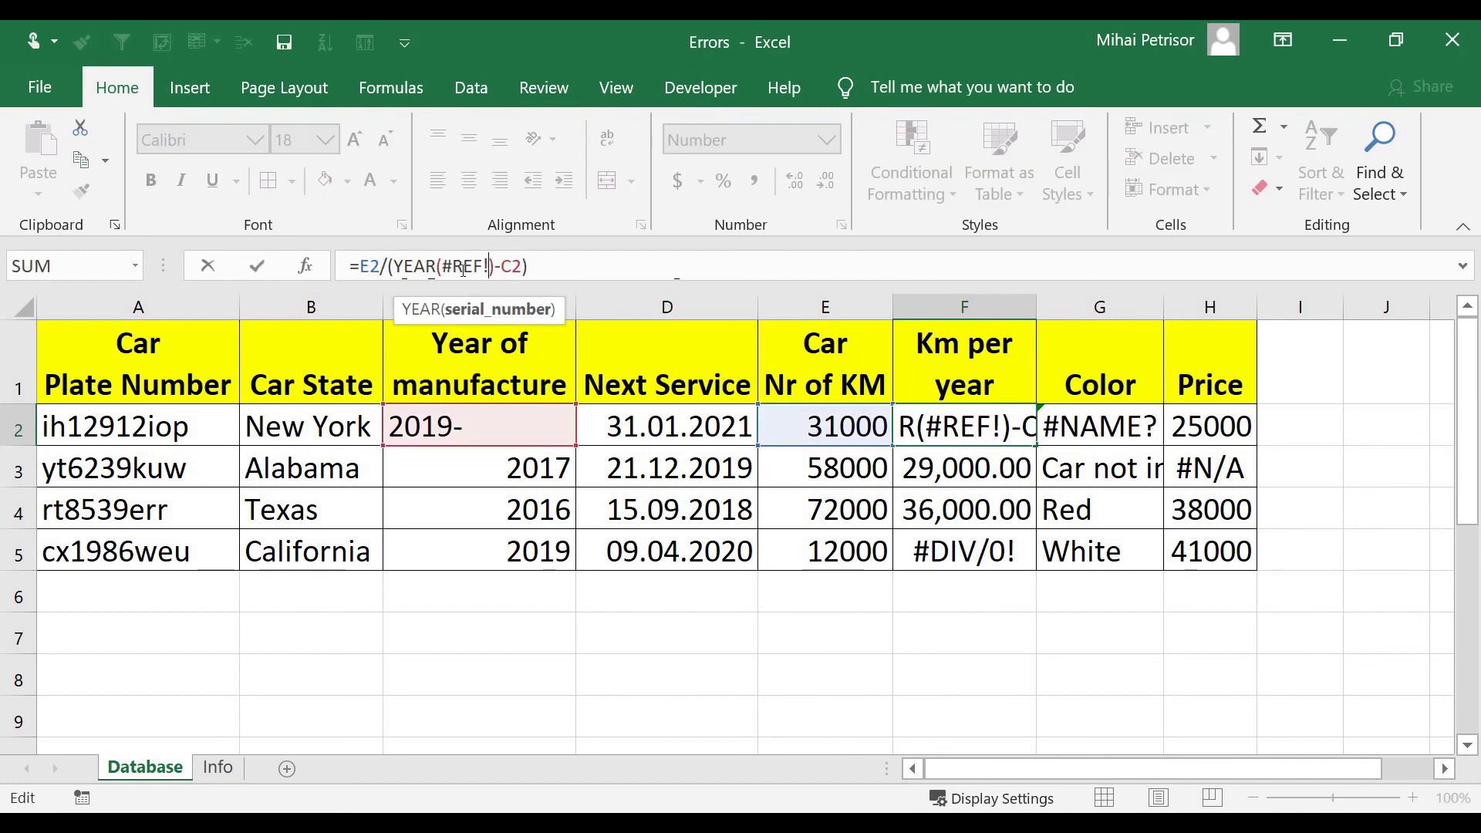
key("End")
left_click_drag(487, 266, 443, 265)
left_click(567, 264)
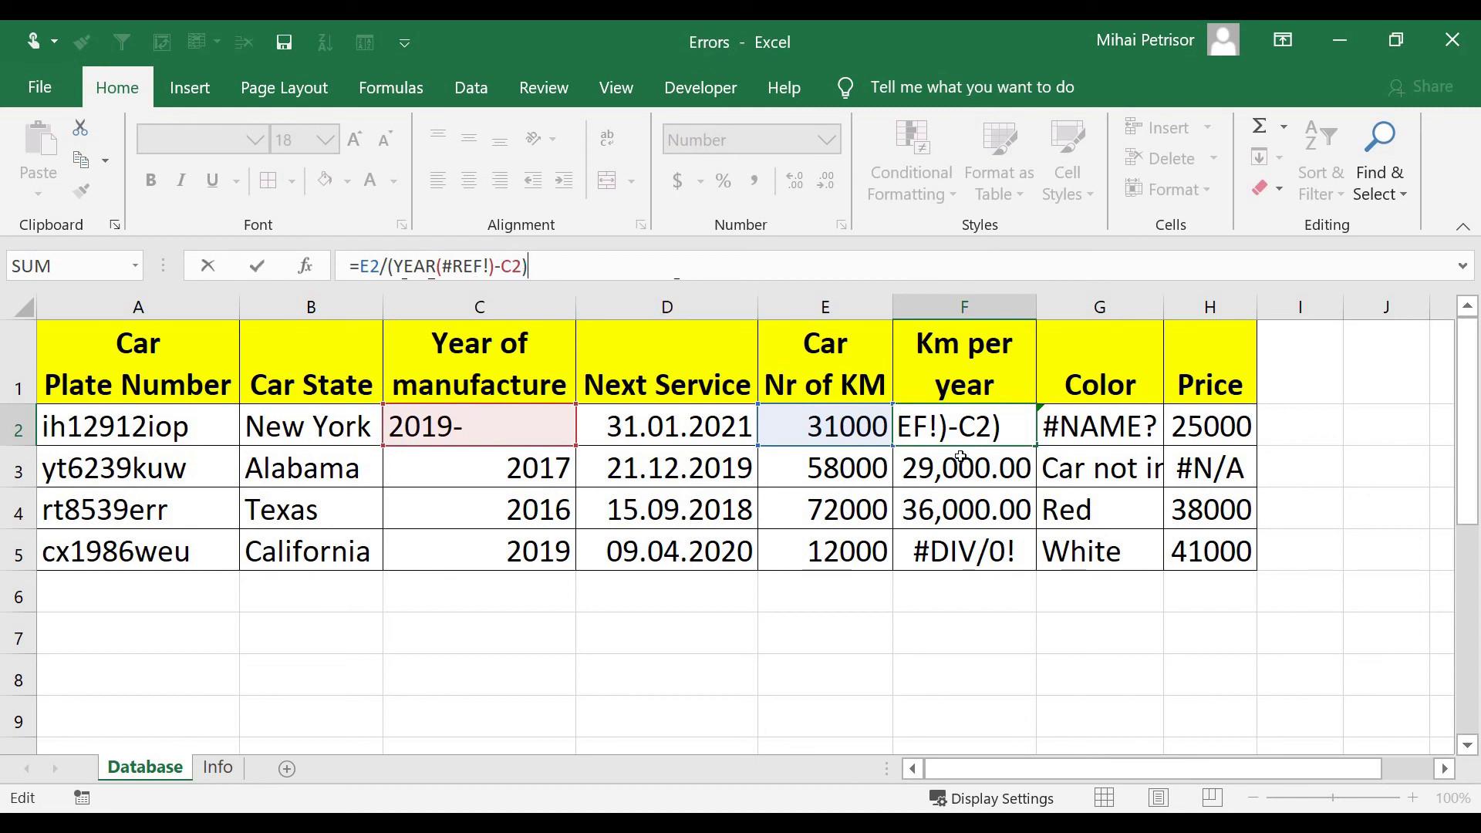
key("Escape")
double_click(937, 432)
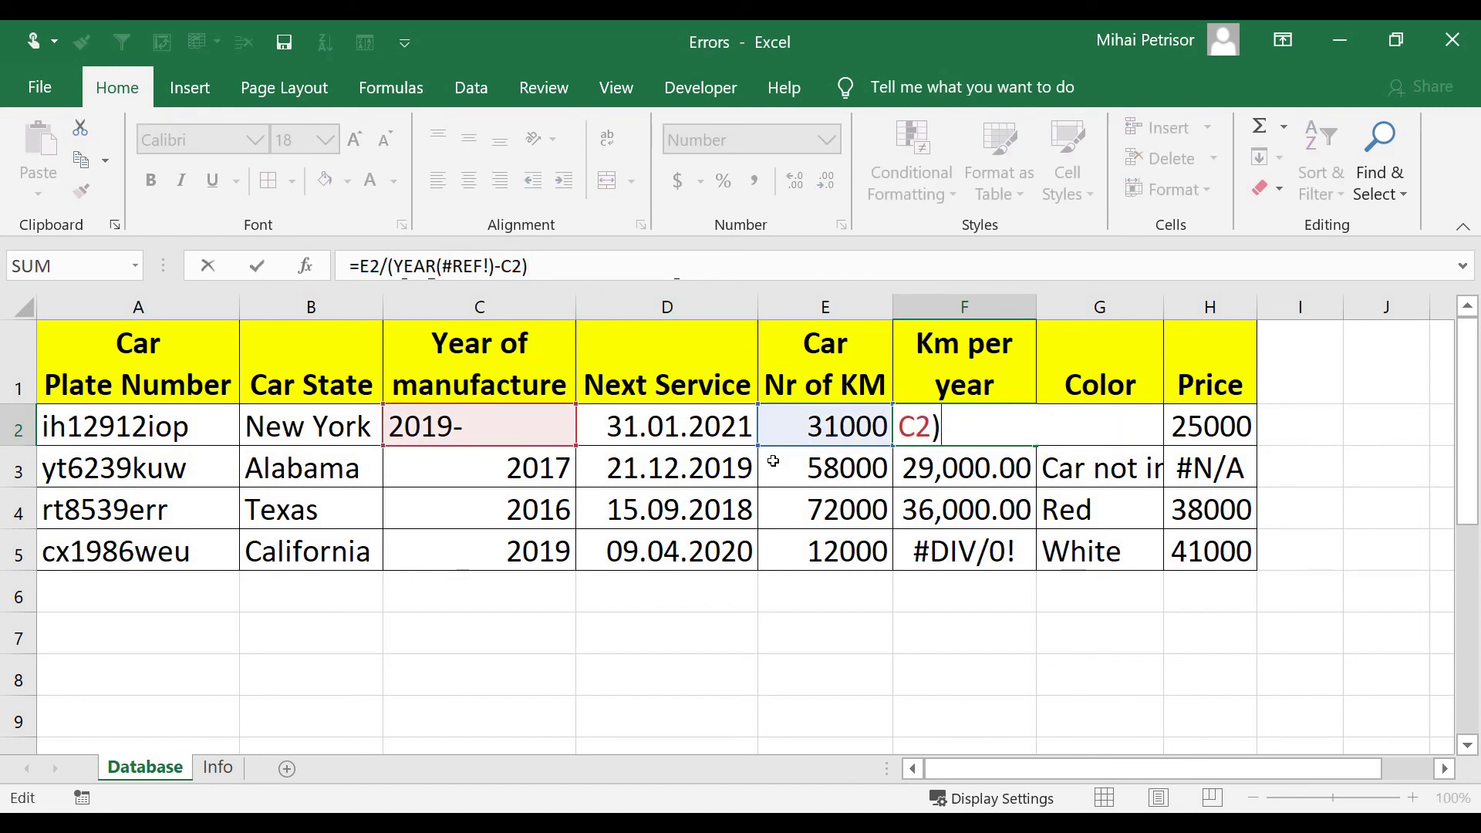
key("Escape")
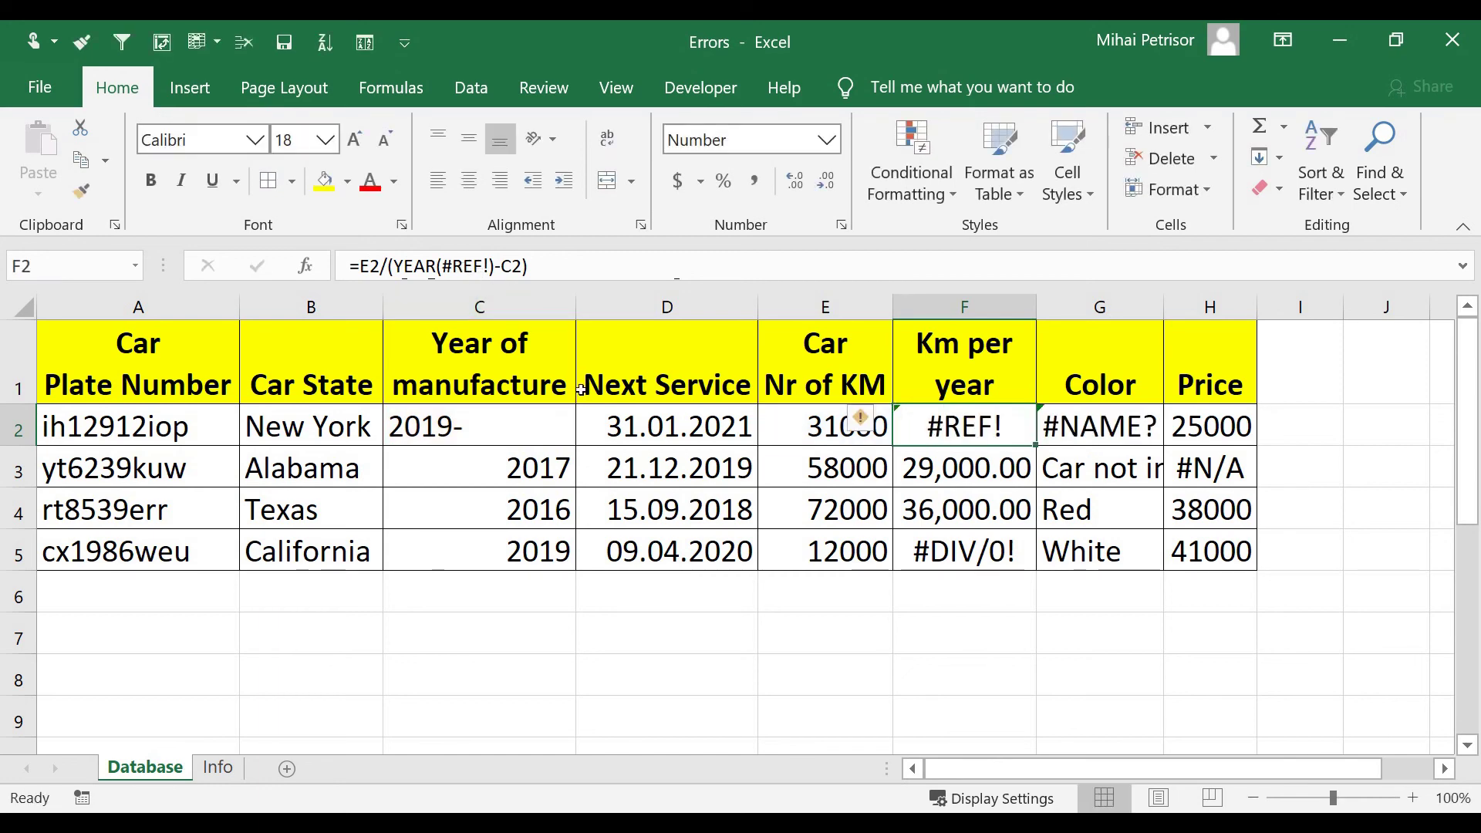